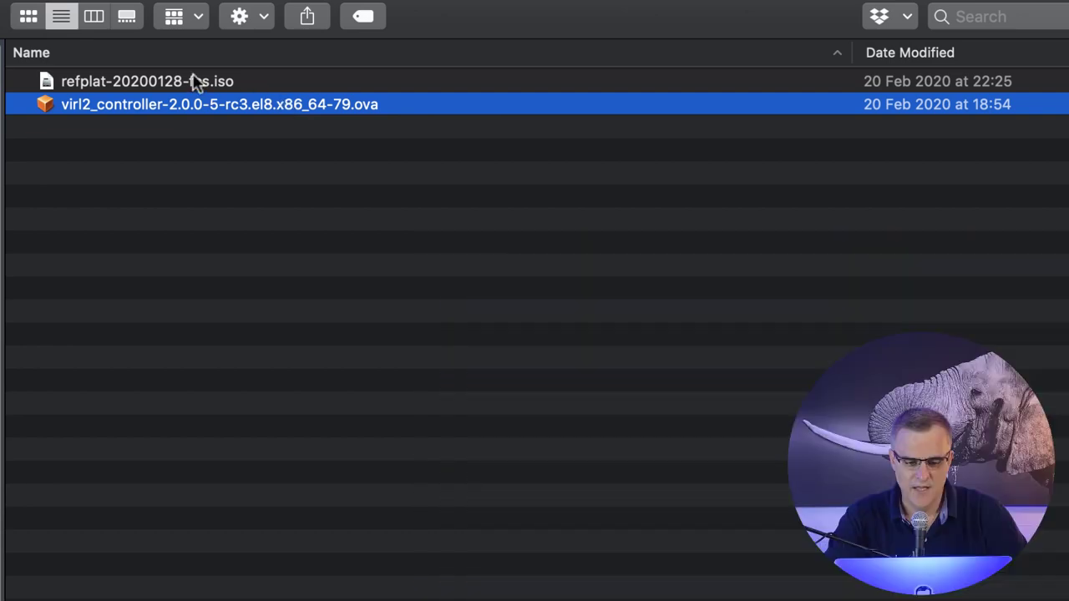
Select the refplat-20200128-fcs.iso image in the virl folder.
{"action": "left_click", "coordinate": [193, 80]}
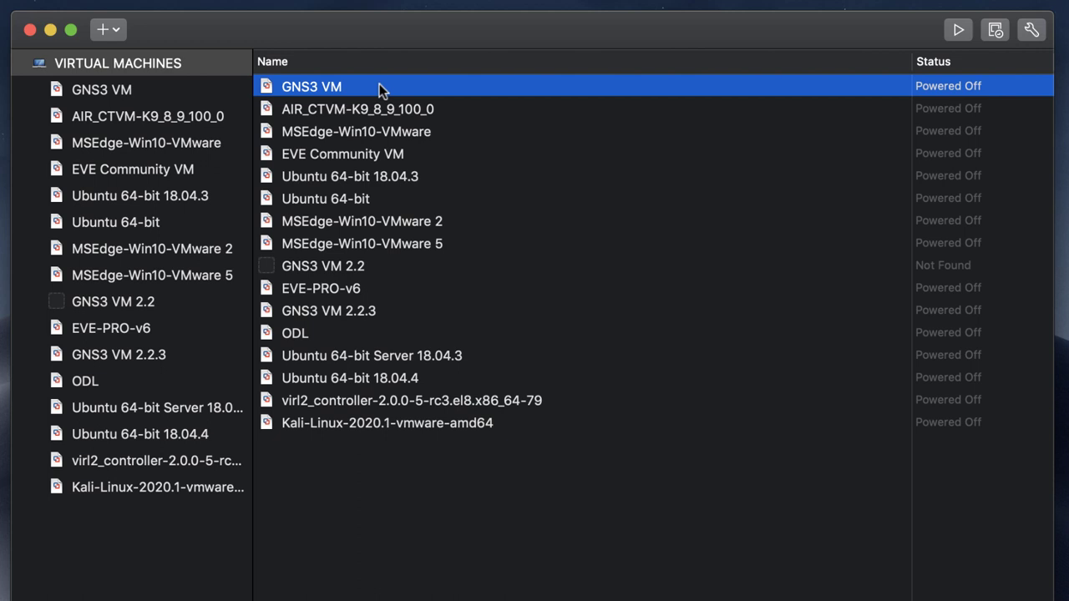
Review the existing library VMs: EVE Community, EVE-PRO-v6, GNS3, virl2_controller, Kali-Linux and ODL.
{"action": "left_click", "coordinate": [395, 154]}
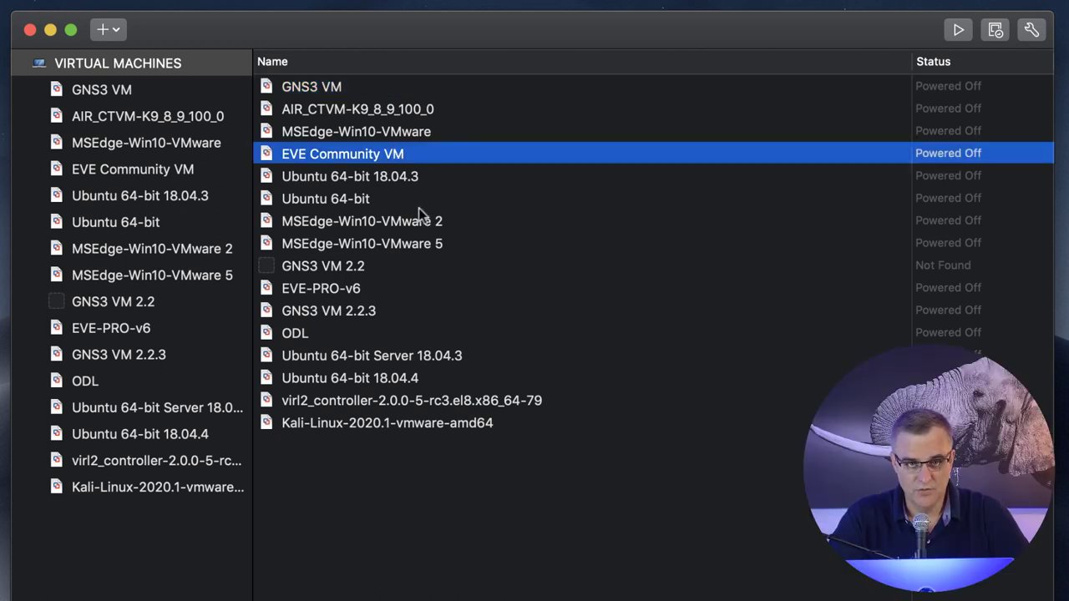
{"action": "left_click", "coordinate": [409, 287]}
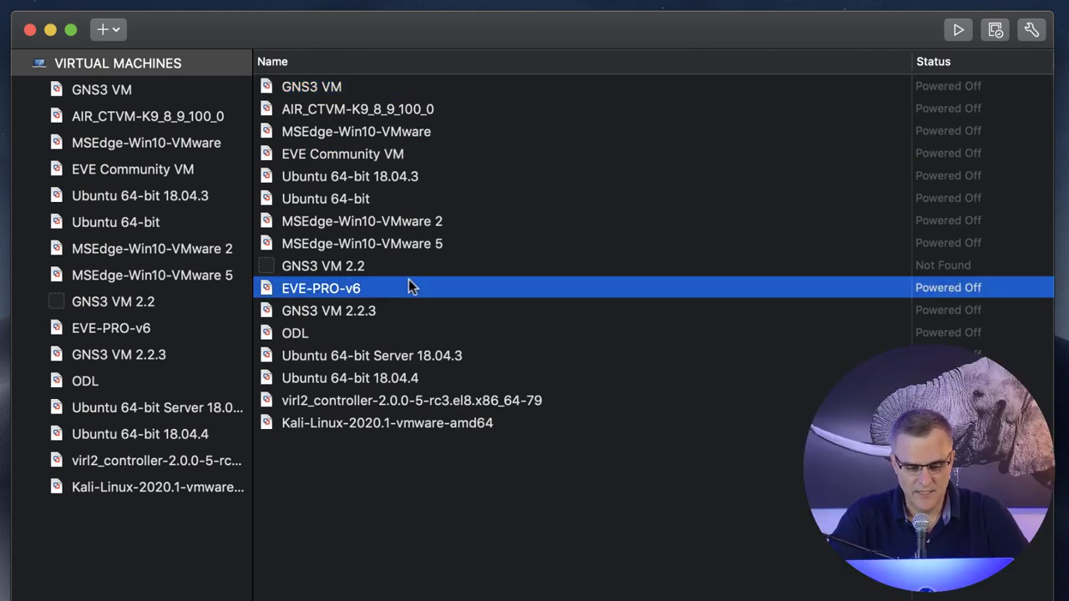
{"action": "left_click", "coordinate": [363, 89]}
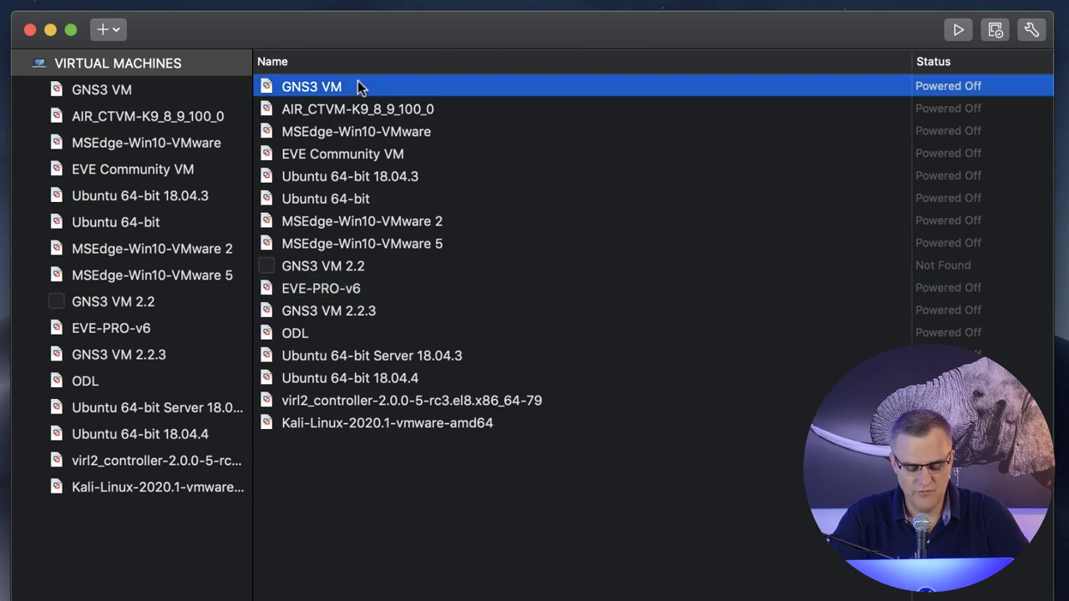
{"action": "left_click", "coordinate": [386, 405]}
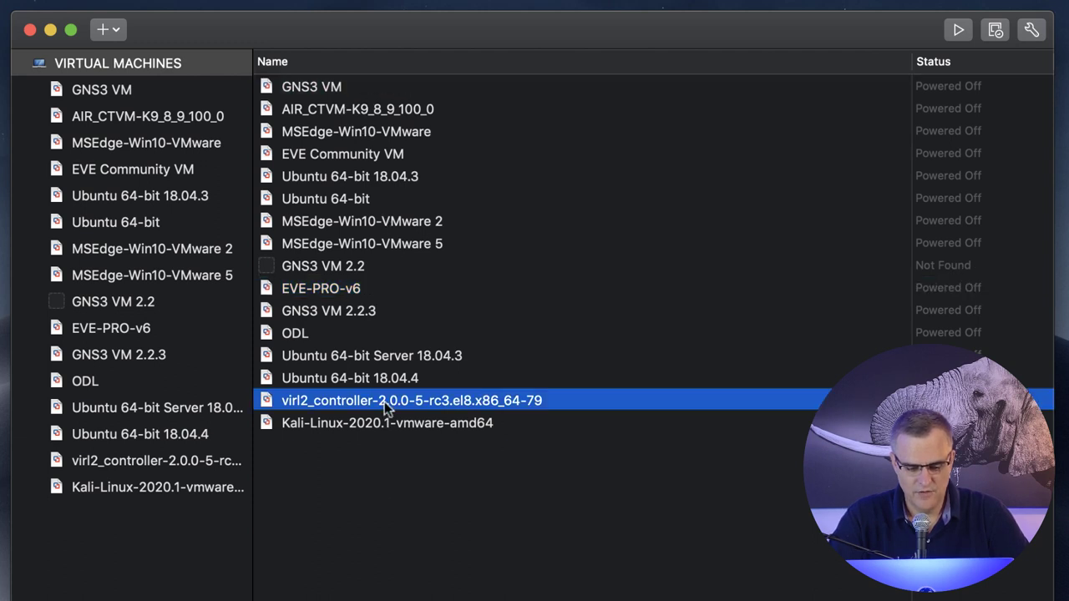
{"action": "left_click", "coordinate": [397, 423]}
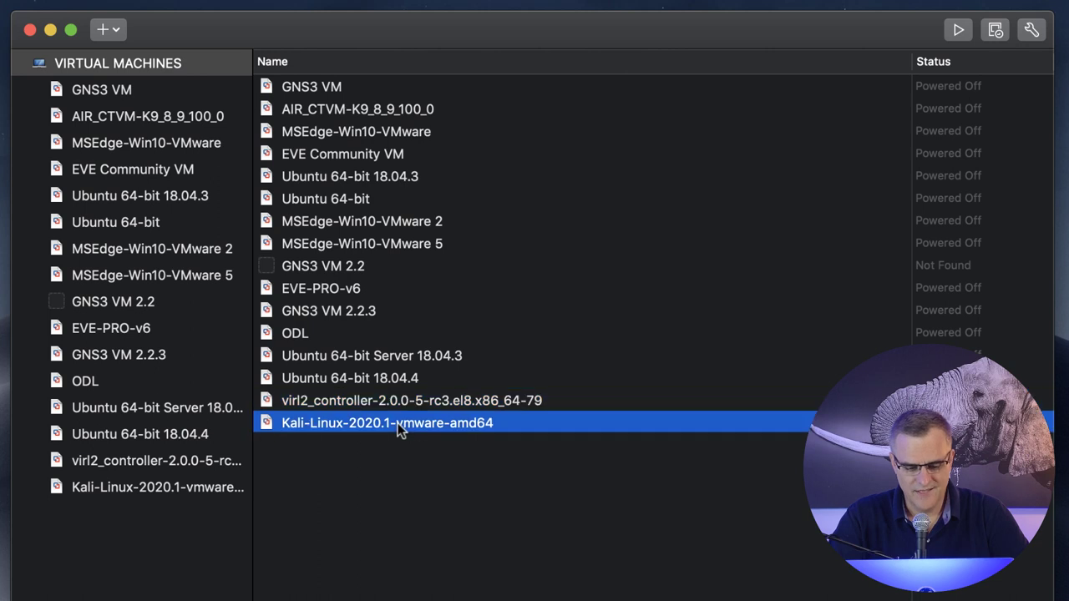
{"action": "left_click", "coordinate": [366, 339]}
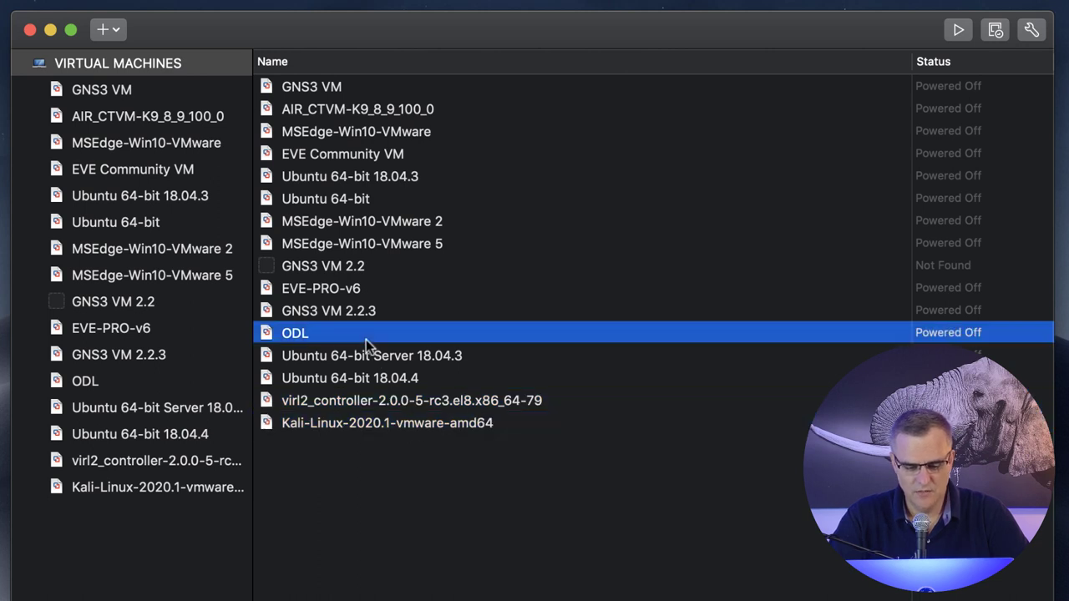
{"action": "key", "text": "Down"}
{"action": "key", "text": "Down"}
{"action": "key", "text": "Down"}
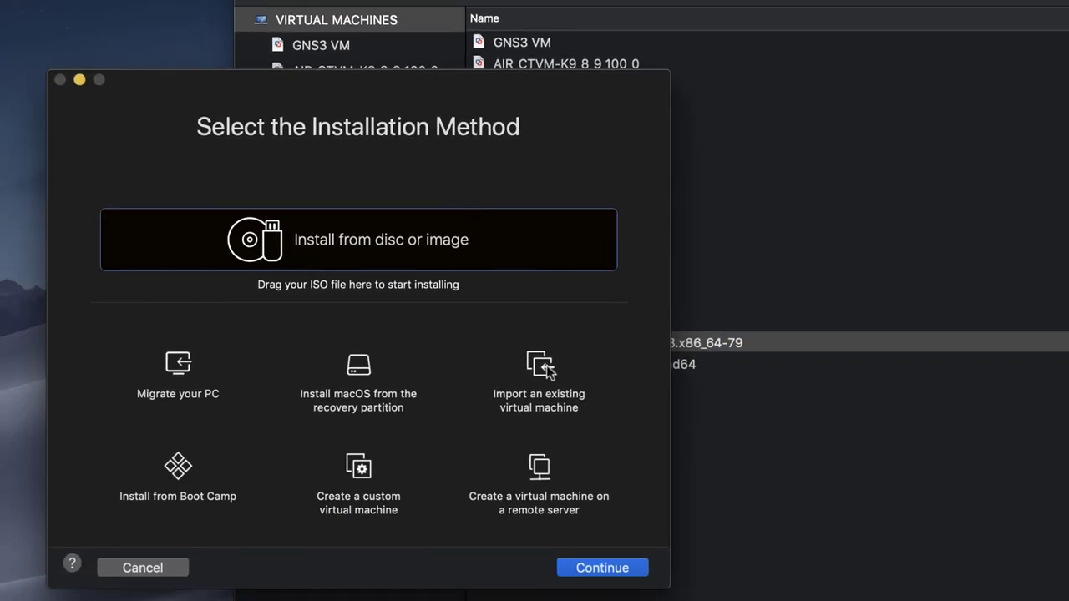
Choose to import an existing virtual machine and load the virl2_controller .ova from the virl folder.
{"action": "left_click", "coordinate": [547, 369]}
{"action": "left_click", "coordinate": [593, 567]}
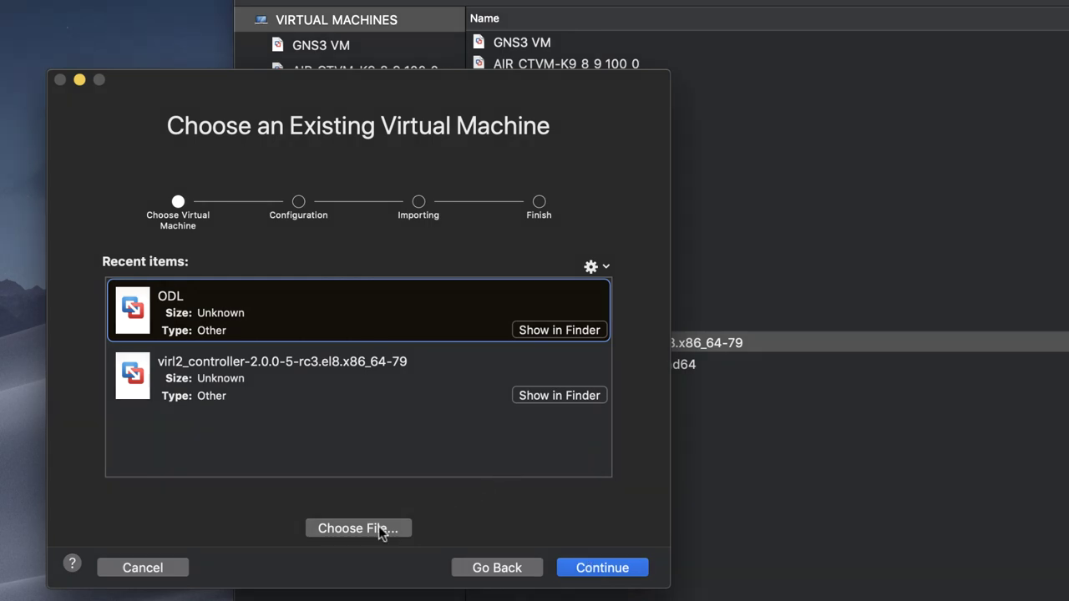
{"action": "left_click", "coordinate": [382, 529]}
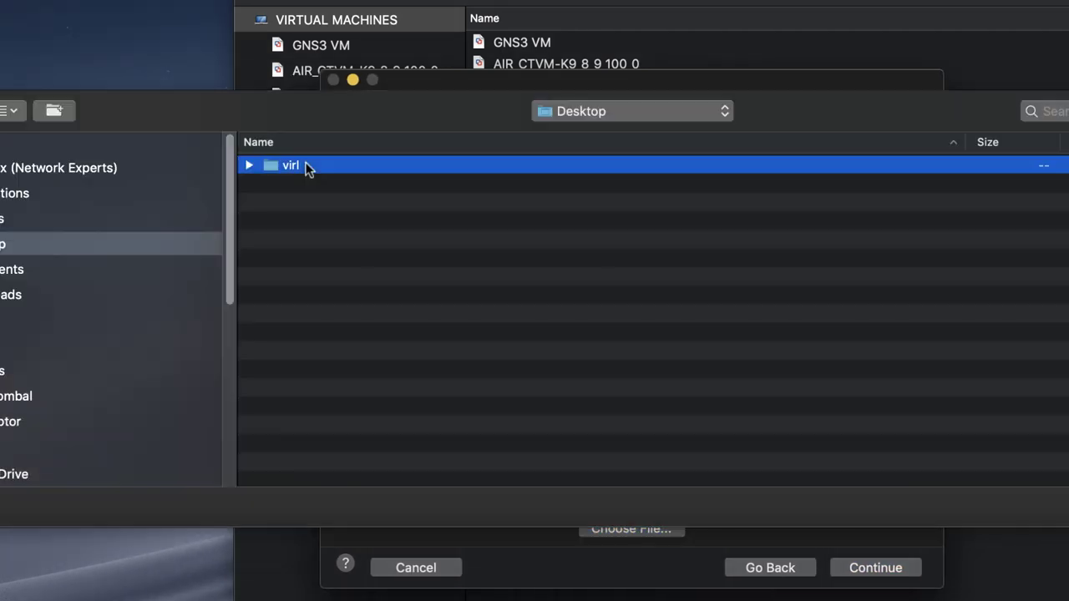
{"action": "double_click", "coordinate": [309, 166]}
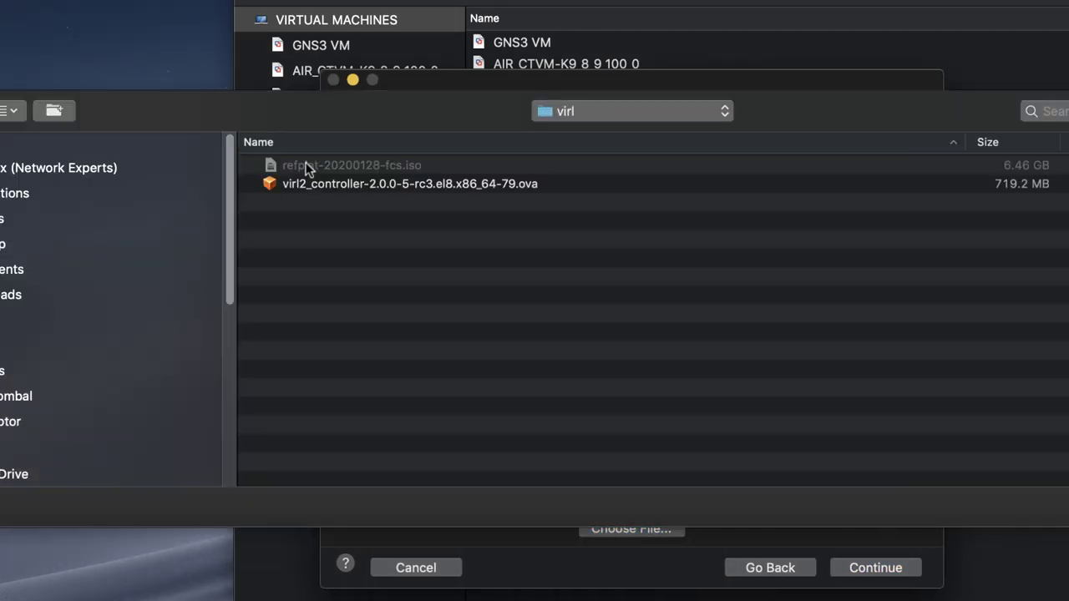
{"action": "left_click", "coordinate": [364, 181]}
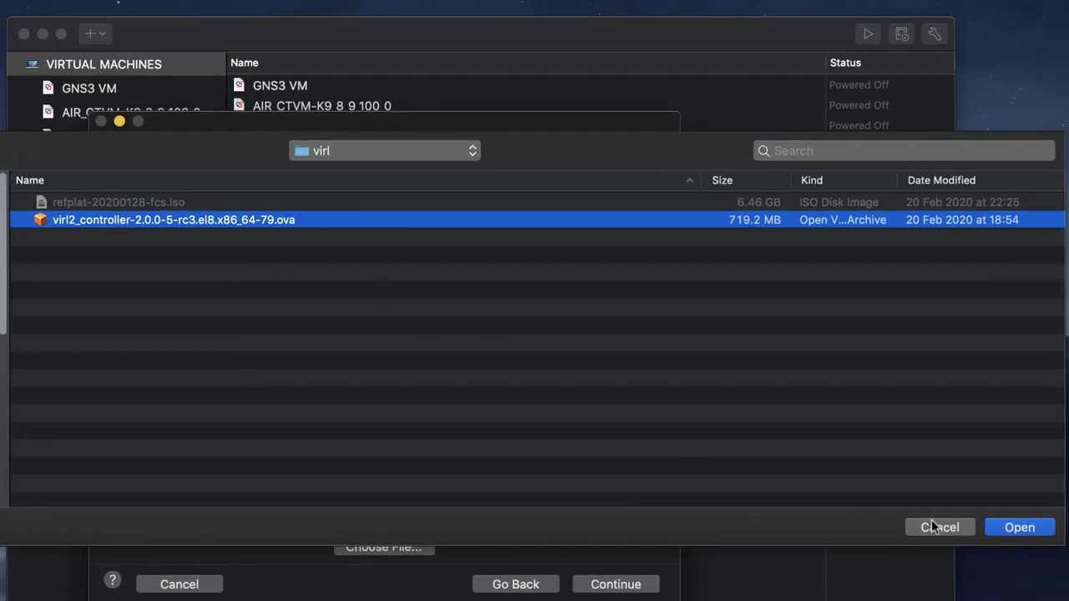
{"action": "left_click", "coordinate": [1051, 530]}
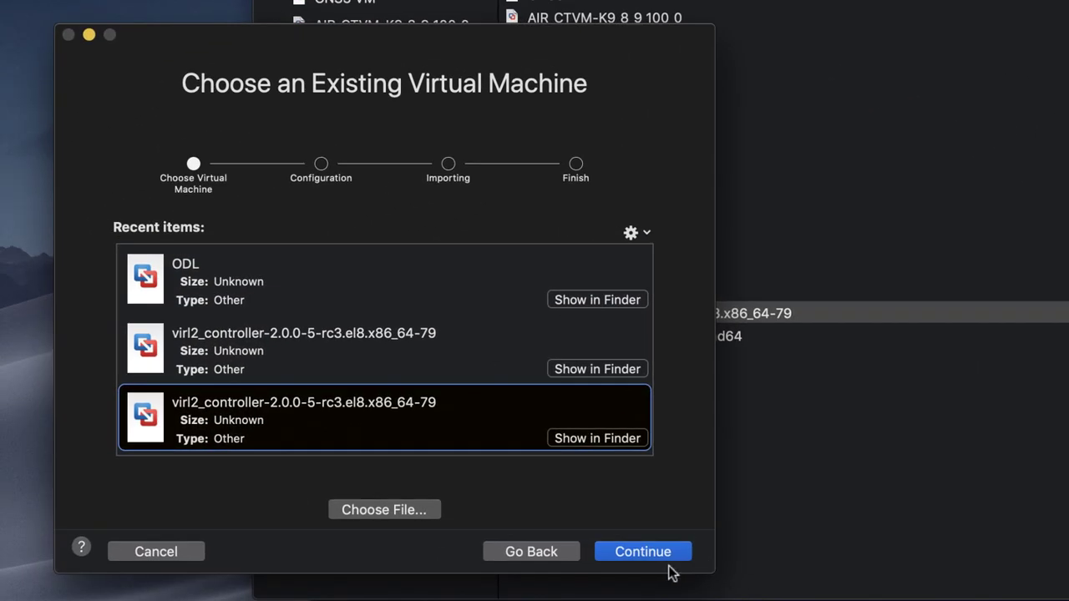
Keep the proposed virl2_controller name and save it to Virtual Machines to begin importing.
{"action": "left_click", "coordinate": [660, 556]}
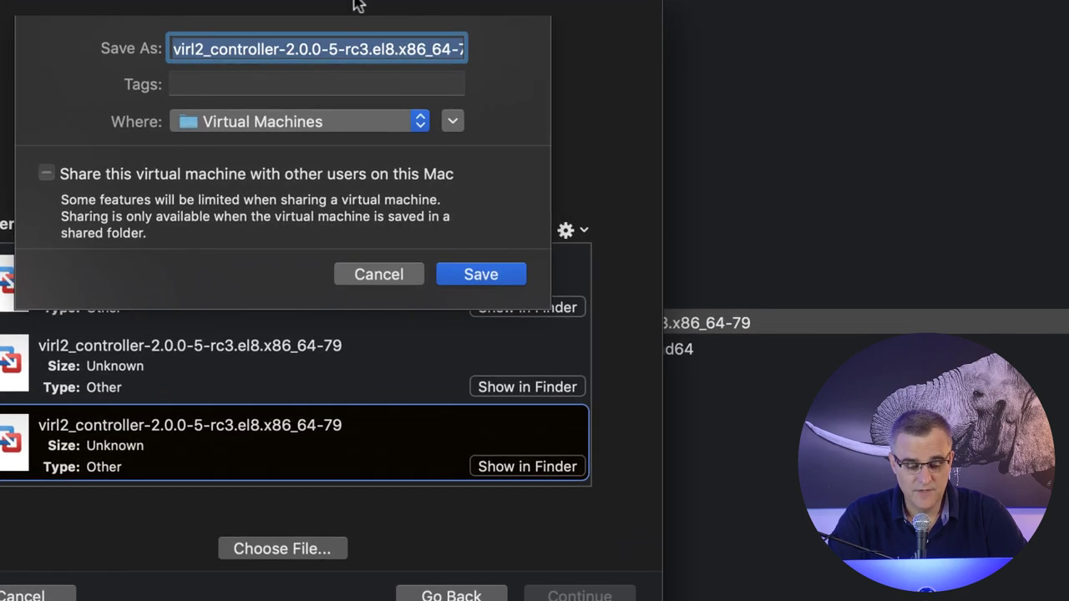
{"action": "left_click", "coordinate": [419, 48]}
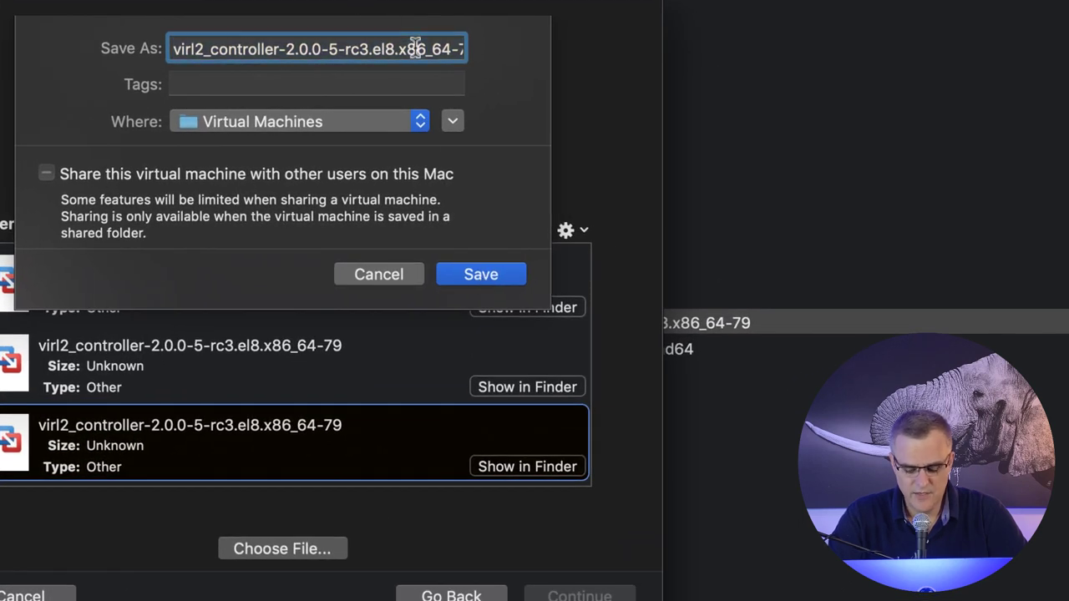
{"action": "key", "text": "Right"}
{"action": "key", "text": "Right"}
{"action": "key", "text": "Right"}
{"action": "key", "text": "Right"}
{"action": "key", "text": "Right"}
{"action": "key", "text": "Right"}
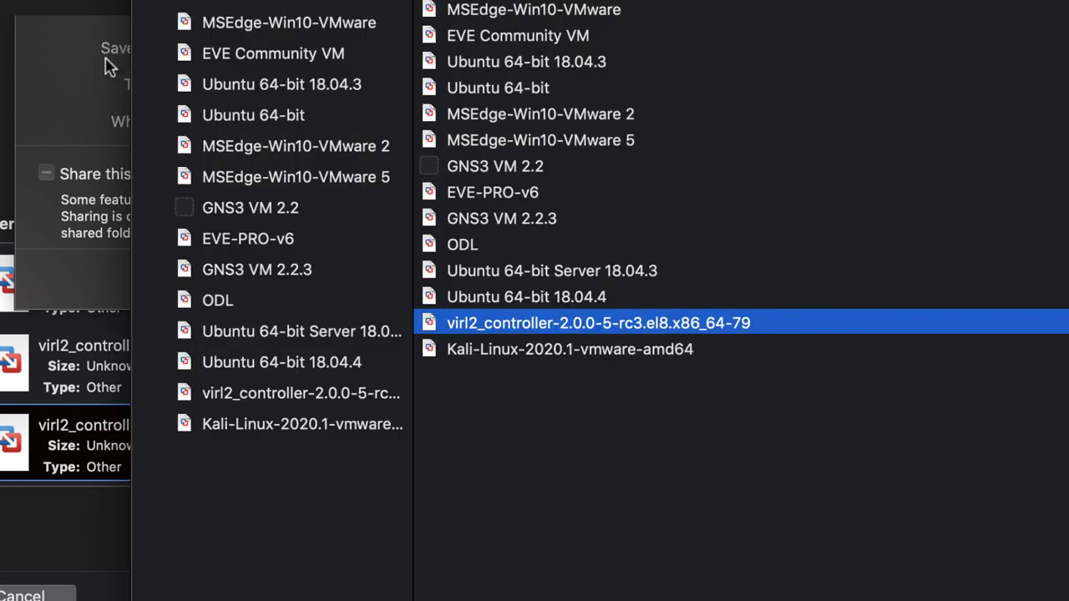
{"action": "left_click", "coordinate": [30, 57]}
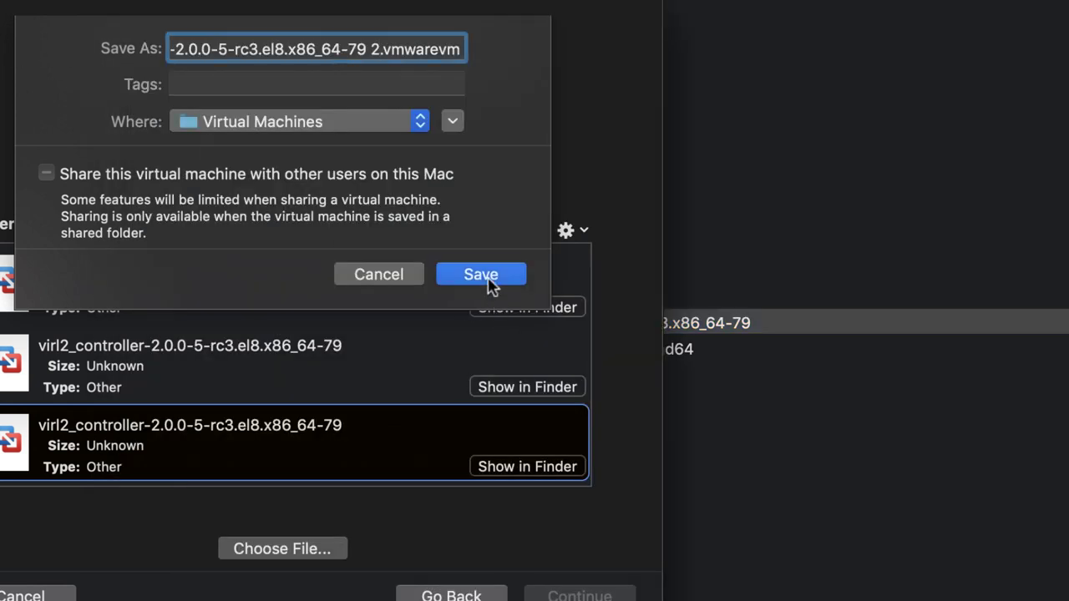
{"action": "left_click", "coordinate": [484, 275]}
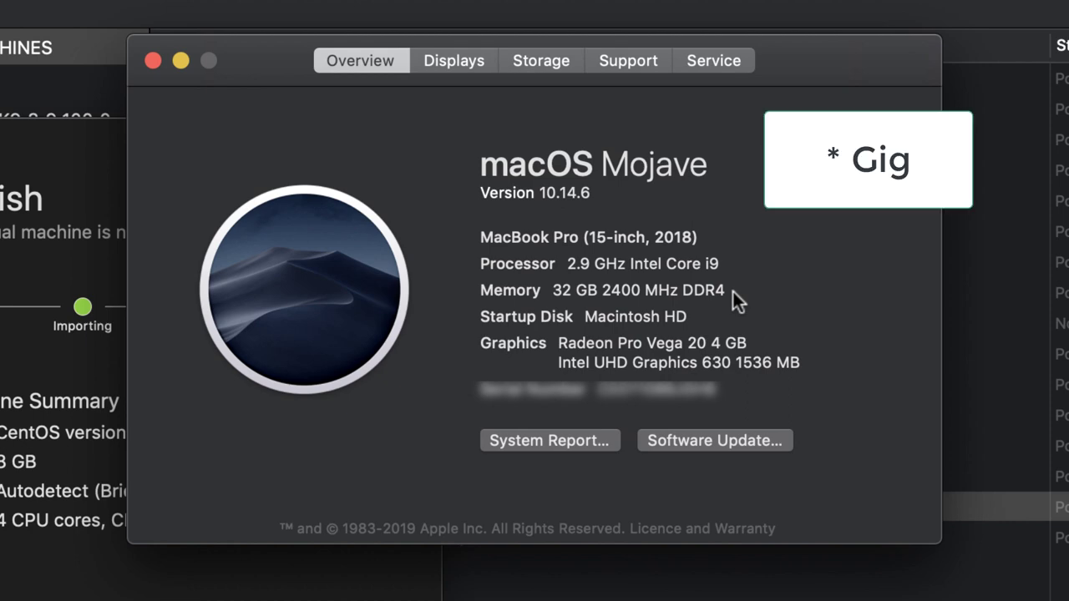
Close the About This Mac window to reveal the Finish summary with 8 GB and 4 cores.
{"action": "left_click", "coordinate": [153, 61]}
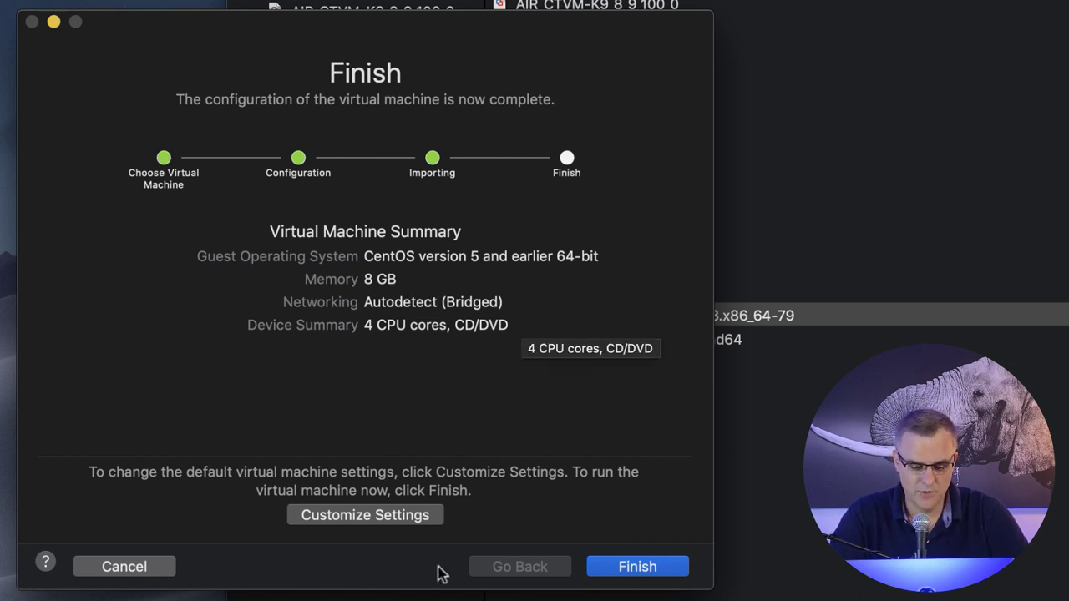
Attach refplat-20200128-fcs.iso as the disc image for the new VM's CD/DVD drive.
{"action": "left_click", "coordinate": [398, 519]}
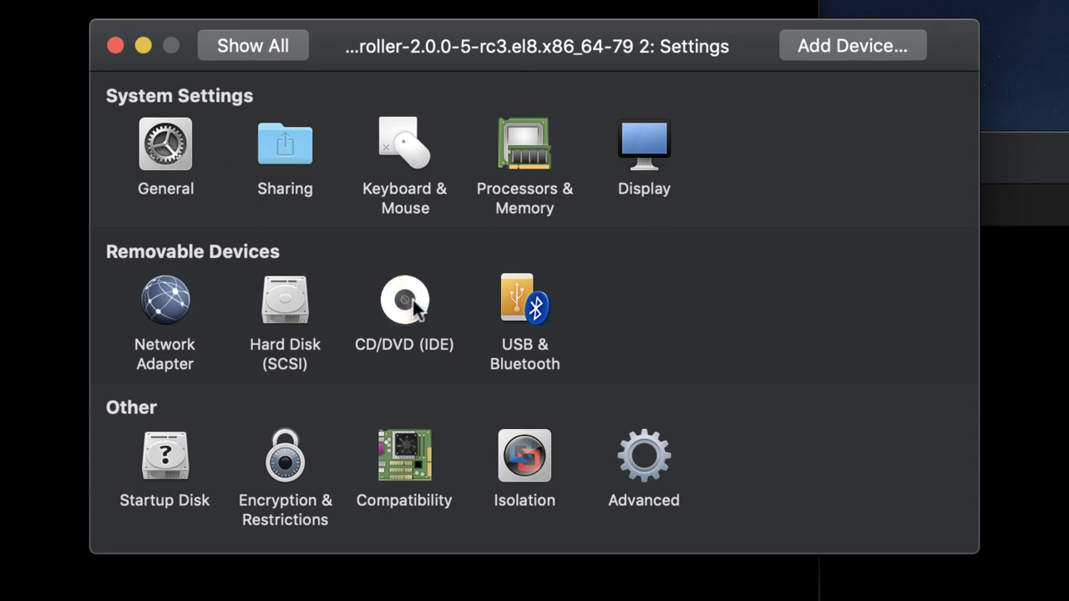
{"action": "left_click", "coordinate": [415, 308]}
{"action": "left_click", "coordinate": [405, 210]}
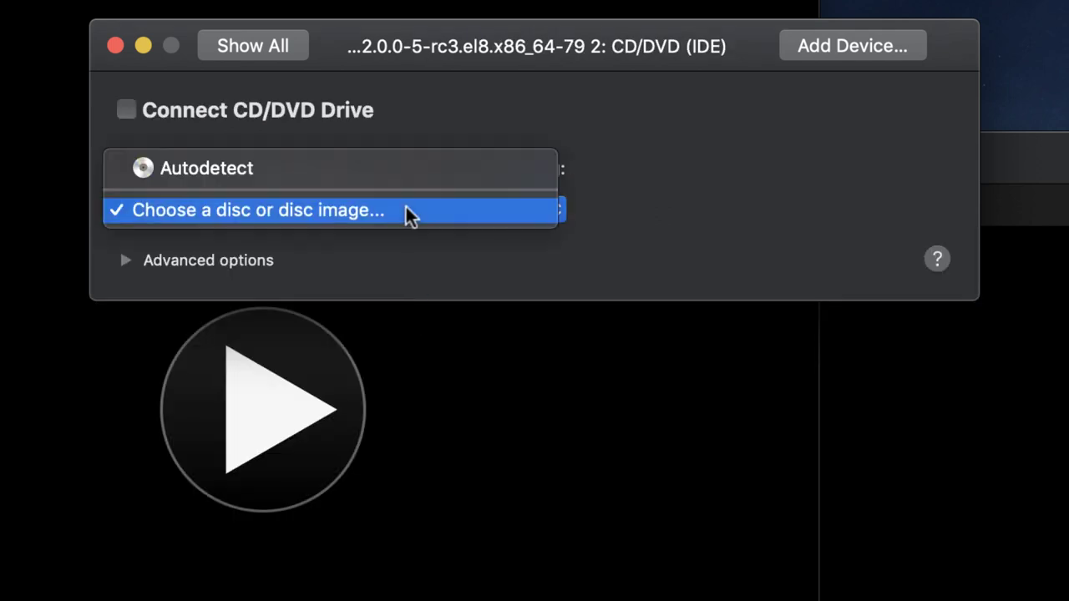
{"action": "left_click", "coordinate": [407, 210]}
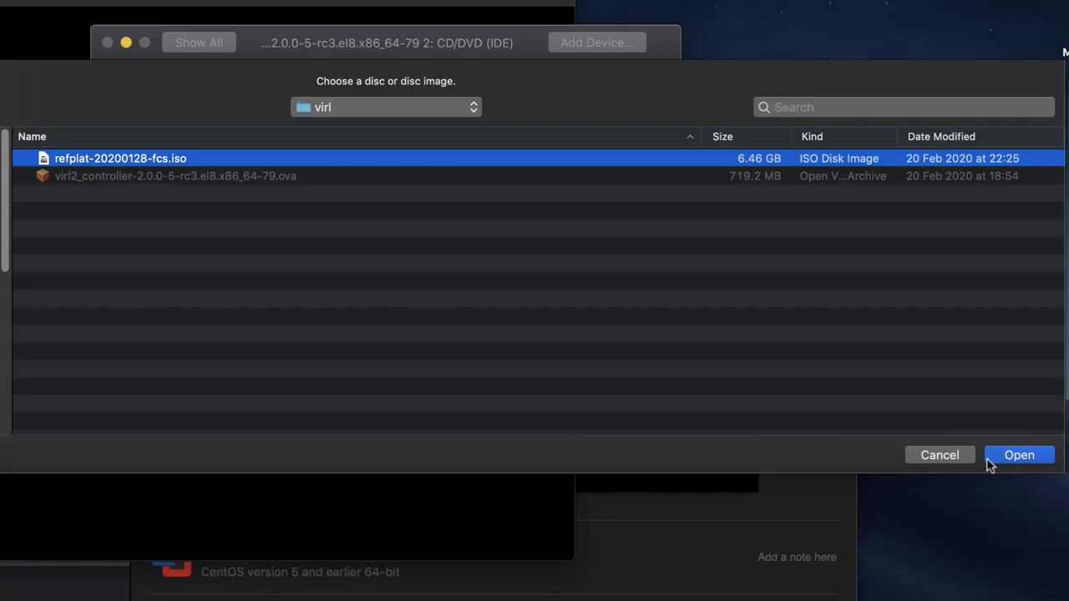
{"action": "left_click", "coordinate": [1002, 458]}
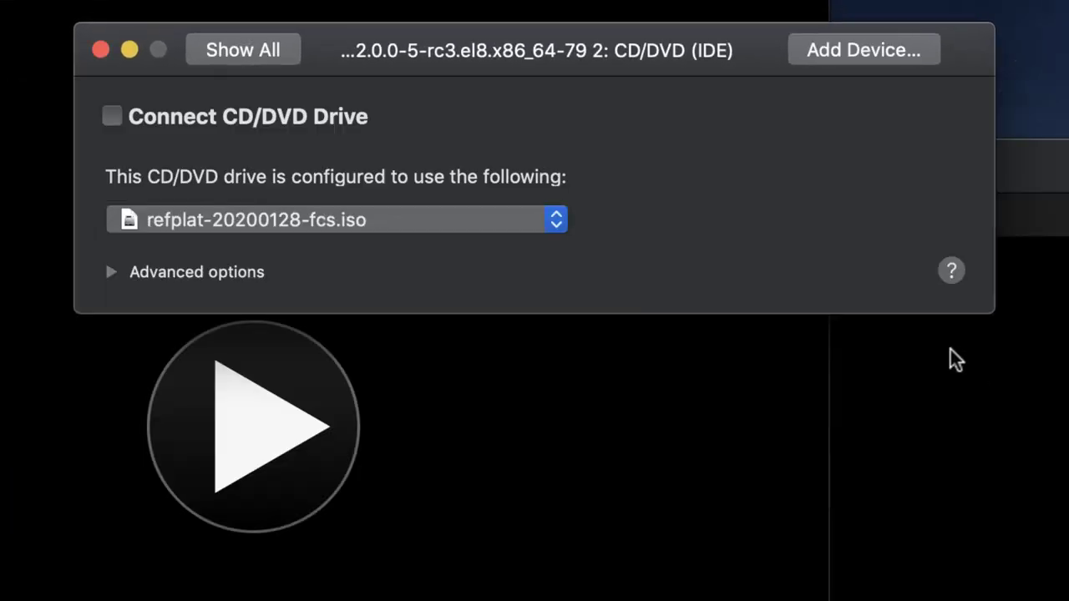
Check the Processors & Memory settings show 4 cores and 8192 MB.
{"action": "left_click", "coordinate": [242, 47]}
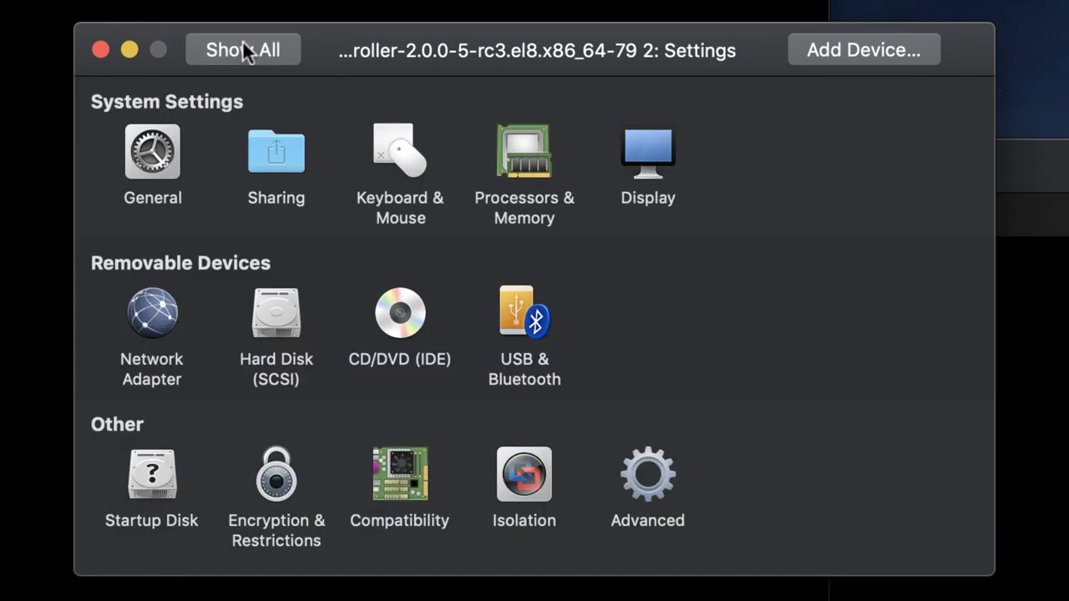
{"action": "left_click", "coordinate": [550, 189]}
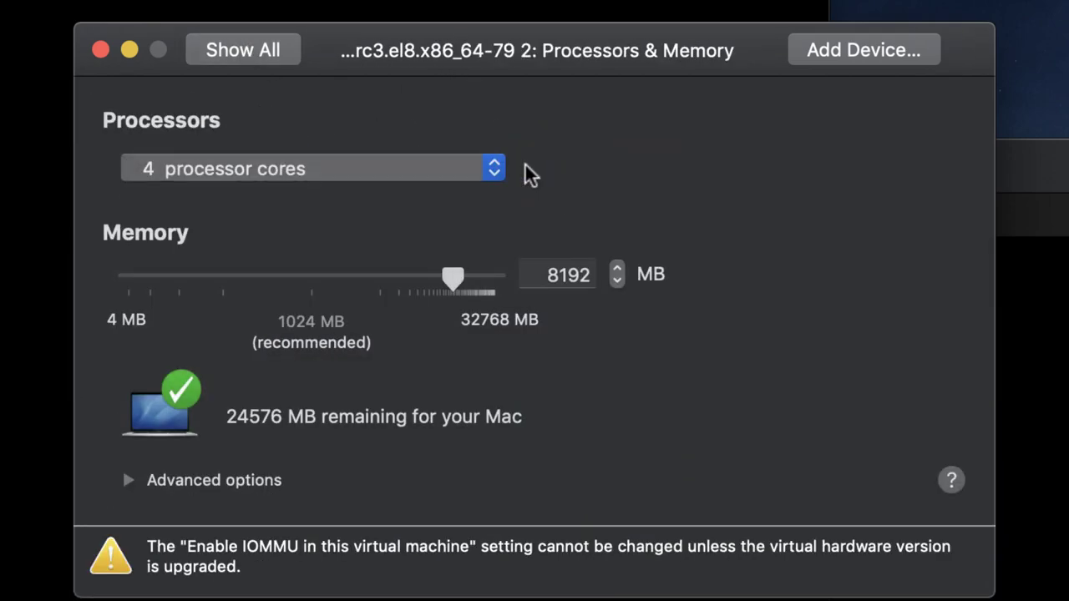
{"action": "left_click", "coordinate": [209, 52]}
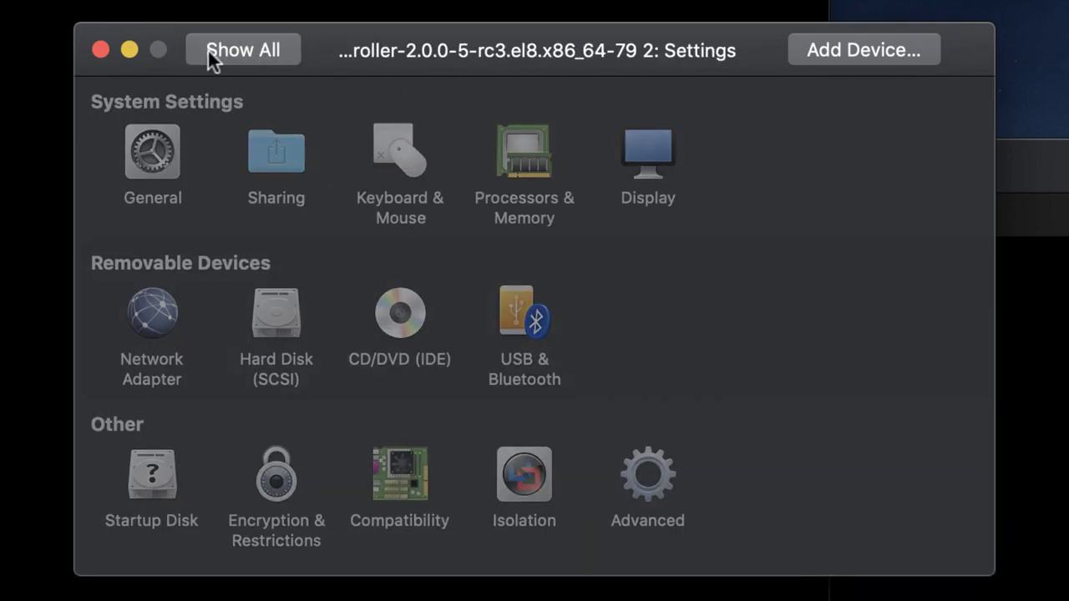
Start the new virtual machine, upgrading it so it boots.
{"action": "left_click", "coordinate": [99, 48]}
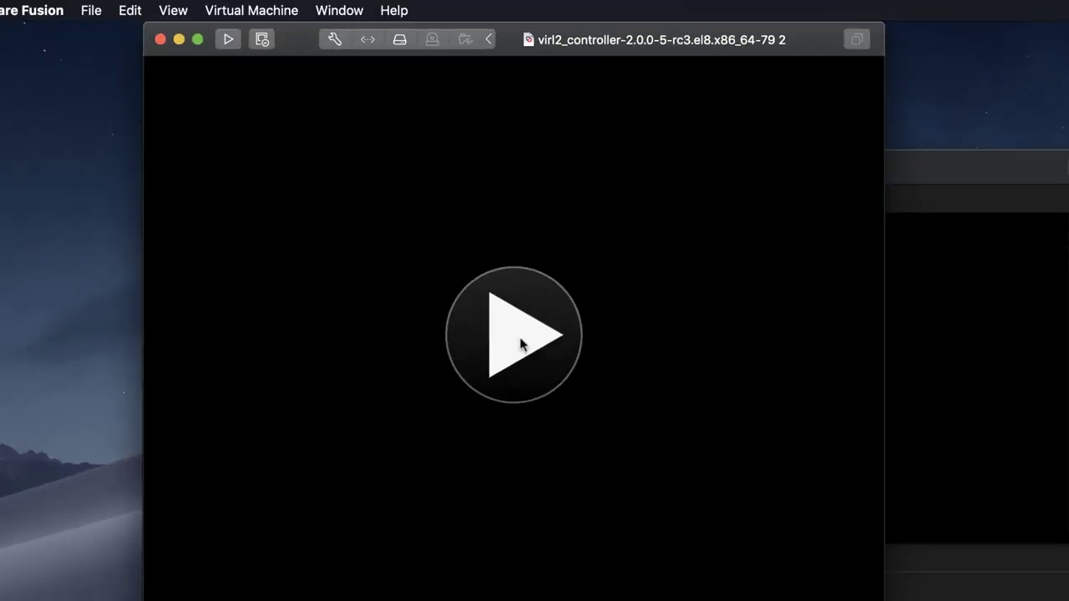
{"action": "left_click", "coordinate": [519, 339]}
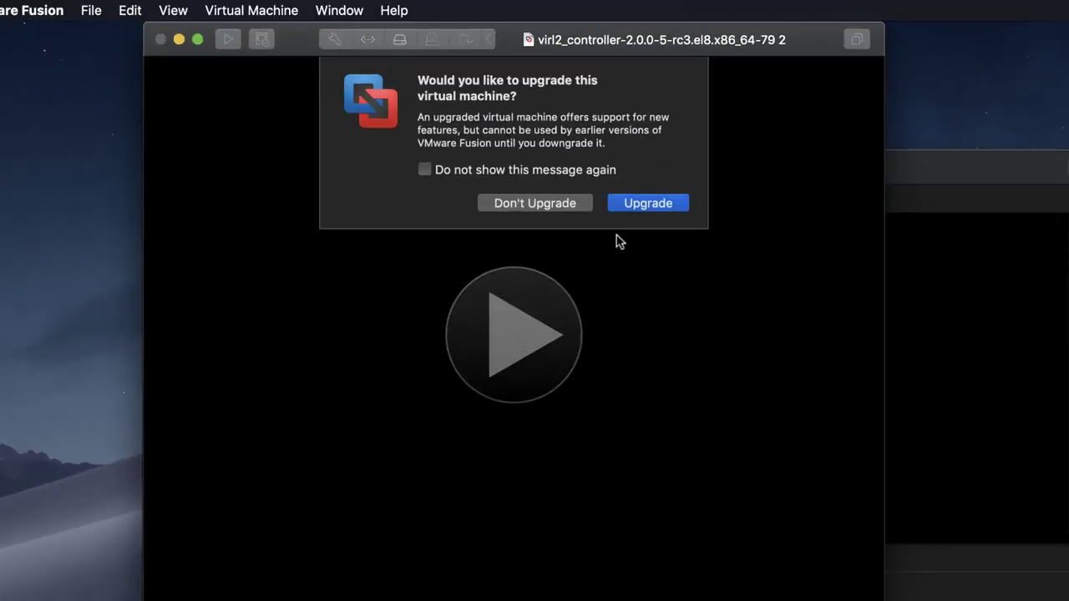
{"action": "left_click", "coordinate": [632, 203]}
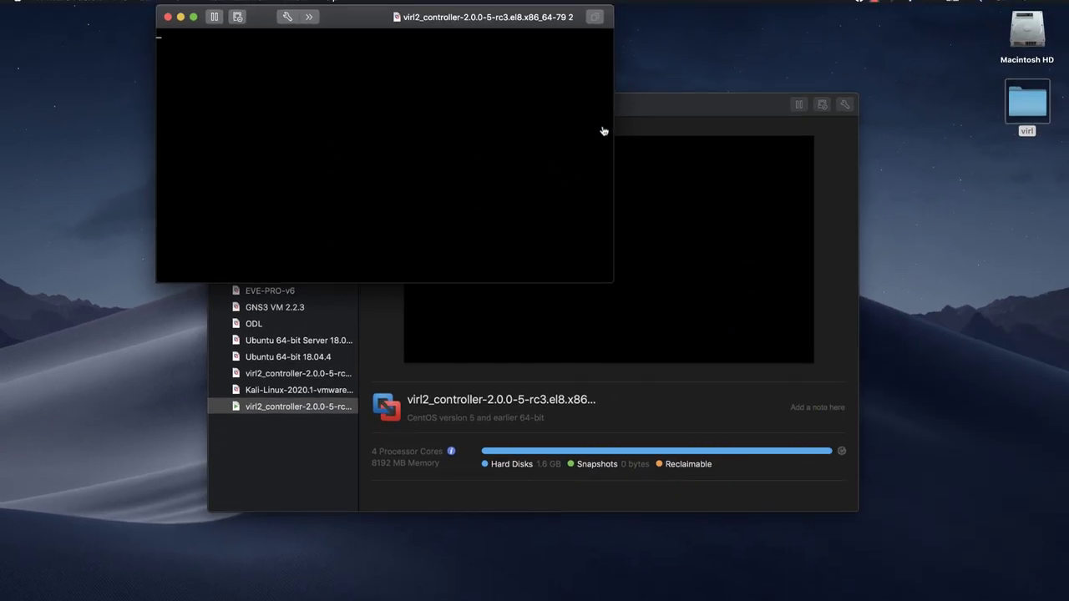
Minimize the VM library and grant administrator access for network traffic monitoring.
{"action": "left_click", "coordinate": [630, 105]}
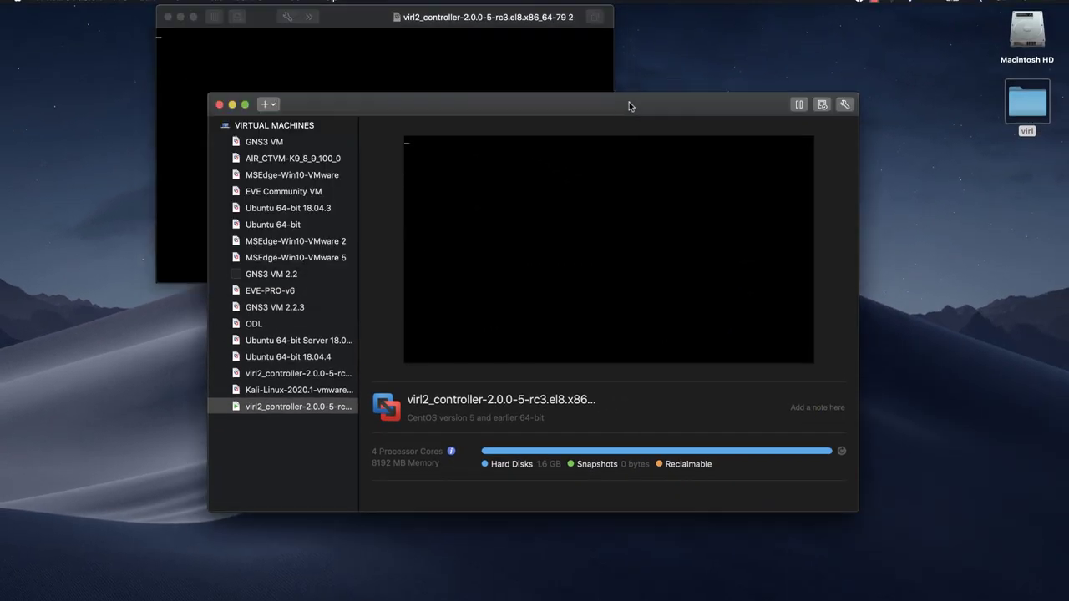
{"action": "left_click", "coordinate": [232, 104]}
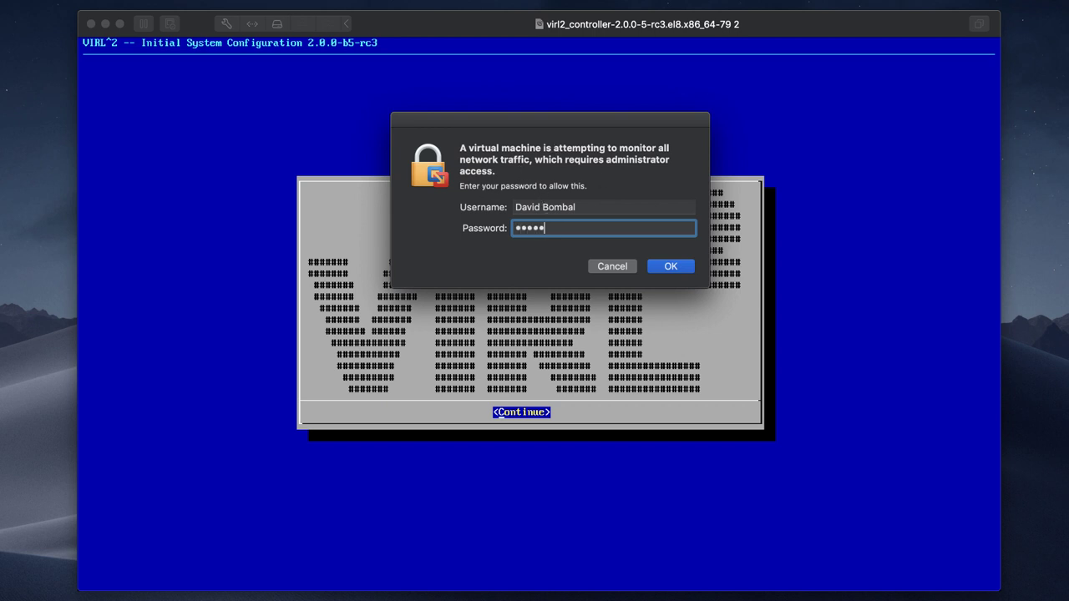
{"action": "key", "text": "Return"}
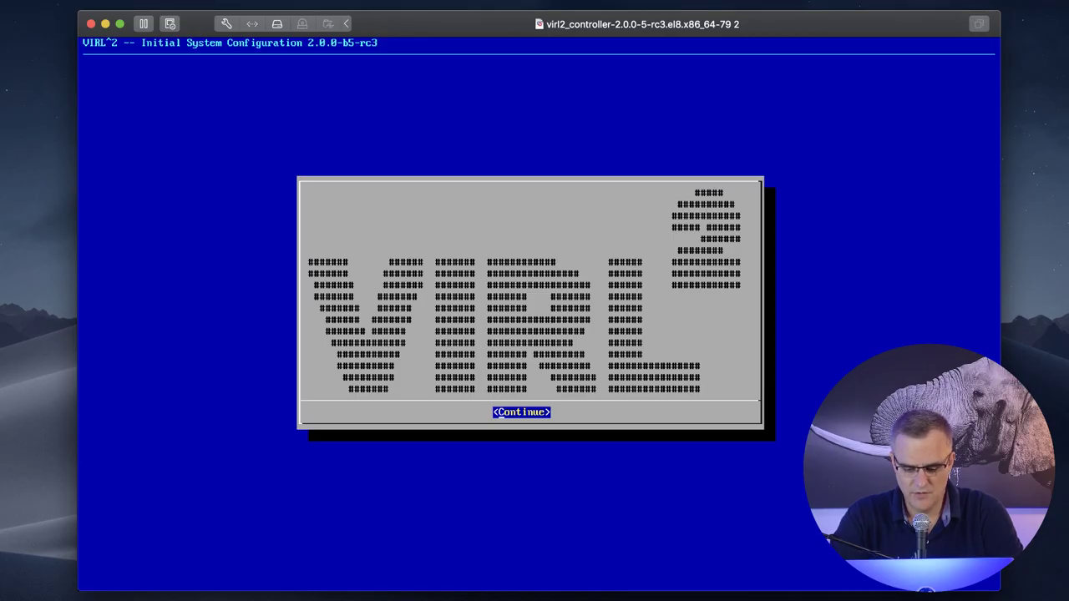
Continue past the splash, accept the EULA, and skip the Welcome and Brief Help screens.
{"action": "key", "text": "Return"}
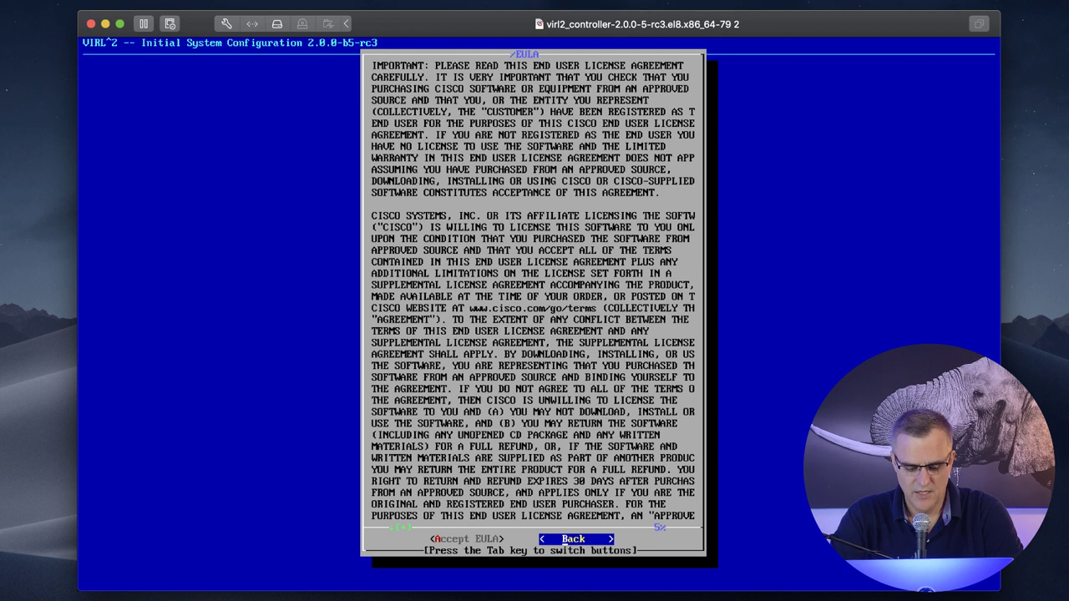
{"action": "key", "text": "Tab"}
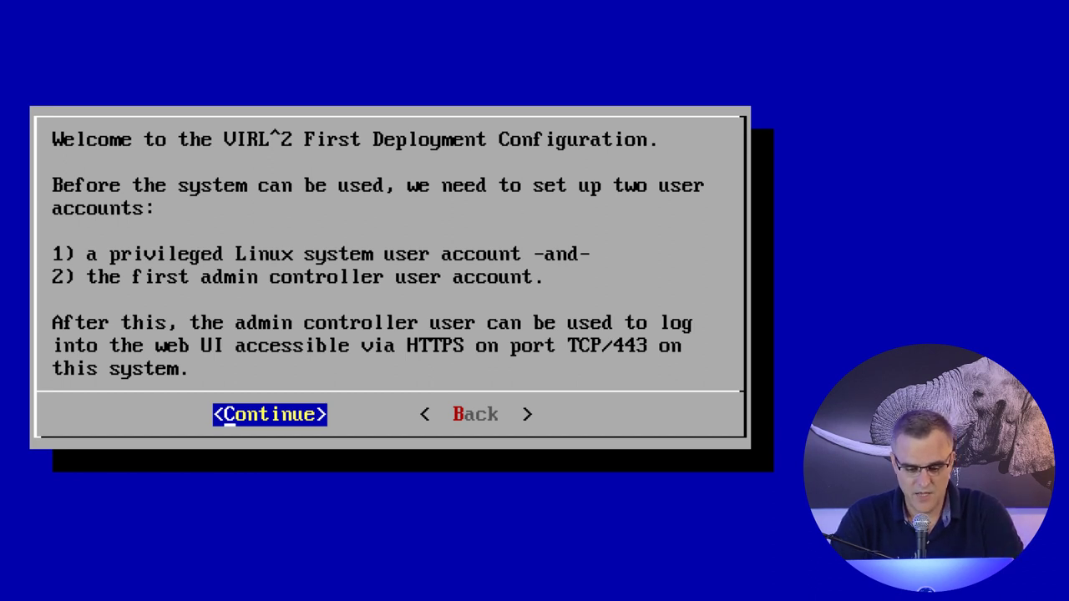
{"action": "key", "text": "Return"}
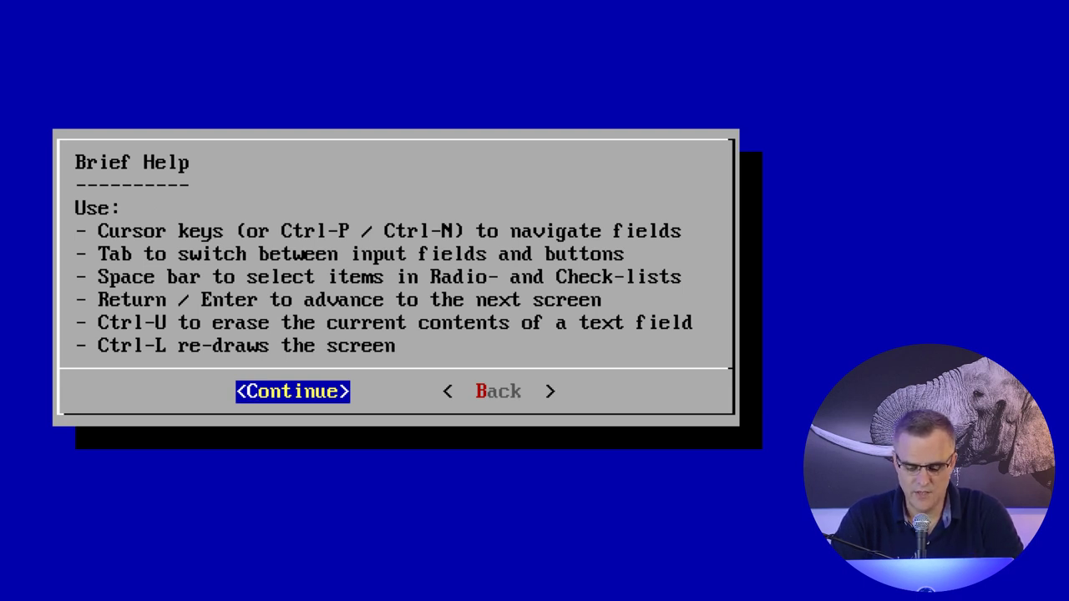
{"action": "key", "text": "Return"}
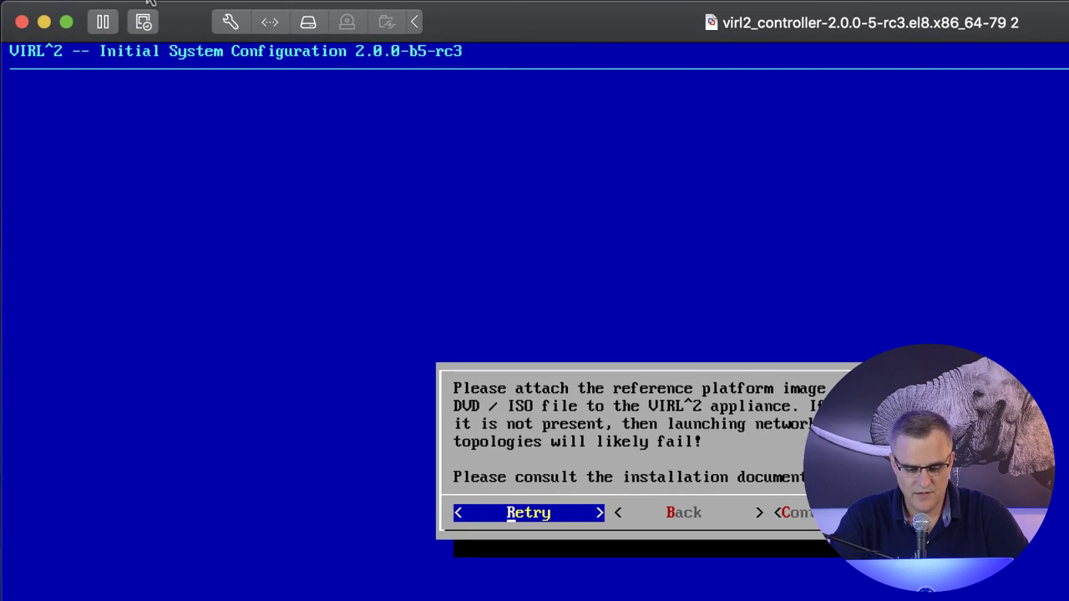
Enable Connect CD/DVD Drive for the refplat ISO in the VM settings.
{"action": "left_click", "coordinate": [230, 23]}
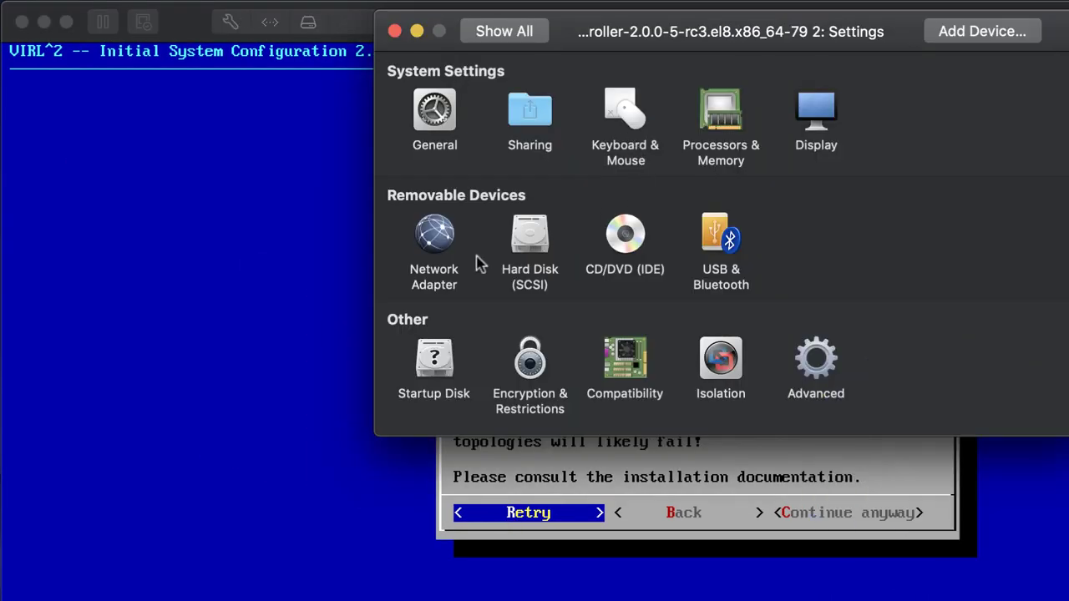
{"action": "left_click", "coordinate": [622, 236]}
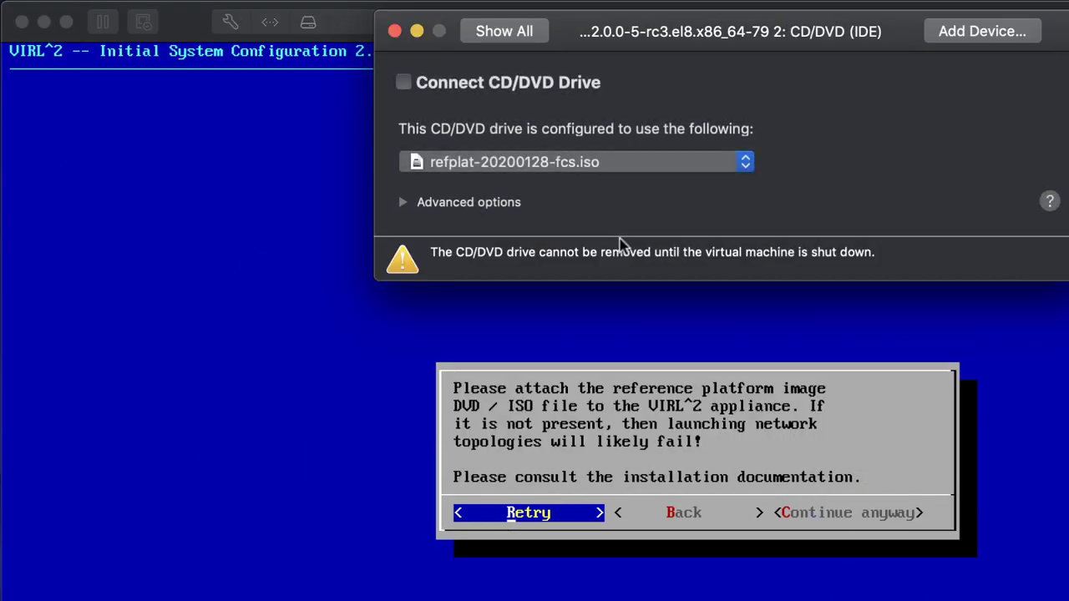
{"action": "left_click", "coordinate": [403, 83]}
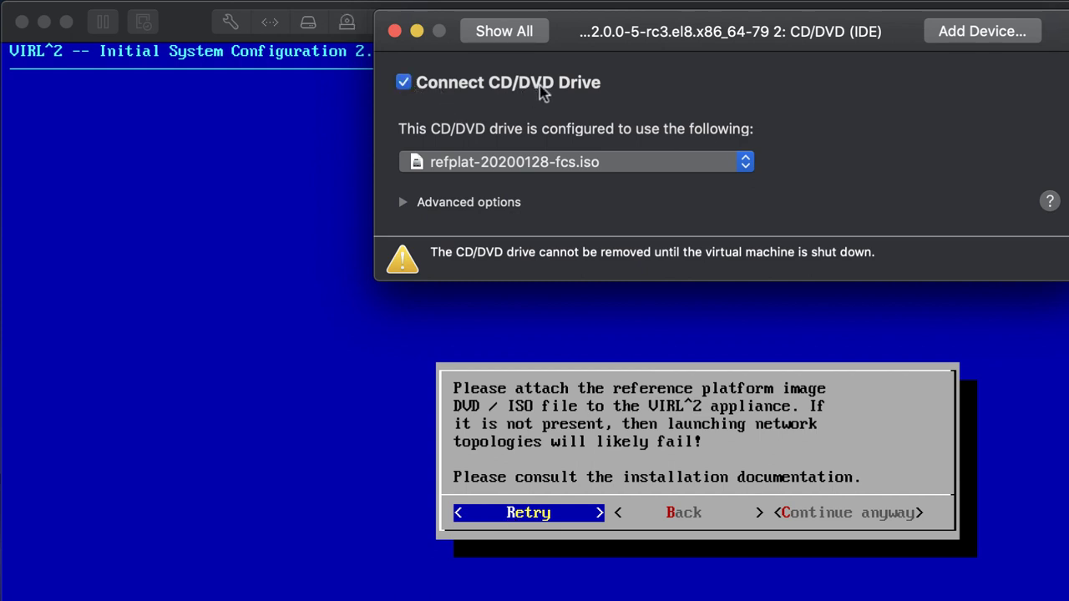
{"action": "left_click", "coordinate": [395, 31]}
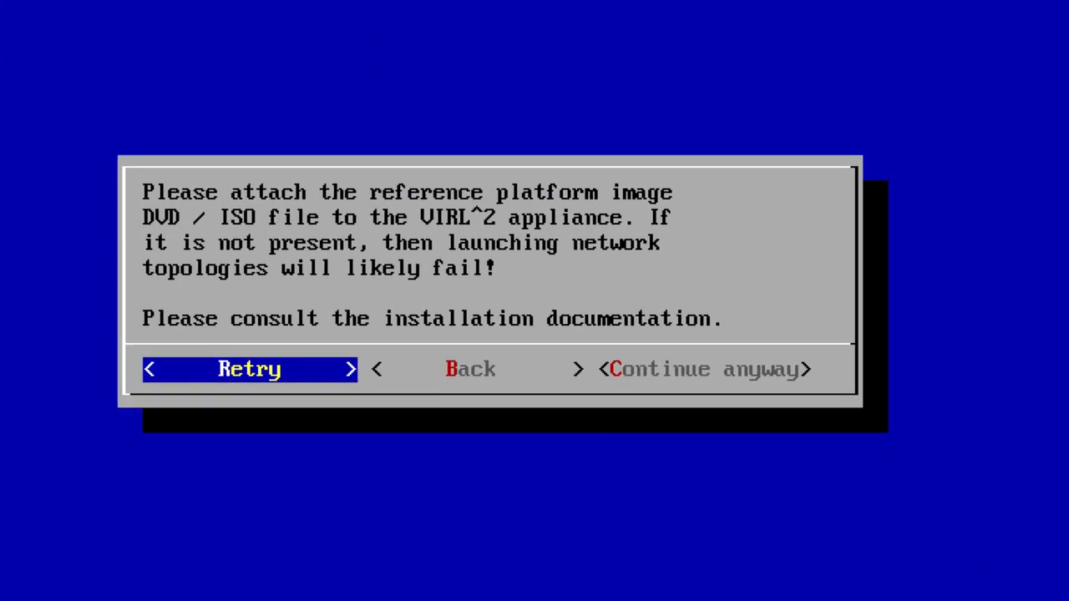
Retry ISO detection and go back to the VIRL^2 welcome screen.
{"action": "key", "text": "Return"}
{"action": "key", "text": "Tab"}
{"action": "key", "text": "Tab"}
{"action": "key", "text": "F1"}
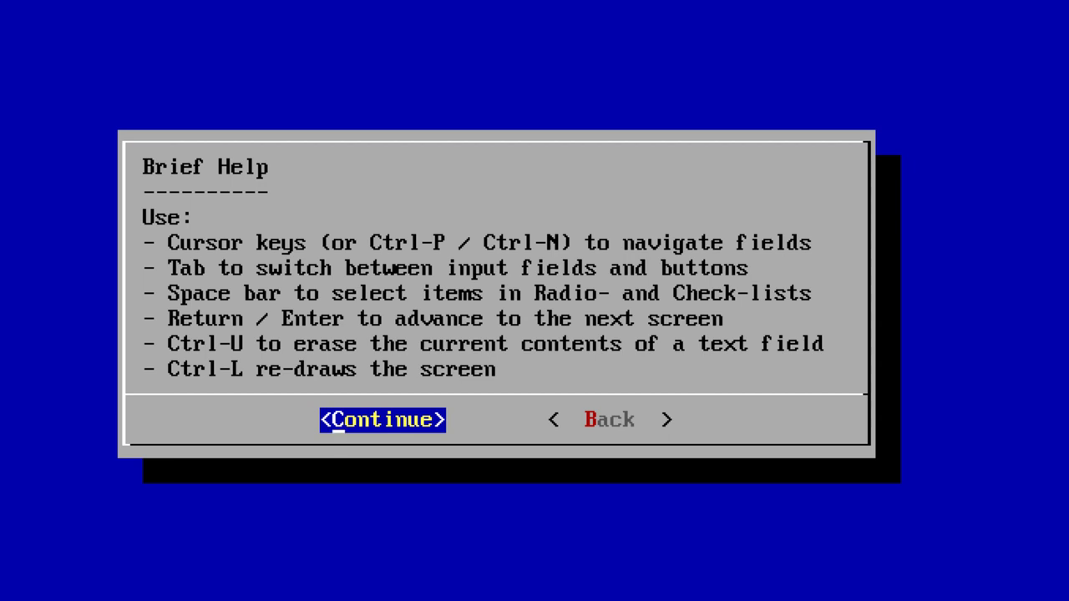
{"action": "key", "text": "Return"}
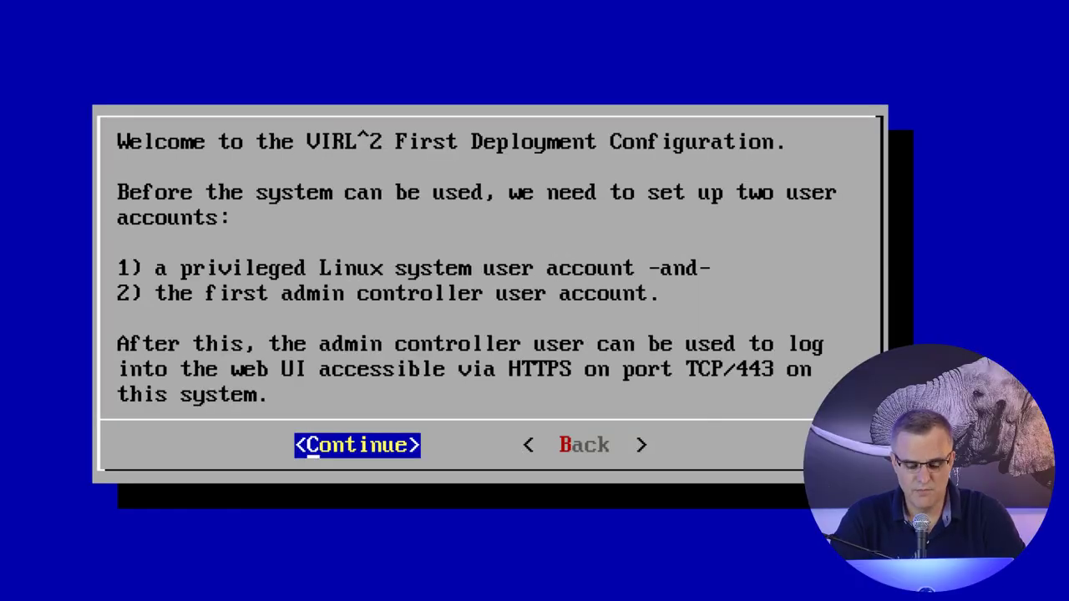
Enter and confirm a password for the sysadmin system user, then submit.
{"action": "key", "text": "Return"}
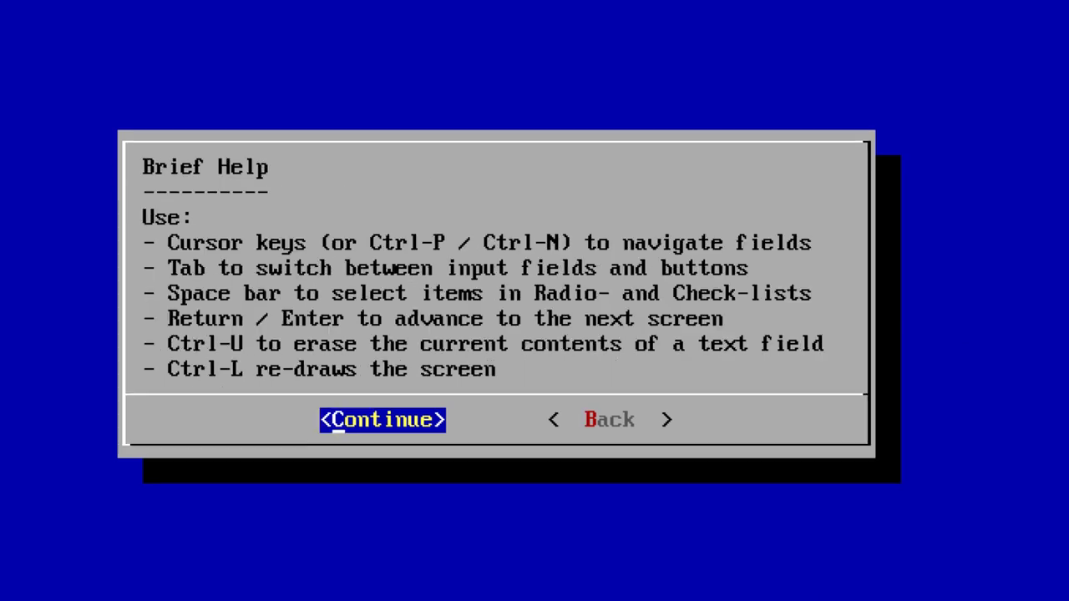
{"action": "key", "text": "Return"}
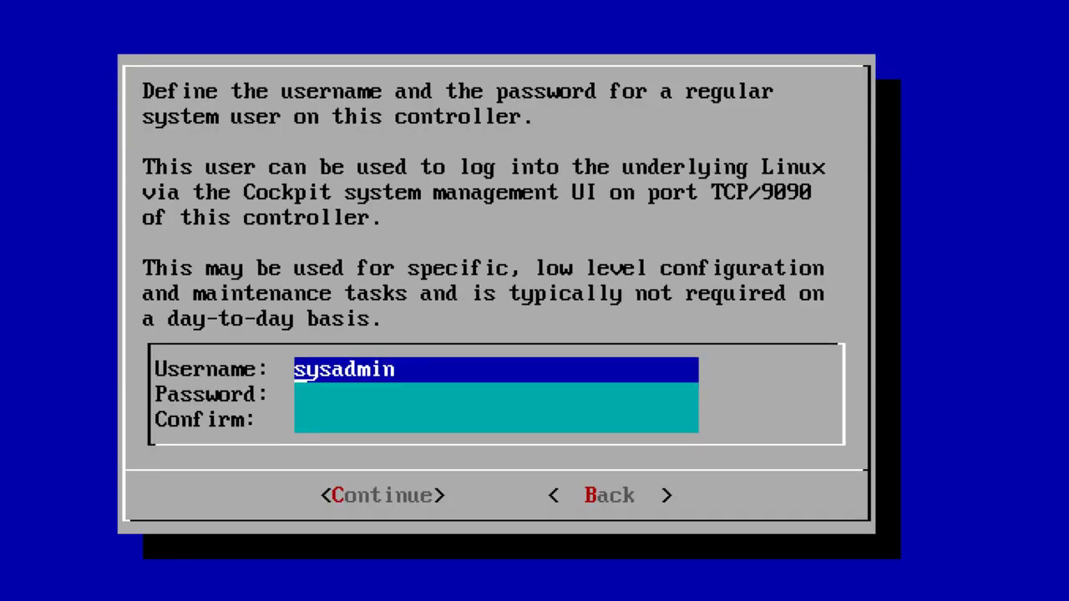
{"action": "key", "text": "Down"}
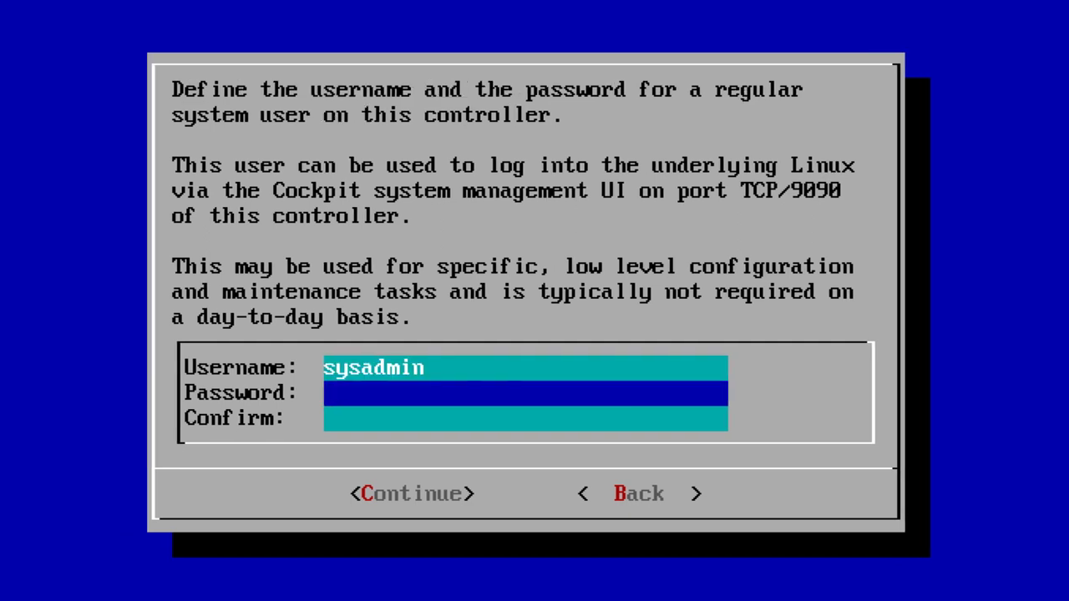
{"action": "type", "text": "*******"}
{"action": "key", "text": "Tab"}
{"action": "key", "text": "Tab"}
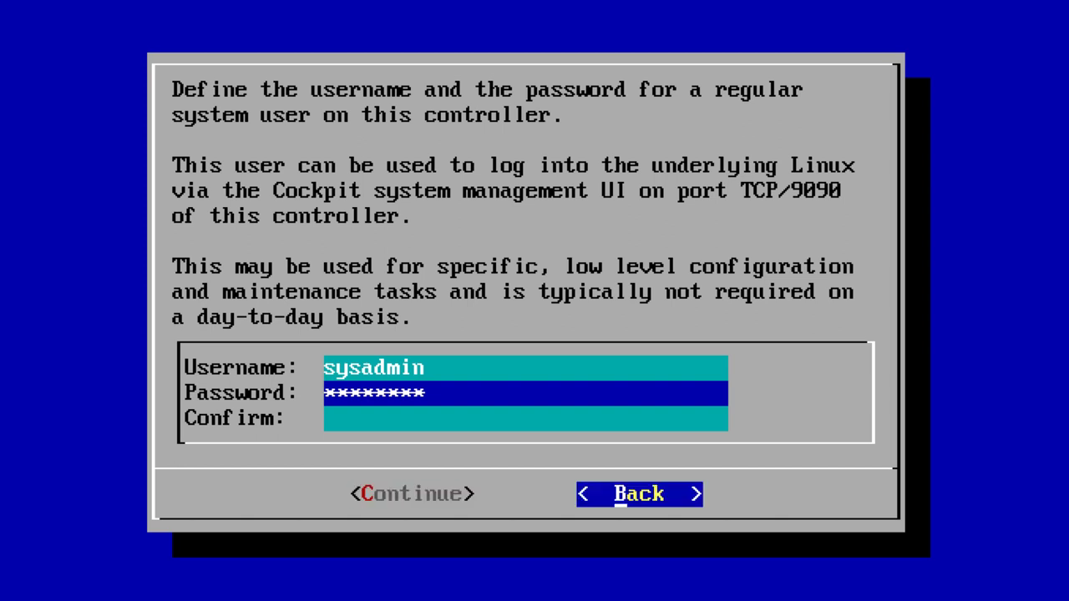
{"action": "key", "text": "Tab"}
{"action": "key", "text": "Down"}
{"action": "type", "text": "********"}
{"action": "key", "text": "Tab"}
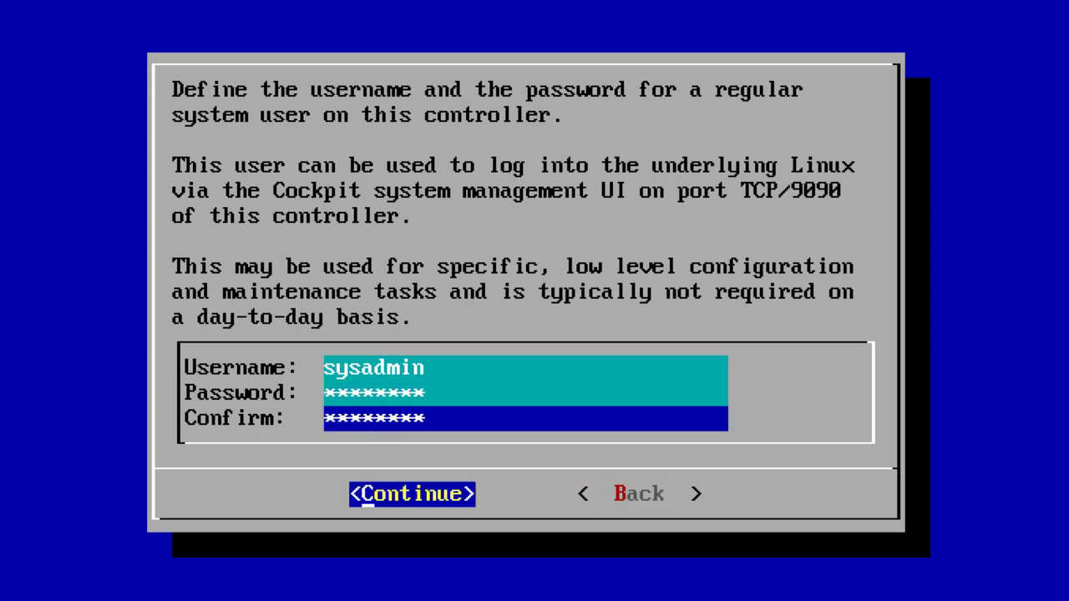
{"action": "key", "text": "Return"}
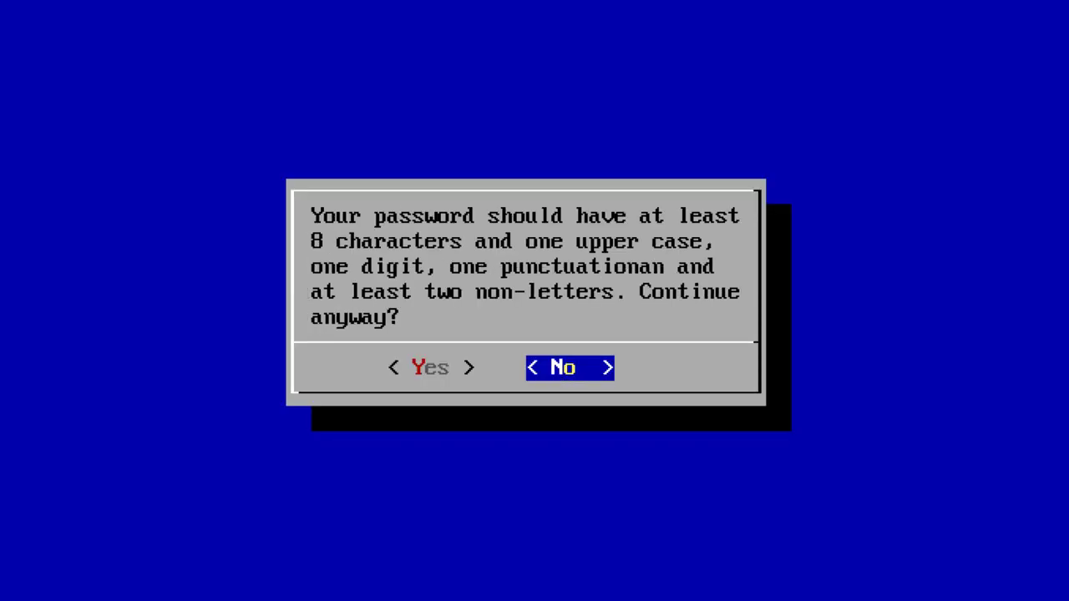
Choose Yes to continue on the first weak-password warning, then select Yes on the second.
{"action": "key", "text": "Left"}
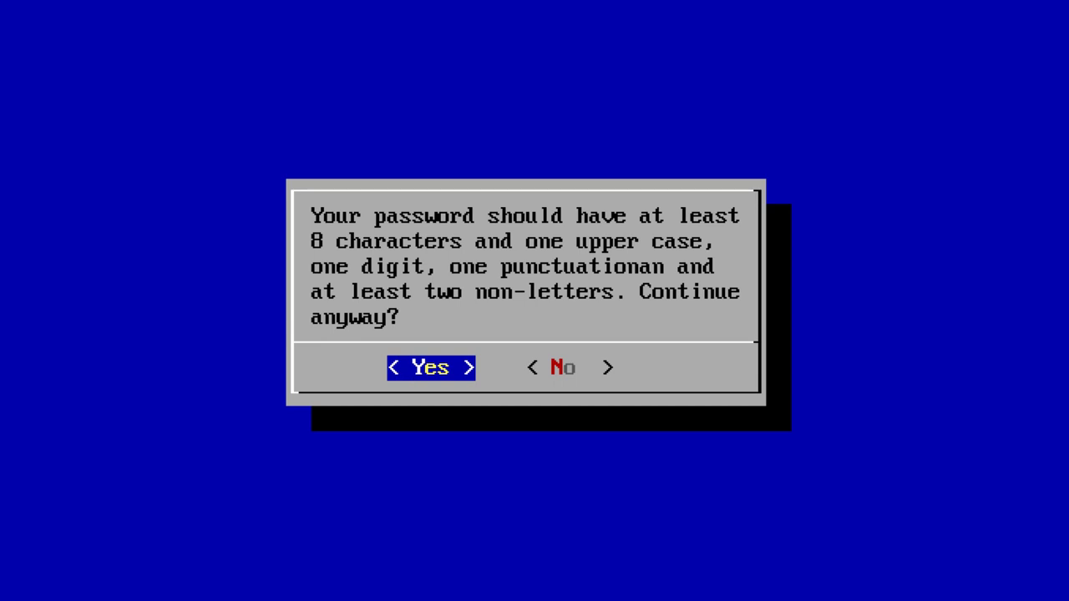
{"action": "key", "text": "Return"}
{"action": "key", "text": "Left"}
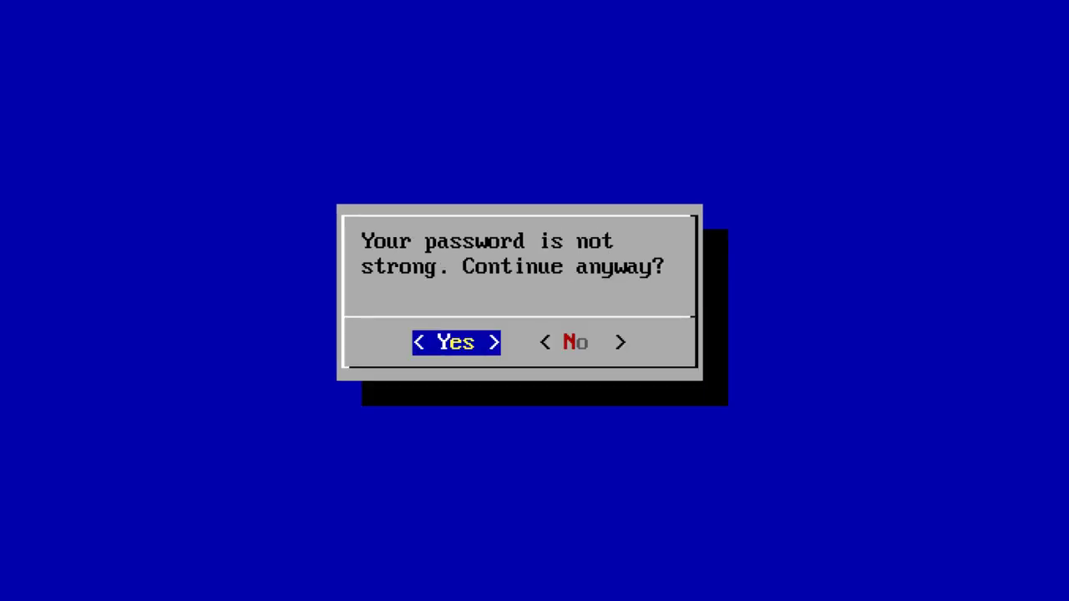
Confirm the last sysadmin warning, then enter, confirm and submit the admin controller password.
{"action": "key", "text": "Return"}
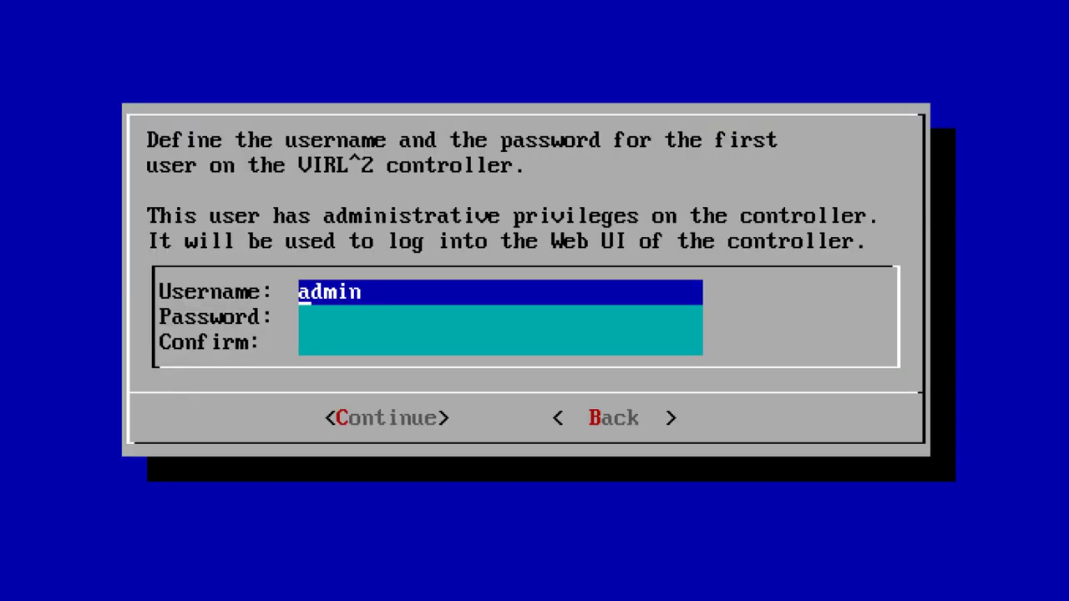
{"action": "key", "text": "Down"}
{"action": "type", "text": "*****"}
{"action": "key", "text": "Down"}
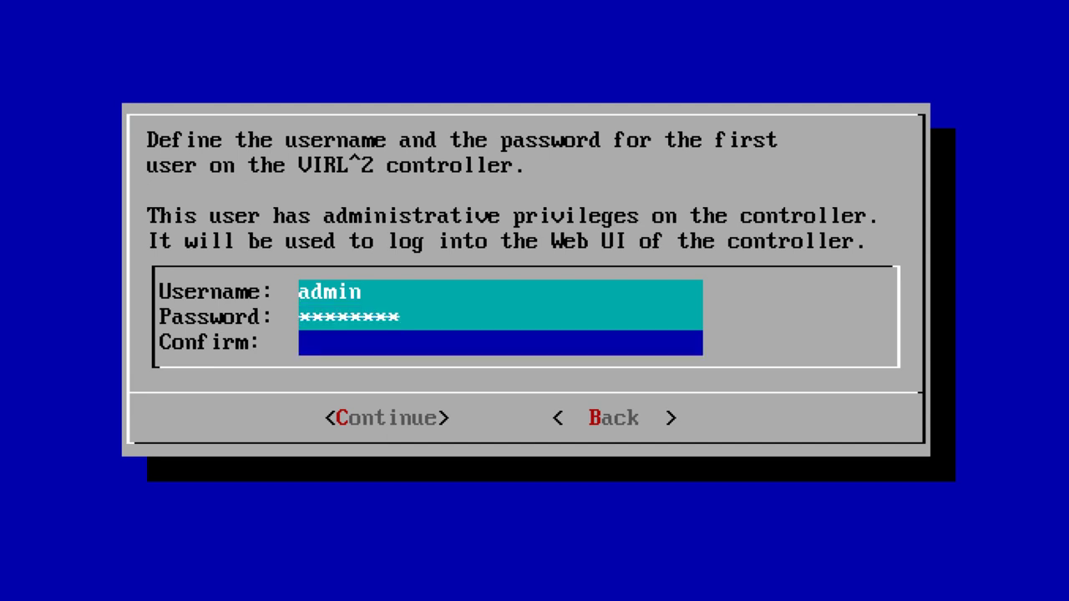
{"action": "type", "text": "*****"}
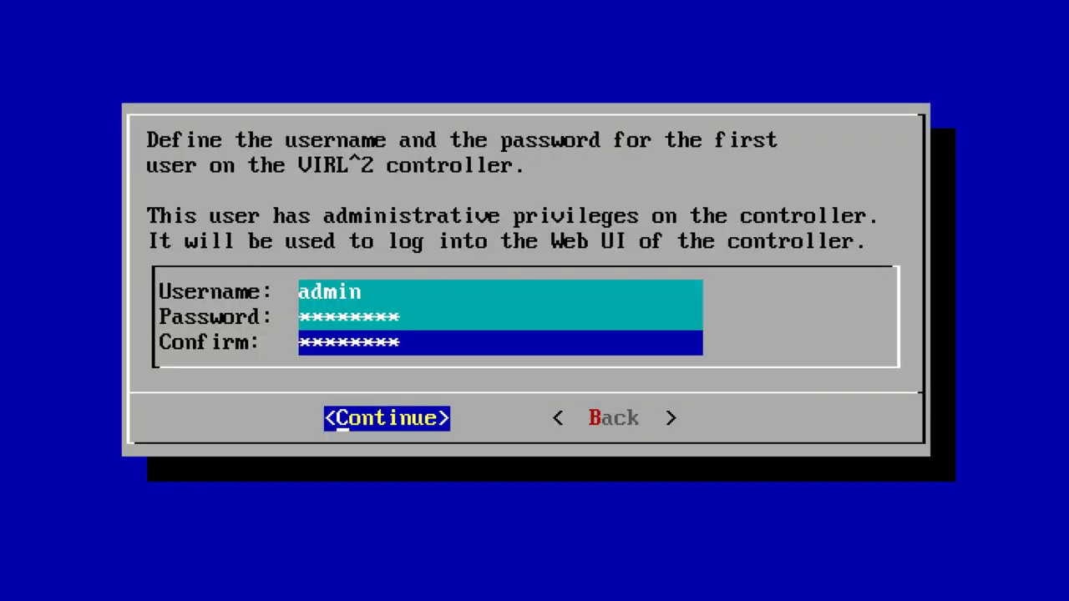
{"action": "key", "text": "Return"}
Accept both weak-password warnings for the admin user to reach the configuration summary.
{"action": "key", "text": "Left"}
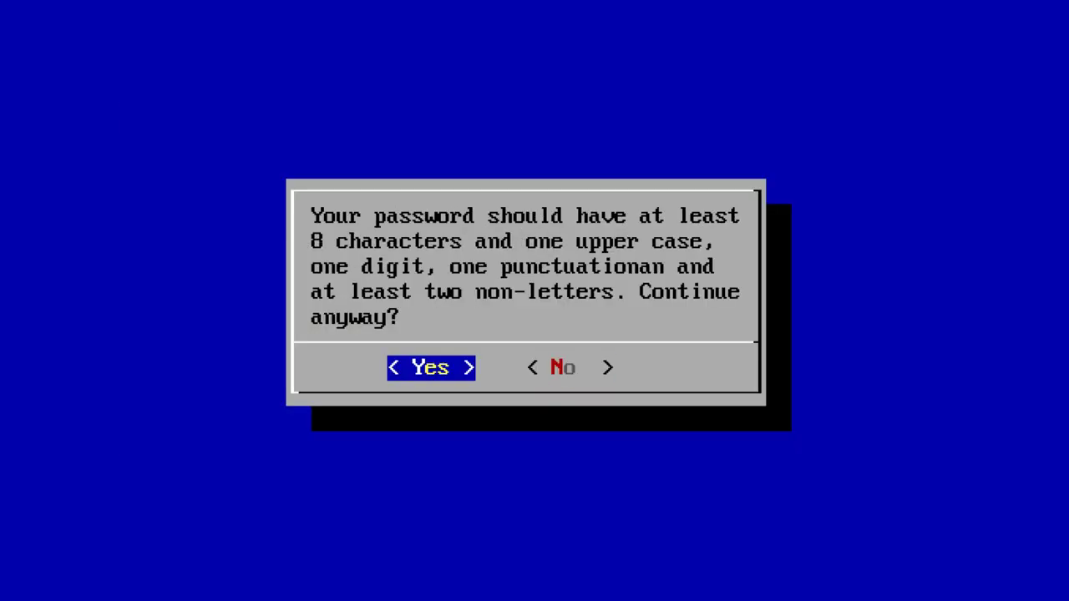
{"action": "key", "text": "Return"}
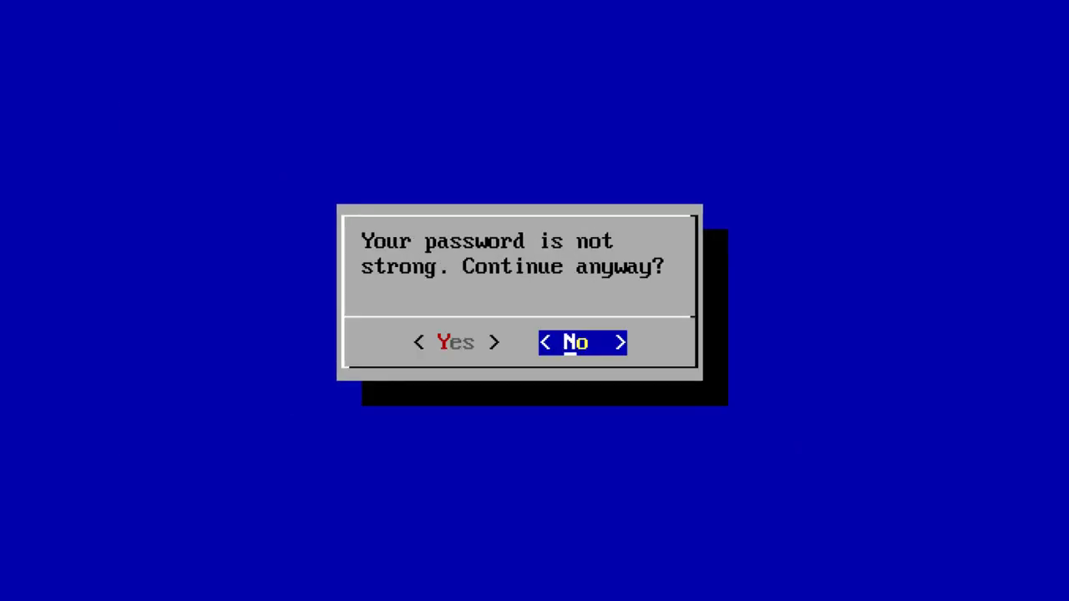
{"action": "key", "text": "Left"}
{"action": "key", "text": "Return"}
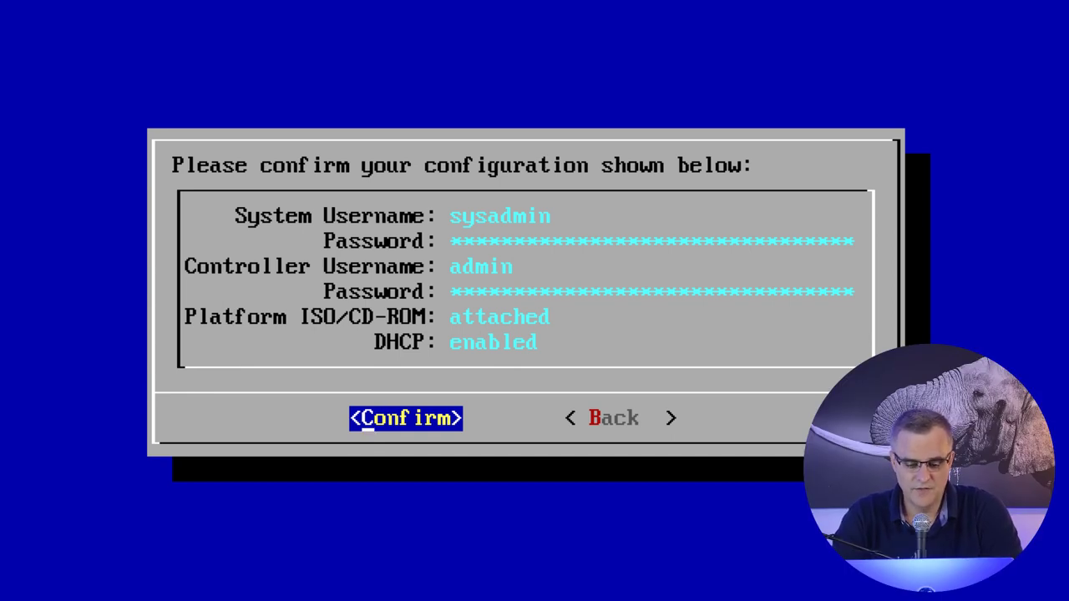
Apply the confirmed DHCP configuration so the controller boots to its login prompt.
{"action": "key", "text": "Return"}
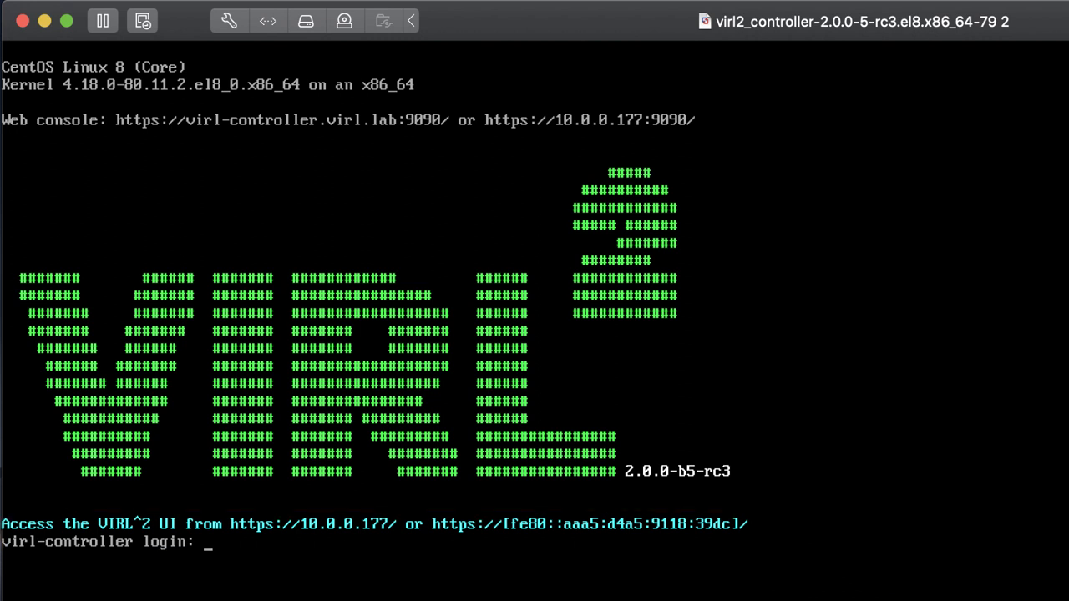
{"action": "key", "text": "super+space"}
{"action": "type", "text": "chrom"}
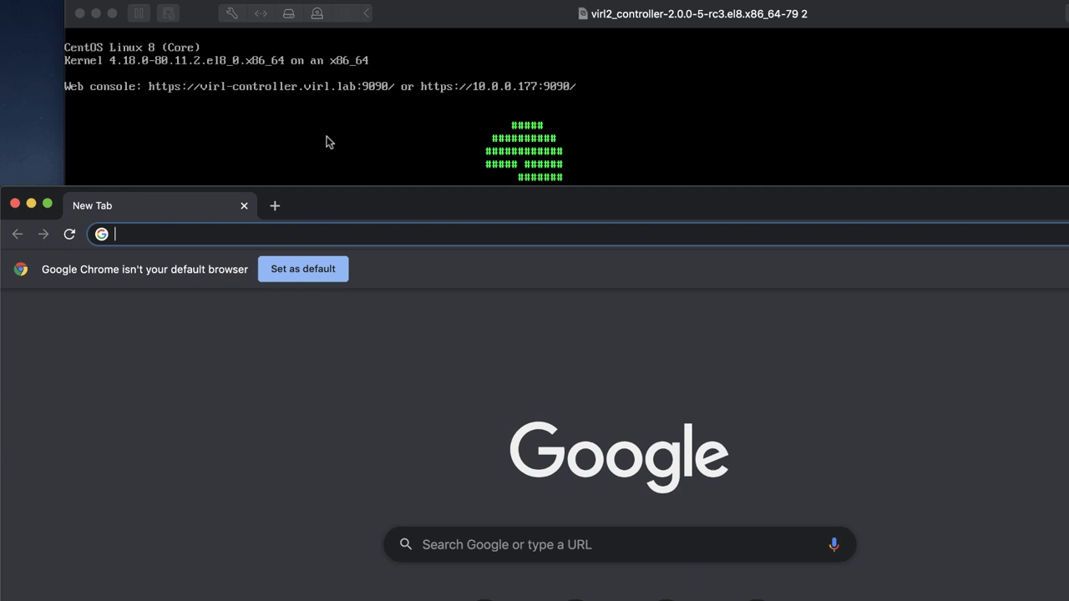
{"action": "left_click_drag", "start_coordinate": [327, 204], "coordinate": [330, 426]}
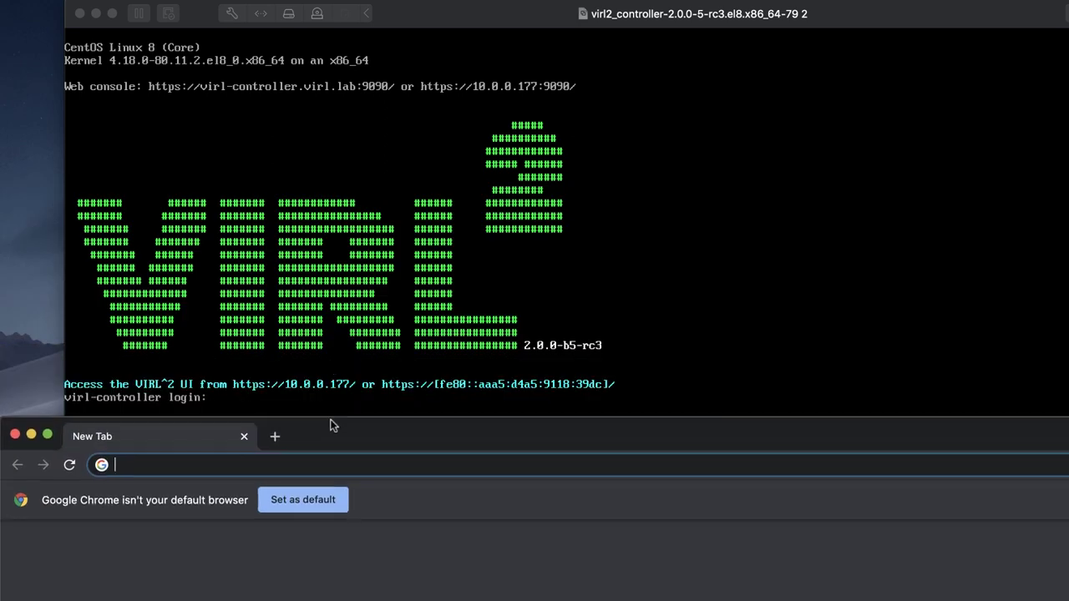
{"action": "type", "text": "https://"}
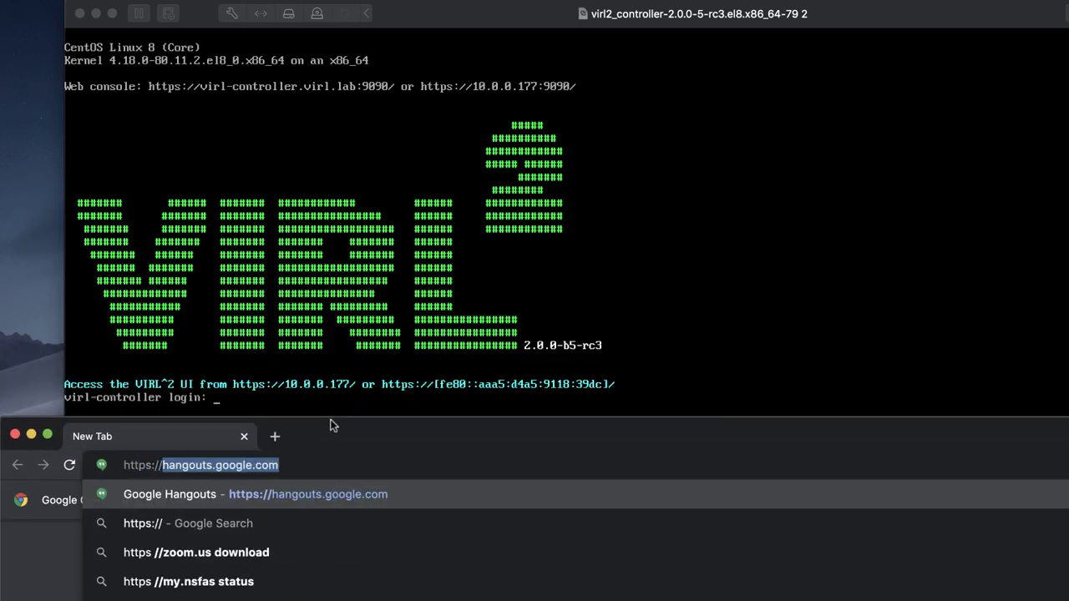
{"action": "type", "text": "10.0.0.177"}
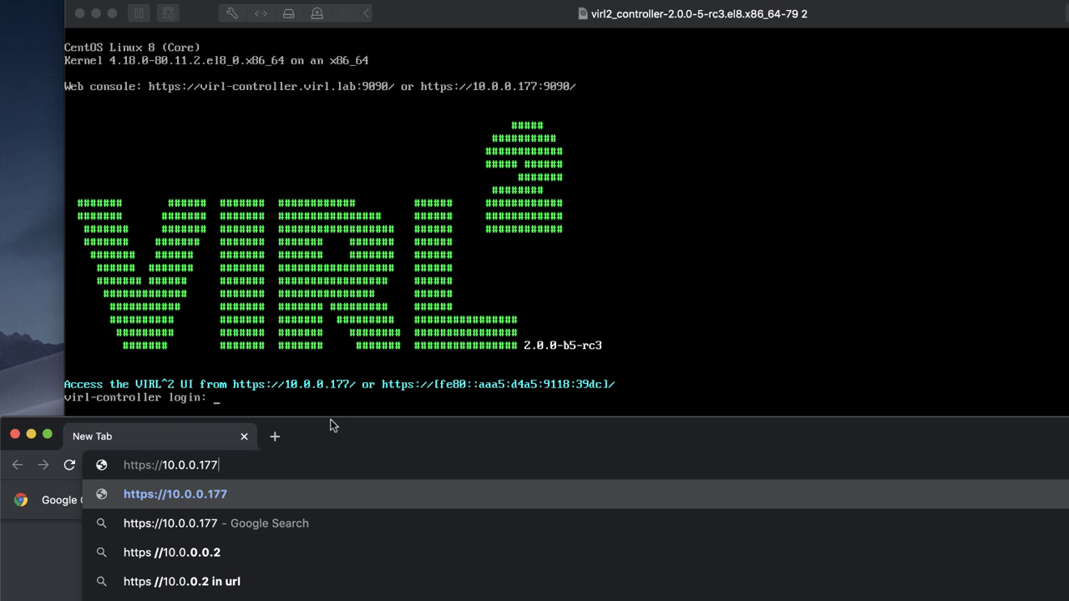
{"action": "key", "text": "Return"}
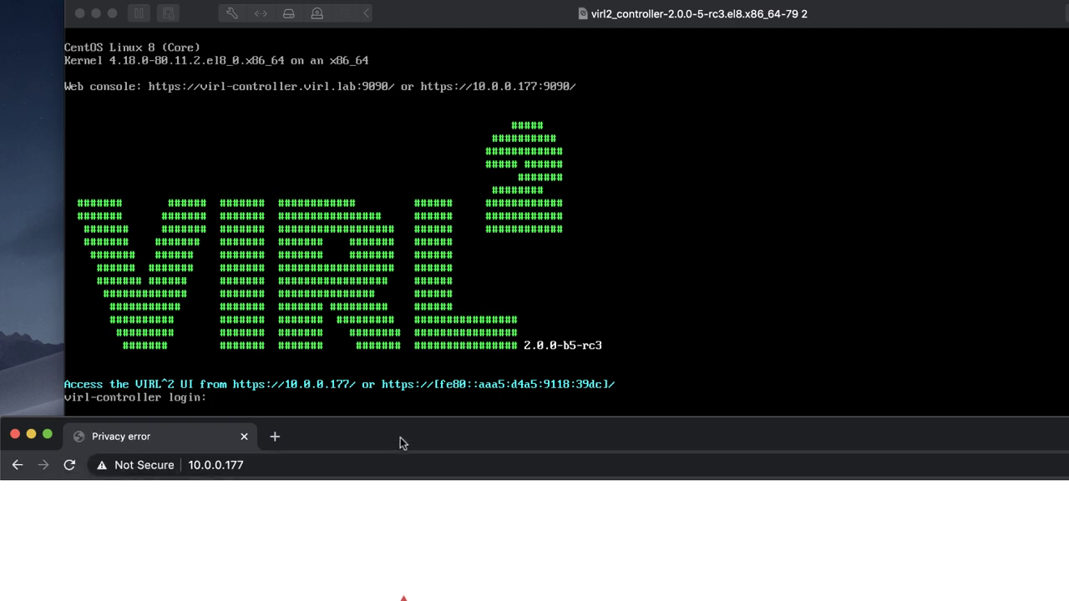
{"action": "left_click_drag", "start_coordinate": [397, 428], "coordinate": [384, 4]}
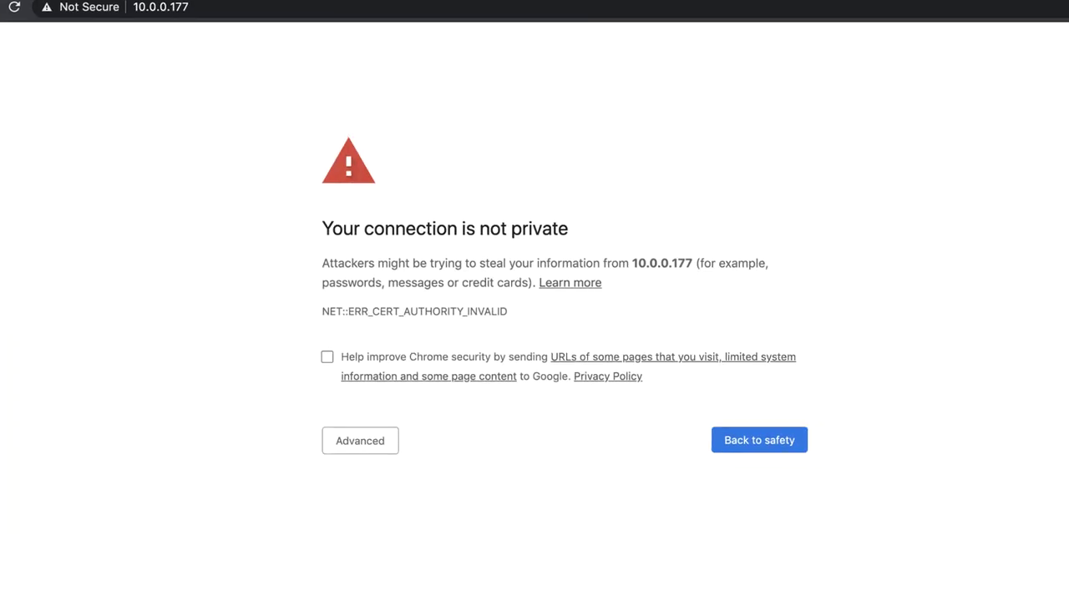
{"action": "left_click", "coordinate": [331, 420]}
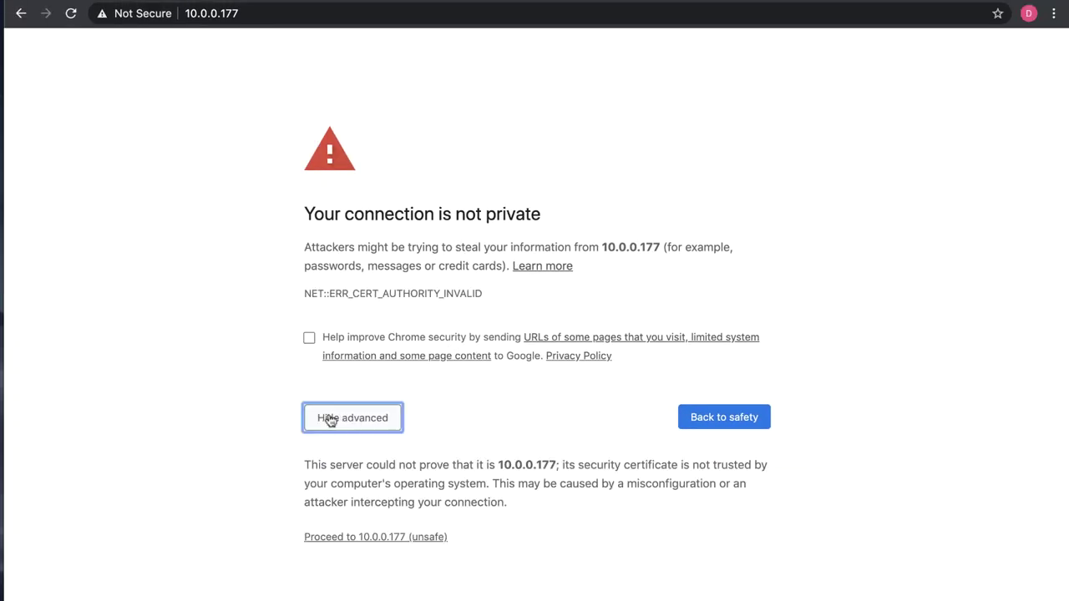
{"action": "left_click", "coordinate": [362, 538]}
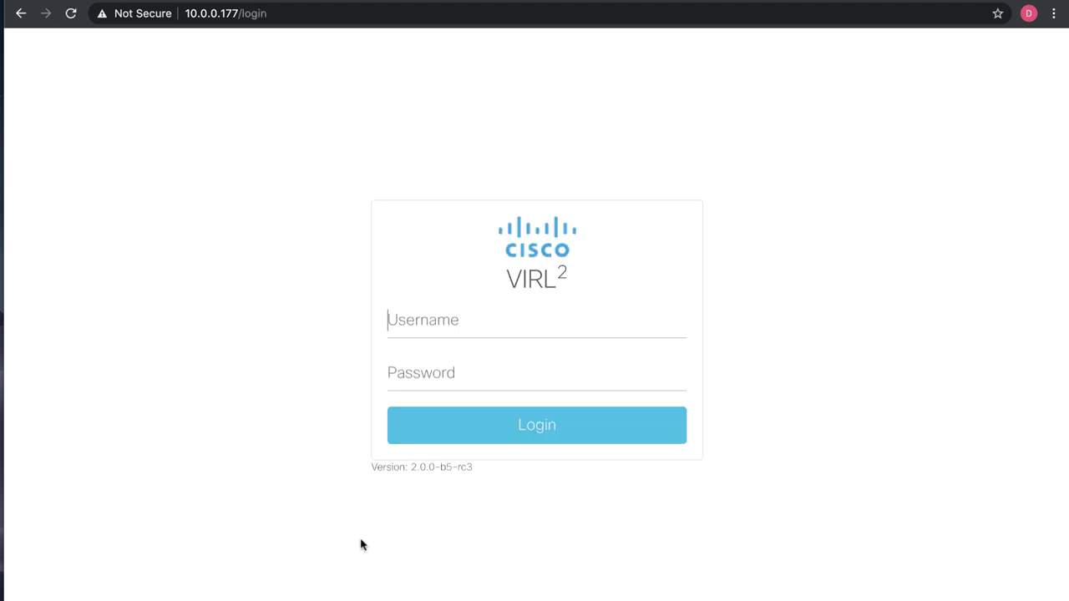
Log in to the VIRL2 controller as admin with the account password.
{"action": "type", "text": "admin"}
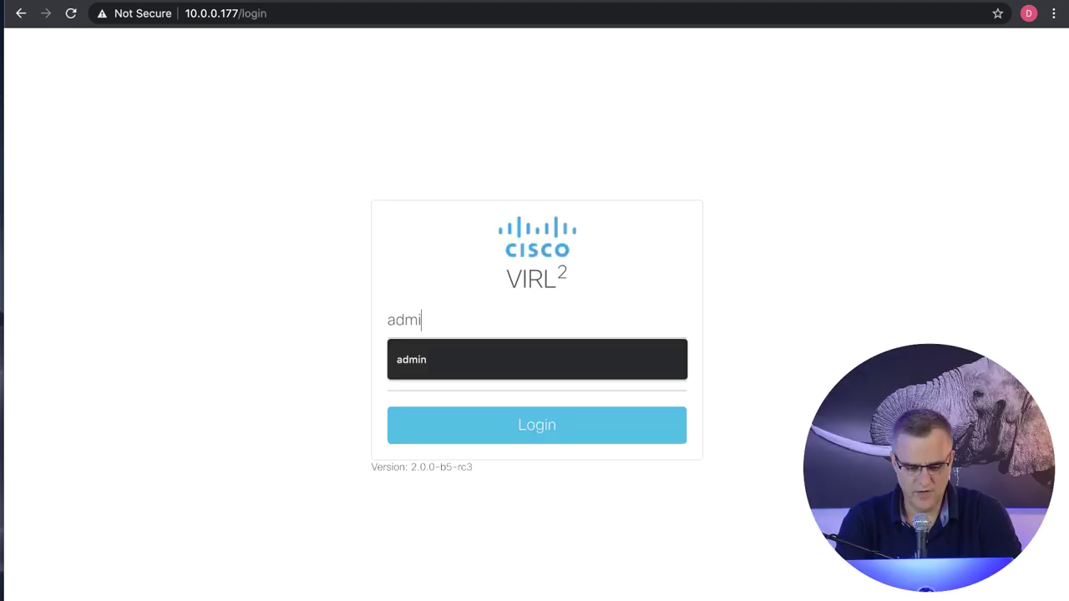
{"action": "key", "text": "Tab"}
{"action": "type", "text": "••••••••"}
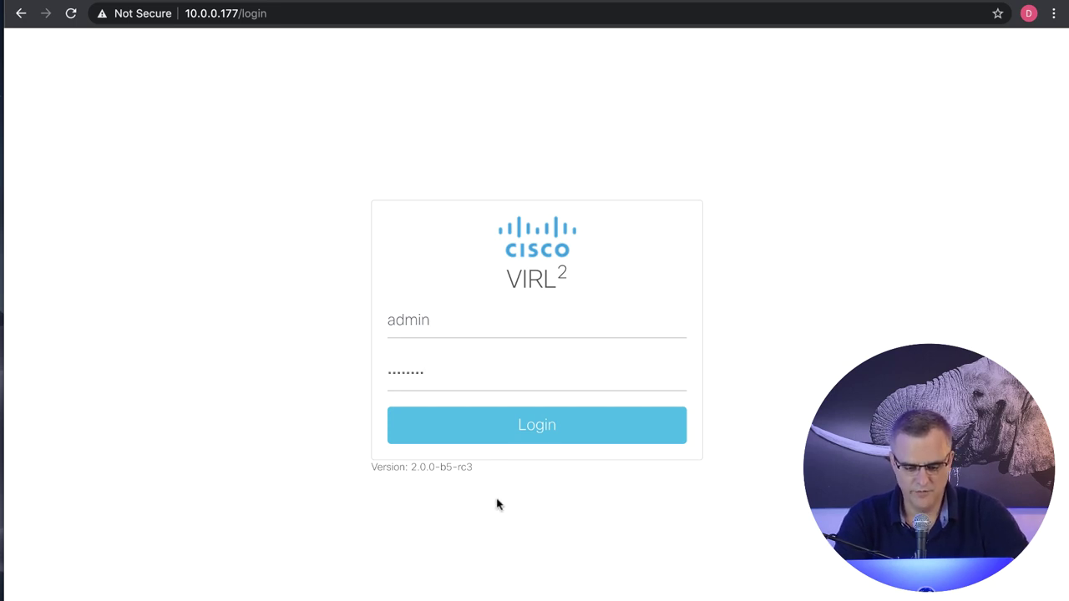
{"action": "left_click", "coordinate": [516, 426]}
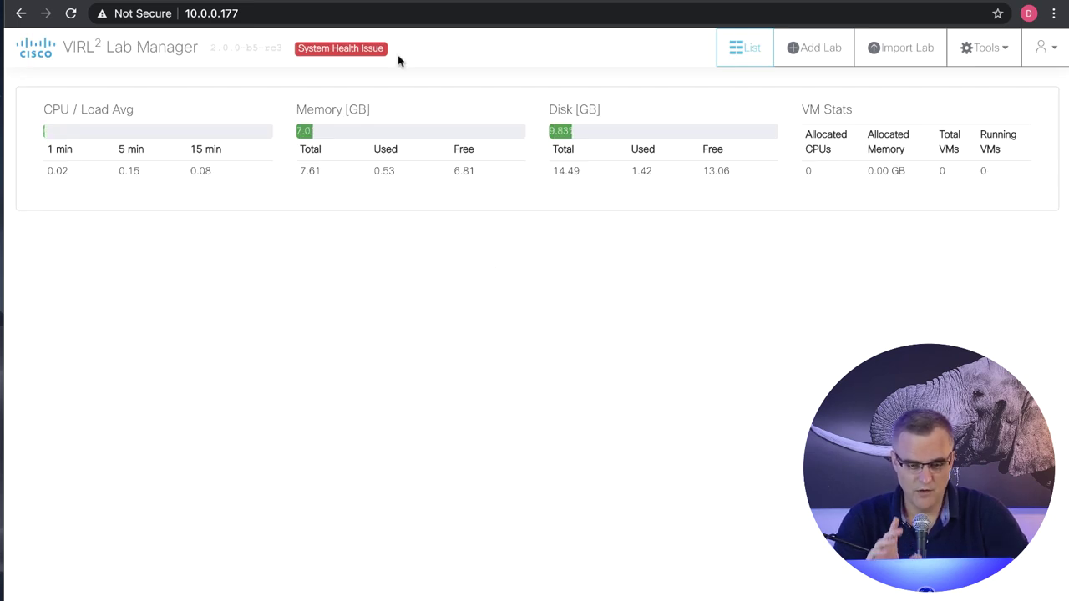
{"action": "mouse_move", "coordinate": [349, 40]}
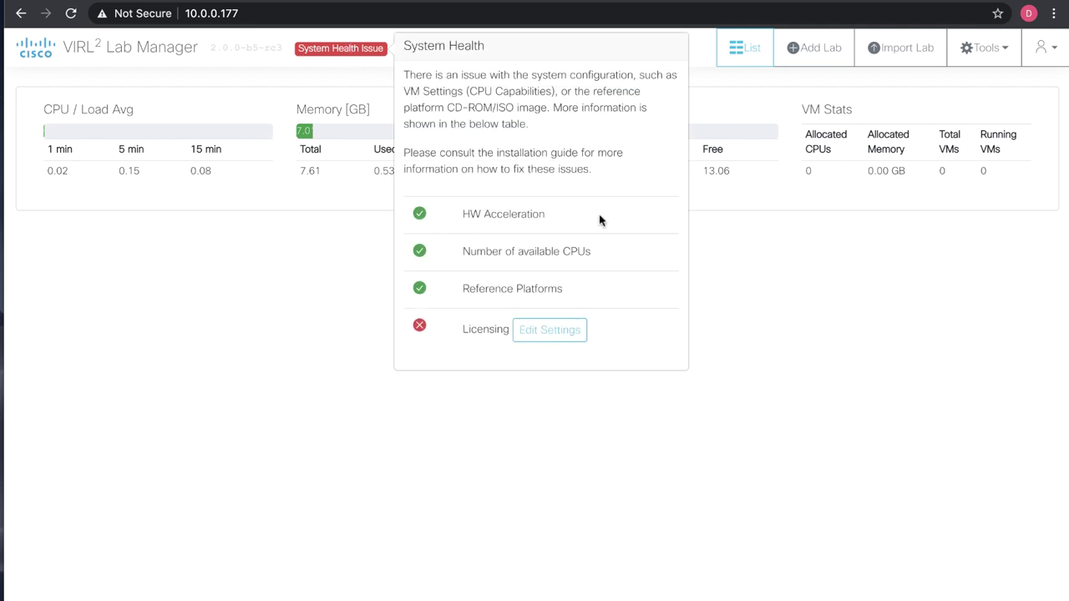
{"action": "left_click", "coordinate": [553, 329]}
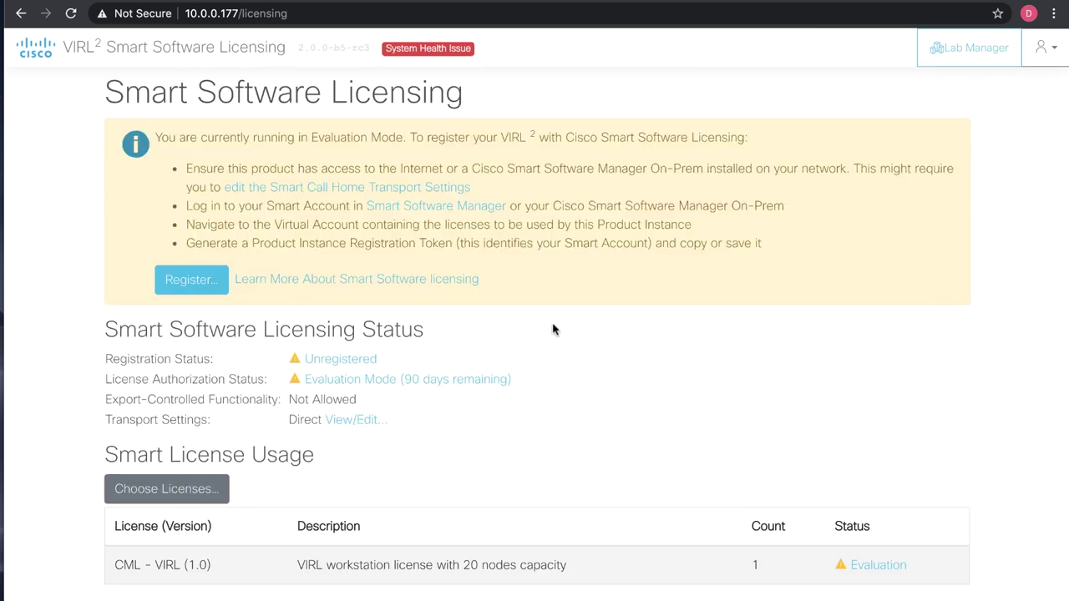
{"action": "left_click", "coordinate": [208, 284]}
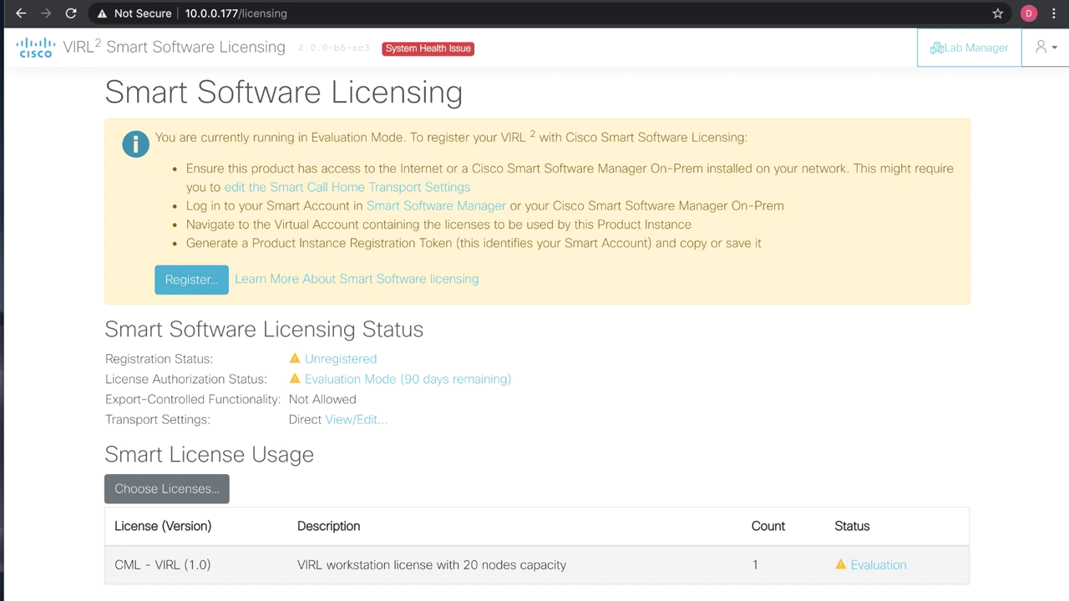
{"action": "left_click", "coordinate": [964, 50]}
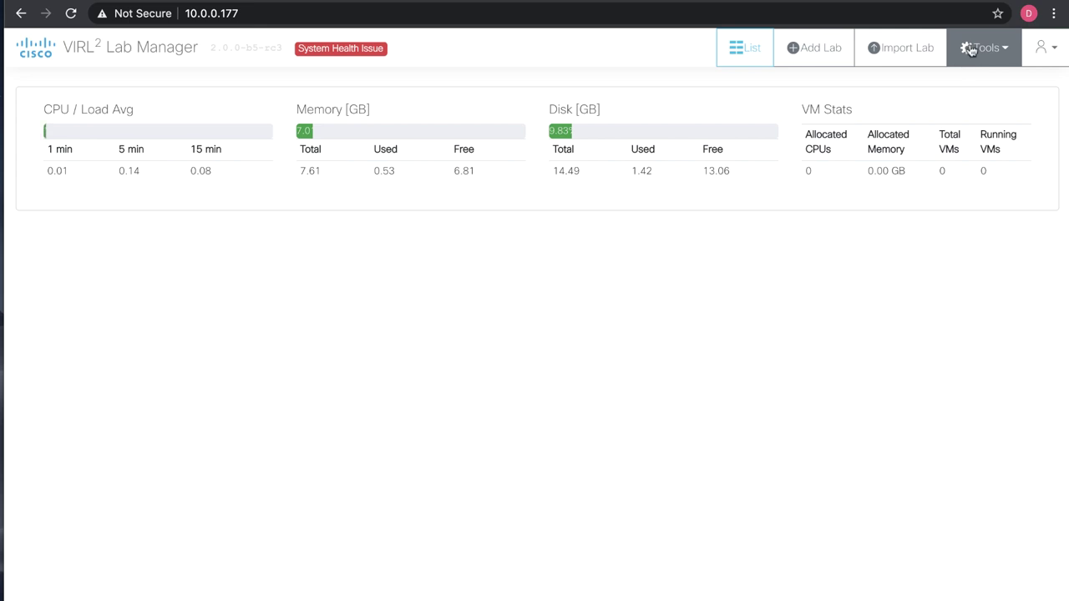
{"action": "left_click", "coordinate": [971, 50]}
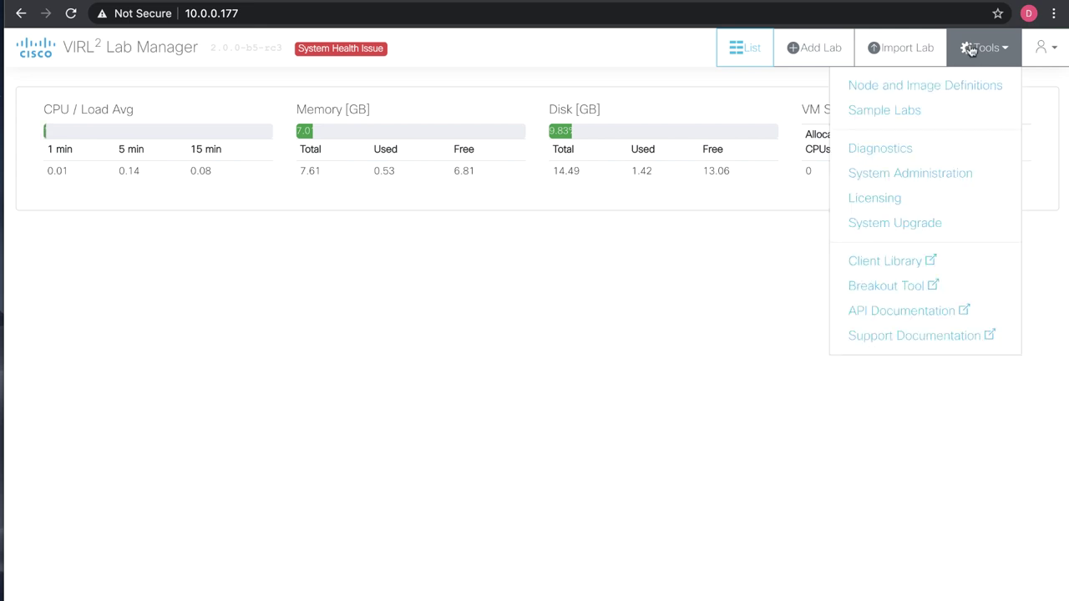
{"action": "left_click", "coordinate": [933, 199]}
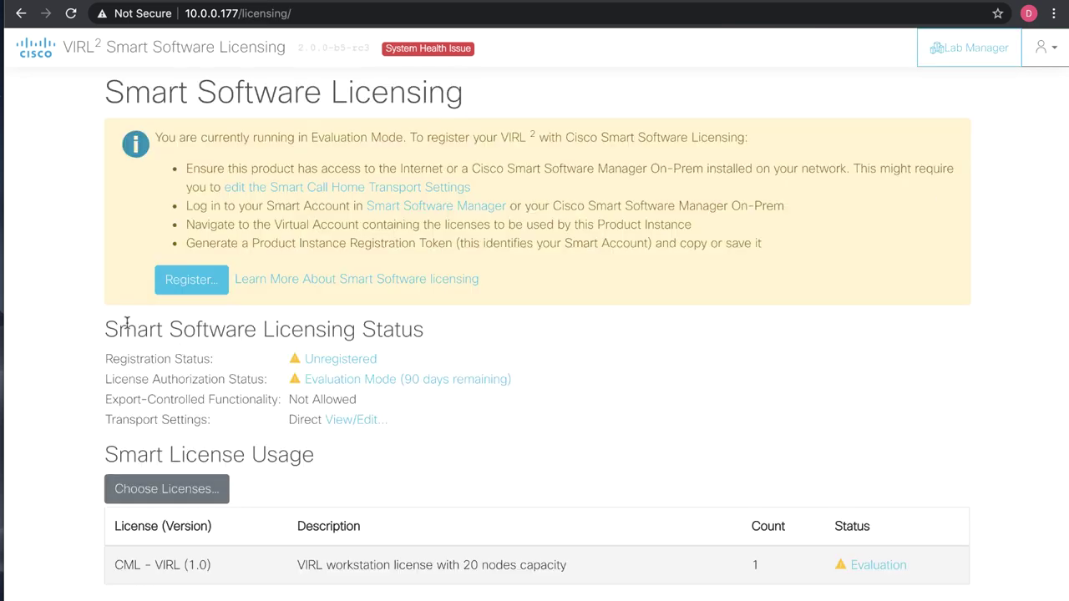
{"action": "left_click", "coordinate": [416, 46]}
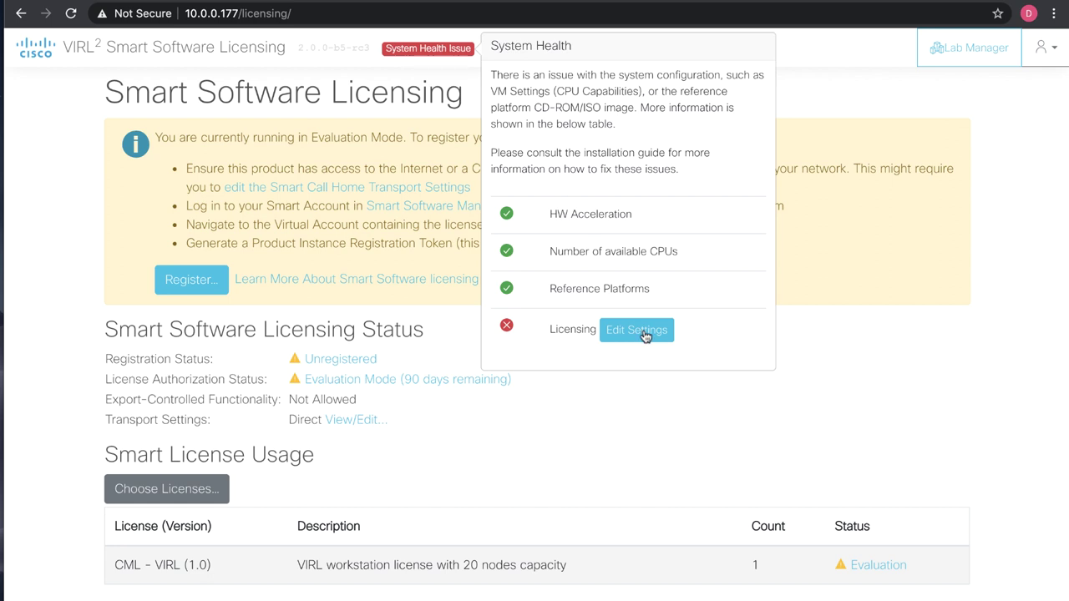
{"action": "left_click", "coordinate": [883, 362]}
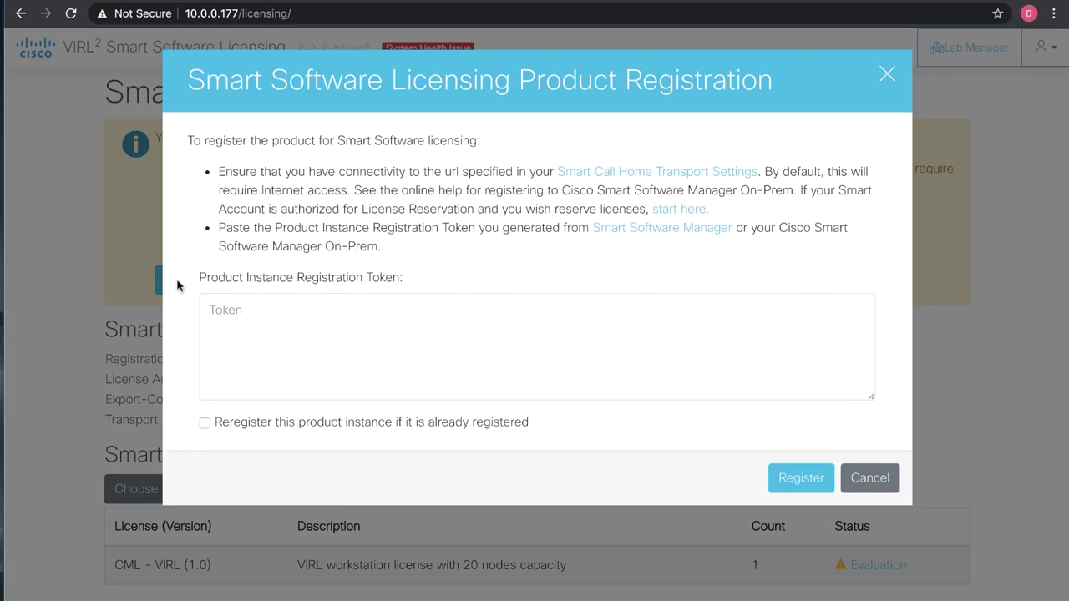
Paste the product instance registration token and submit the Smart Licensing registration.
{"action": "left_click", "coordinate": [381, 338]}
{"action": "key", "text": "ctrl+v"}
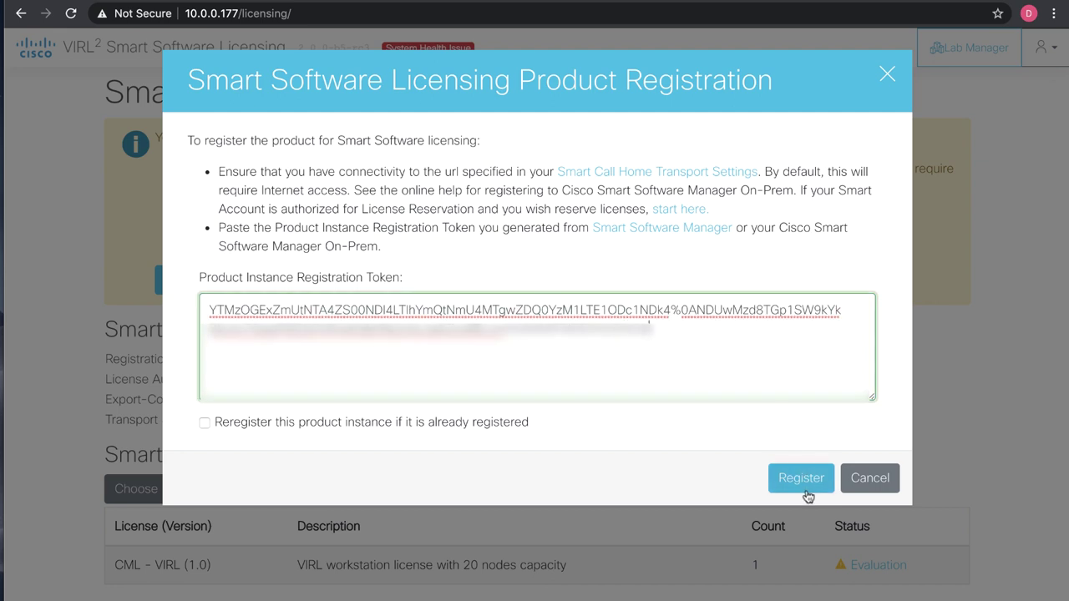
{"action": "left_click", "coordinate": [803, 479]}
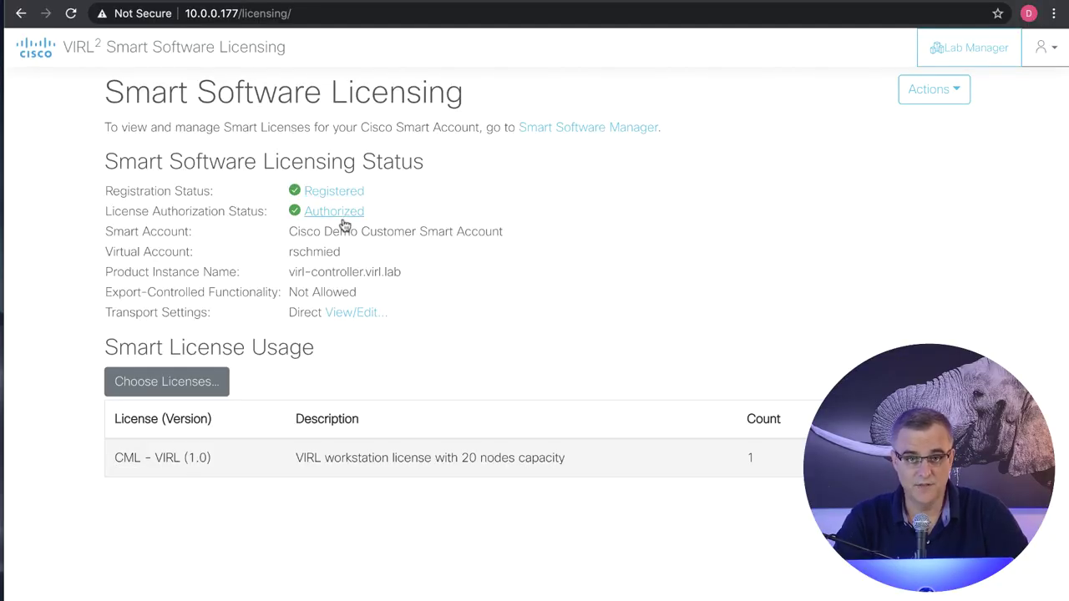
Create a new lab named ASA-Lab1 from the Lab Manager and open it.
{"action": "left_click", "coordinate": [965, 48]}
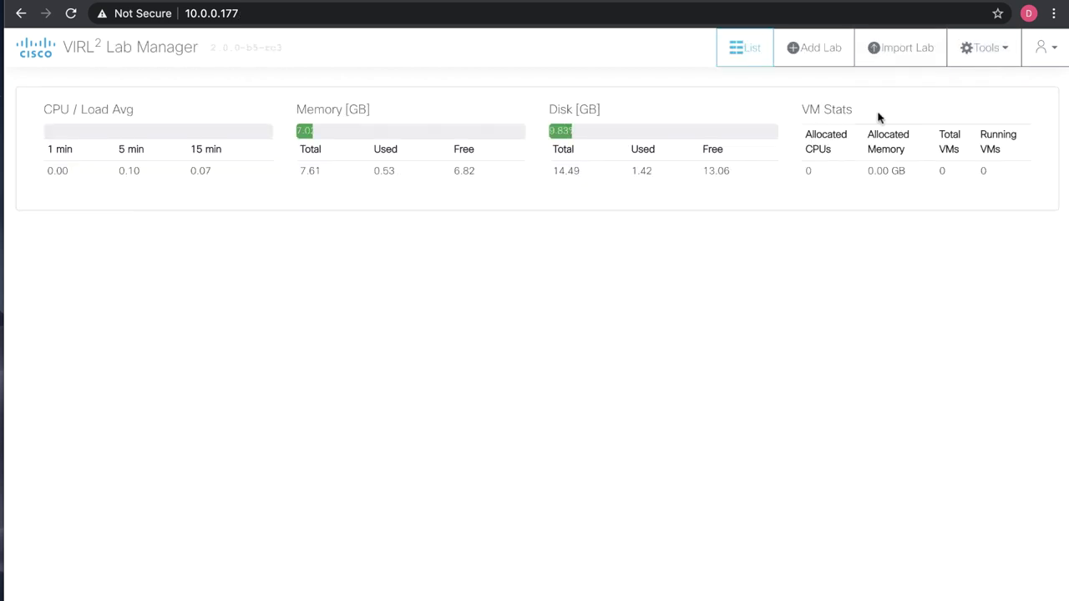
{"action": "left_click", "coordinate": [815, 47]}
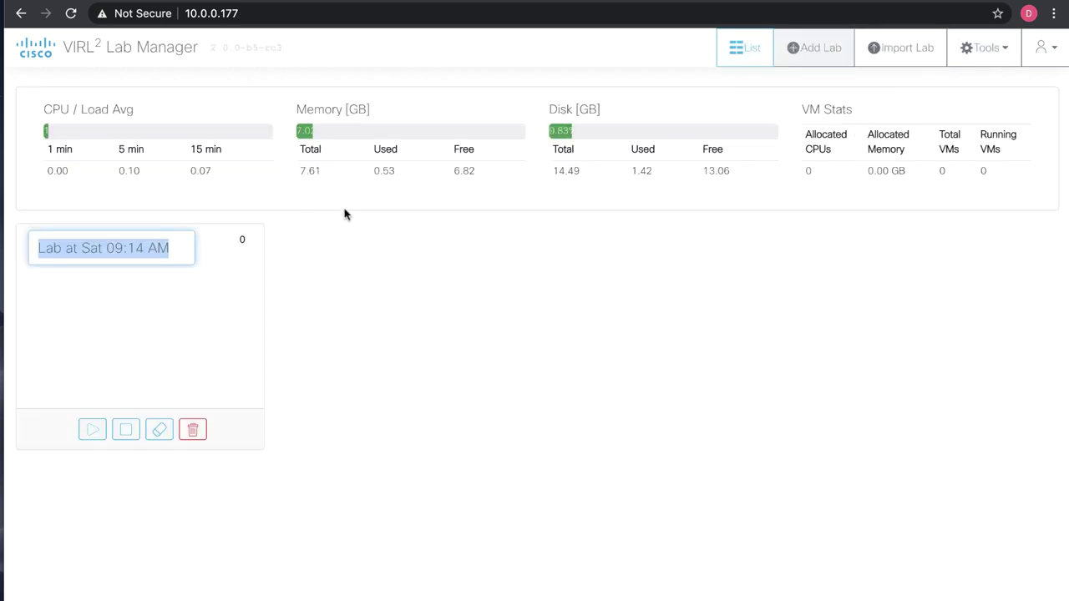
{"action": "type", "text": "ASA-Lab1"}
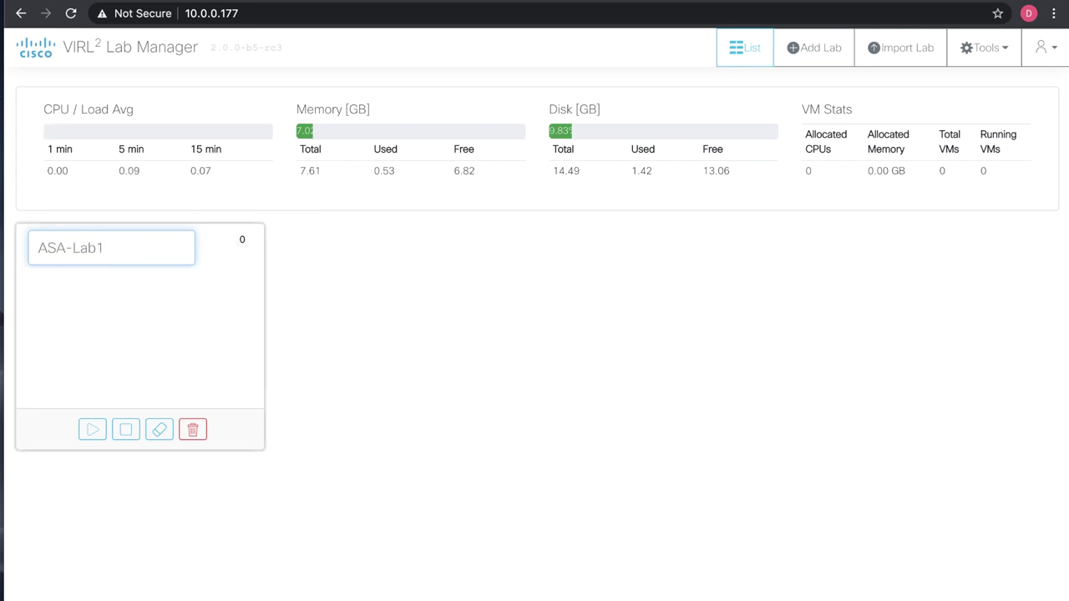
{"action": "key", "text": "Return"}
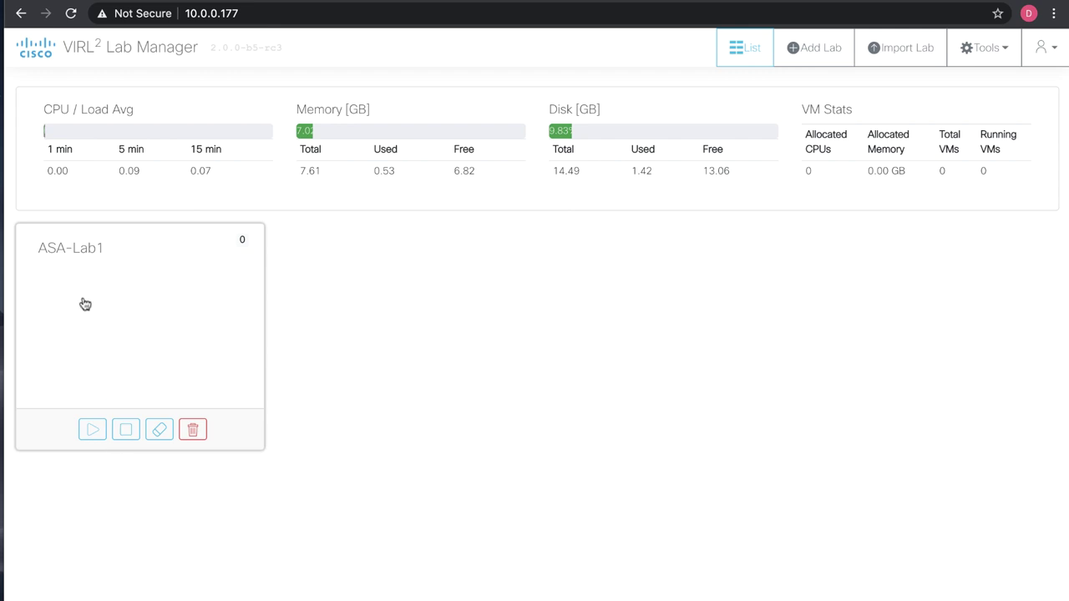
{"action": "left_click", "coordinate": [83, 303]}
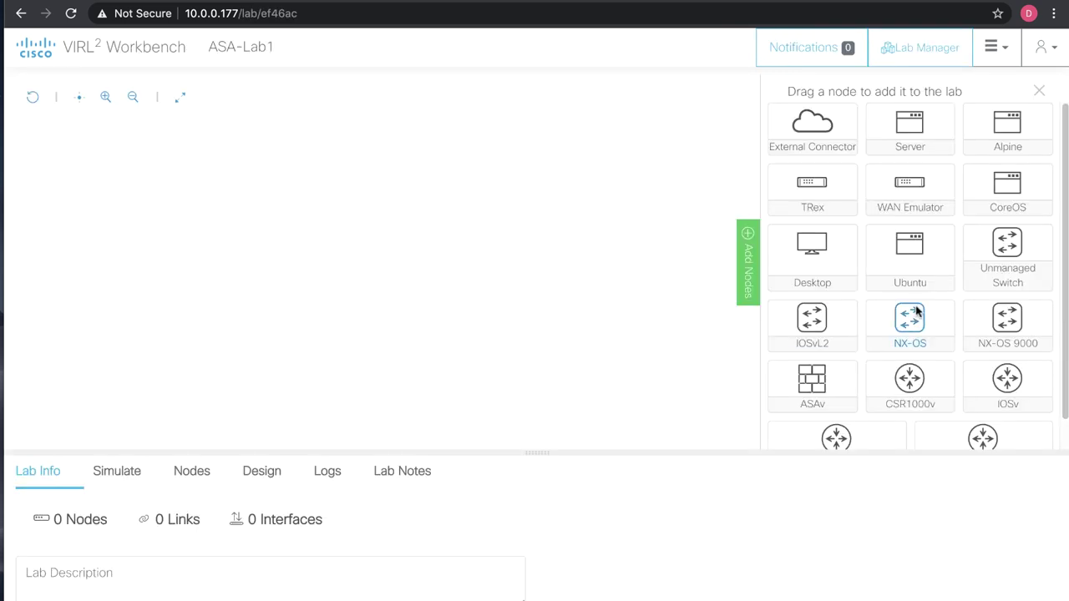
Place an ASAv firewall and two IOSv routers on the ASA-Lab1 canvas.
{"action": "left_click_drag", "start_coordinate": [810, 380], "coordinate": [360, 219]}
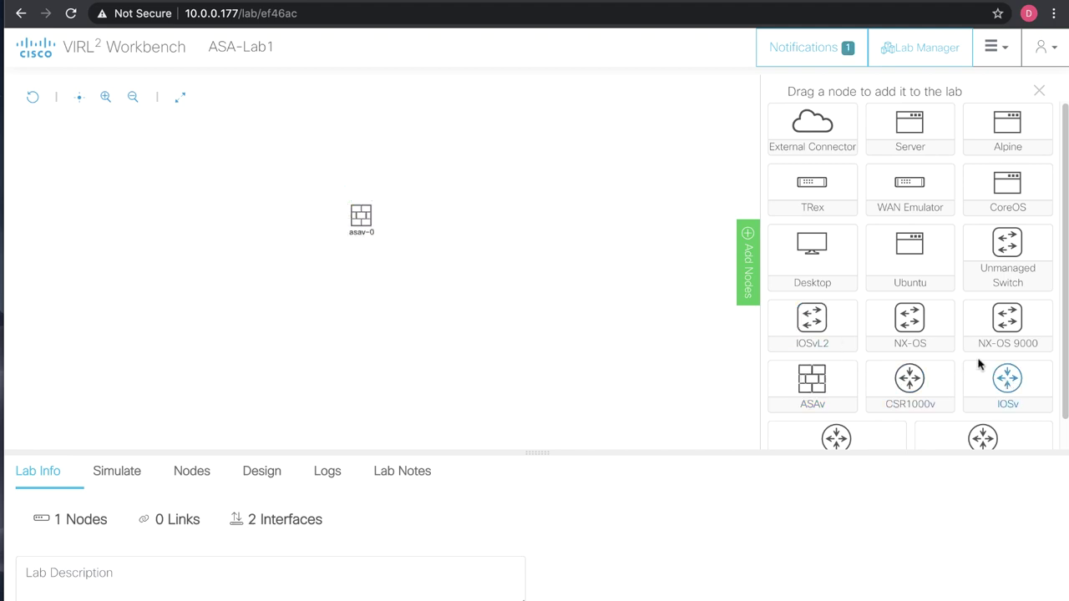
{"action": "scroll", "coordinate": [980, 364], "scroll_direction": "down", "scroll_amount": 1}
{"action": "left_click_drag", "start_coordinate": [983, 354], "coordinate": [185, 219]}
{"action": "left_click_drag", "start_coordinate": [1005, 351], "coordinate": [496, 212]}
{"action": "left_click", "coordinate": [105, 97]}
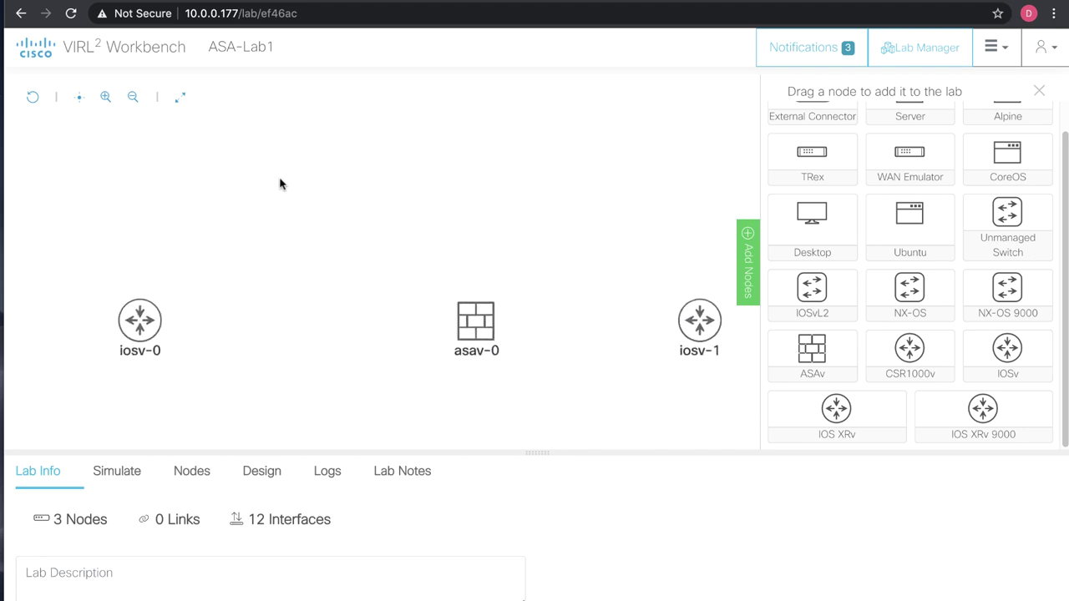
{"action": "left_click_drag", "start_coordinate": [251, 299], "coordinate": [269, 171]}
{"action": "left_click", "coordinate": [693, 251]}
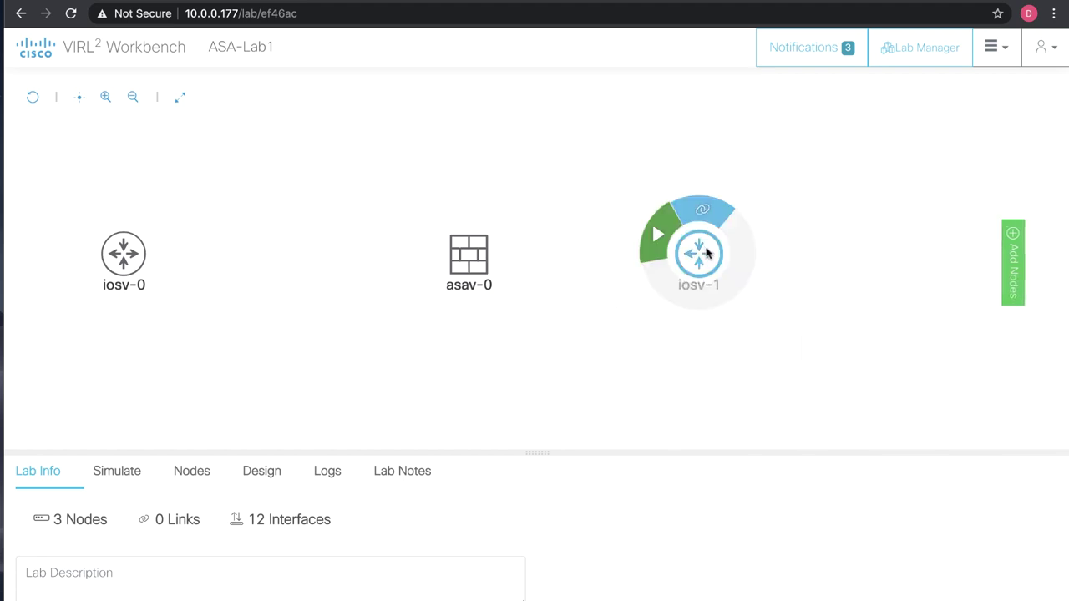
{"action": "left_click", "coordinate": [576, 179]}
Link iosv-0's GigE0/0 to asav-0's GigE0/0.
{"action": "left_click_drag", "start_coordinate": [568, 217], "coordinate": [542, 136]}
{"action": "left_click", "coordinate": [124, 219]}
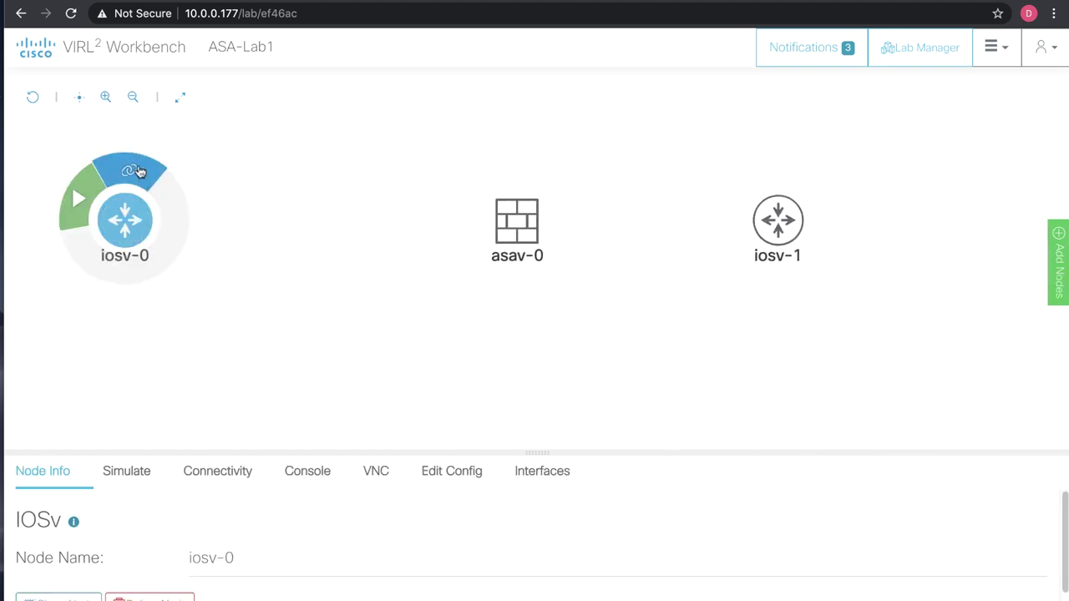
{"action": "left_click", "coordinate": [140, 172]}
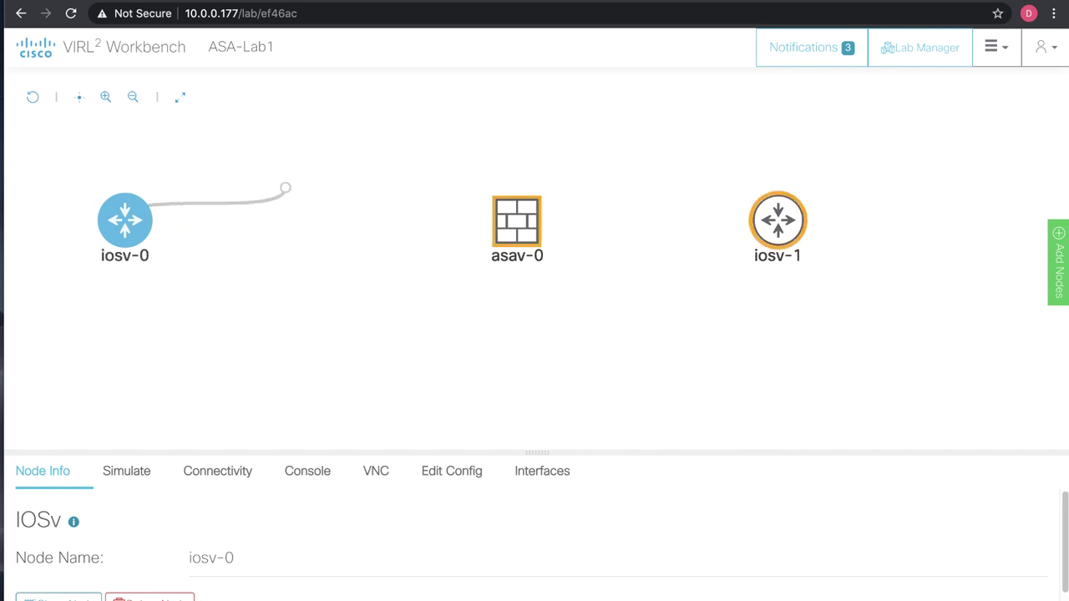
{"action": "left_click", "coordinate": [519, 233]}
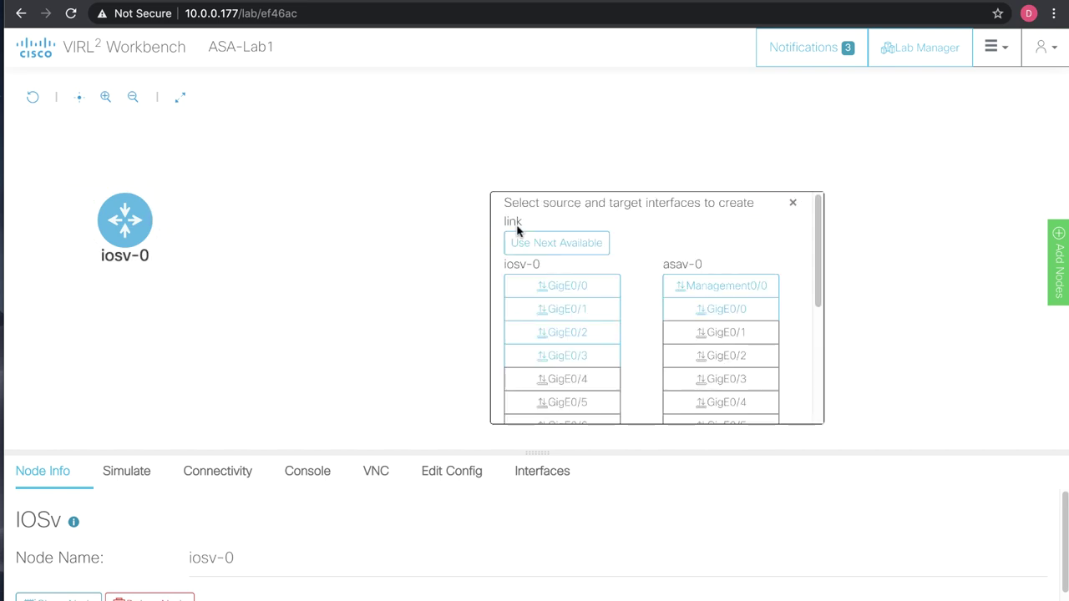
{"action": "left_click", "coordinate": [556, 285]}
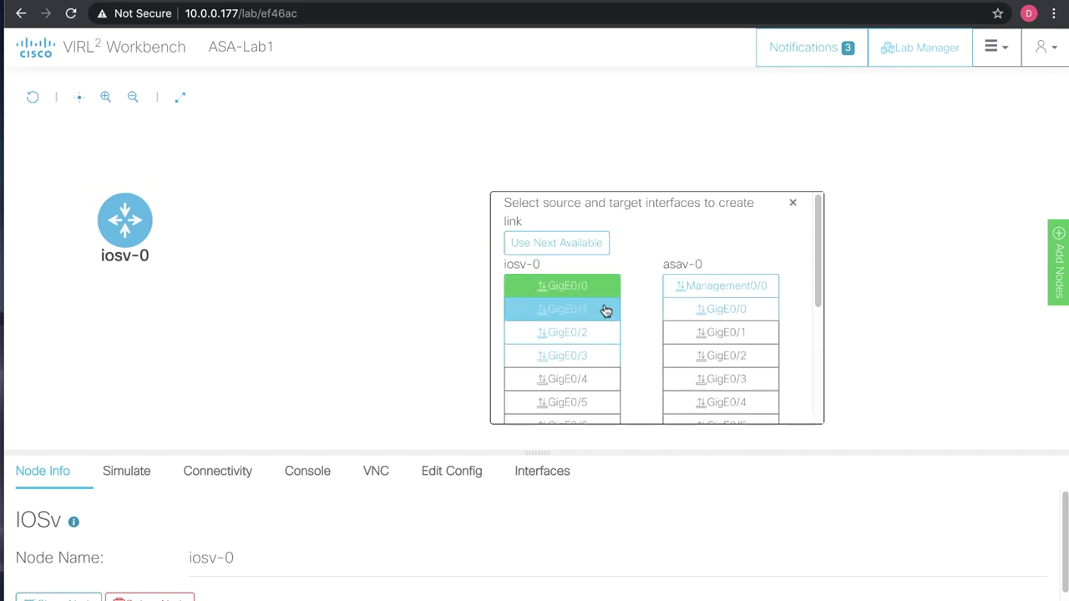
{"action": "left_click", "coordinate": [730, 310]}
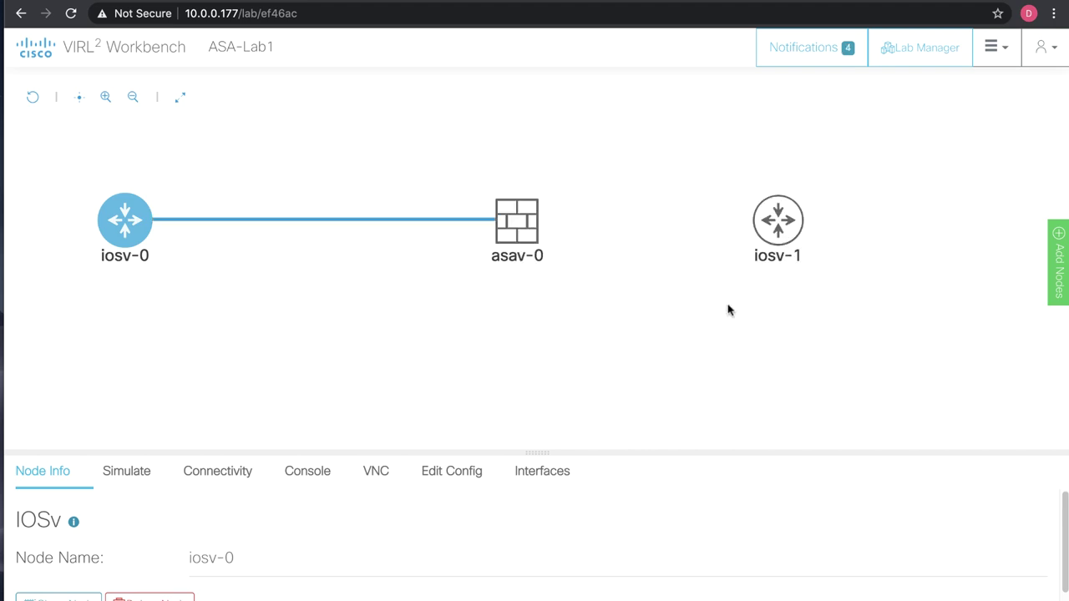
Link asav-0's GigE0/1 to iosv-1, then nudge asav-0 slightly left.
{"action": "left_click", "coordinate": [528, 221]}
{"action": "mouse_move", "coordinate": [516, 193]}
{"action": "left_click", "coordinate": [521, 171]}
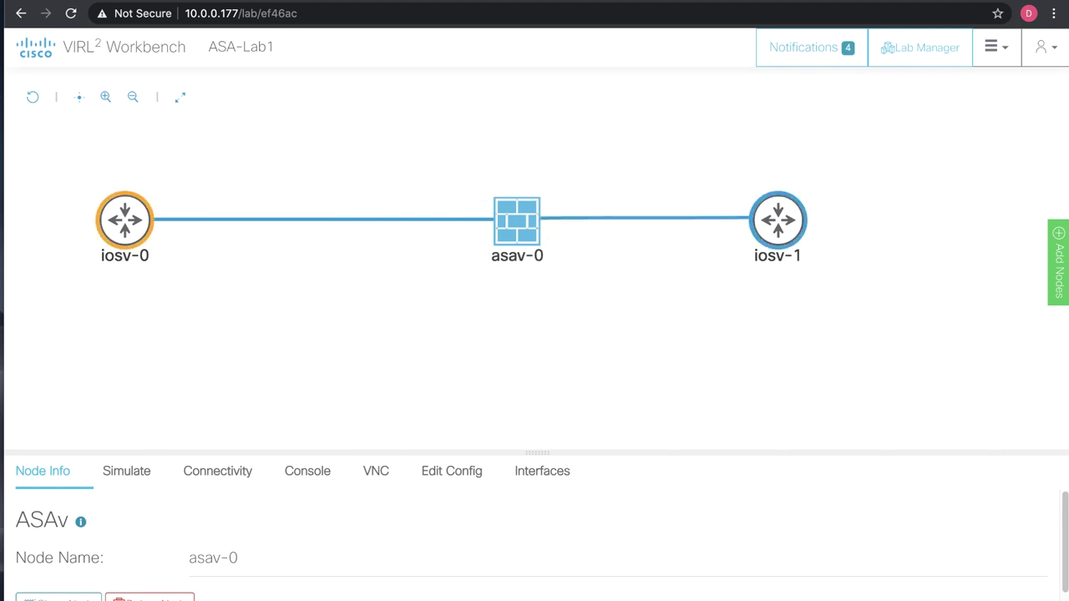
{"action": "left_click", "coordinate": [778, 220]}
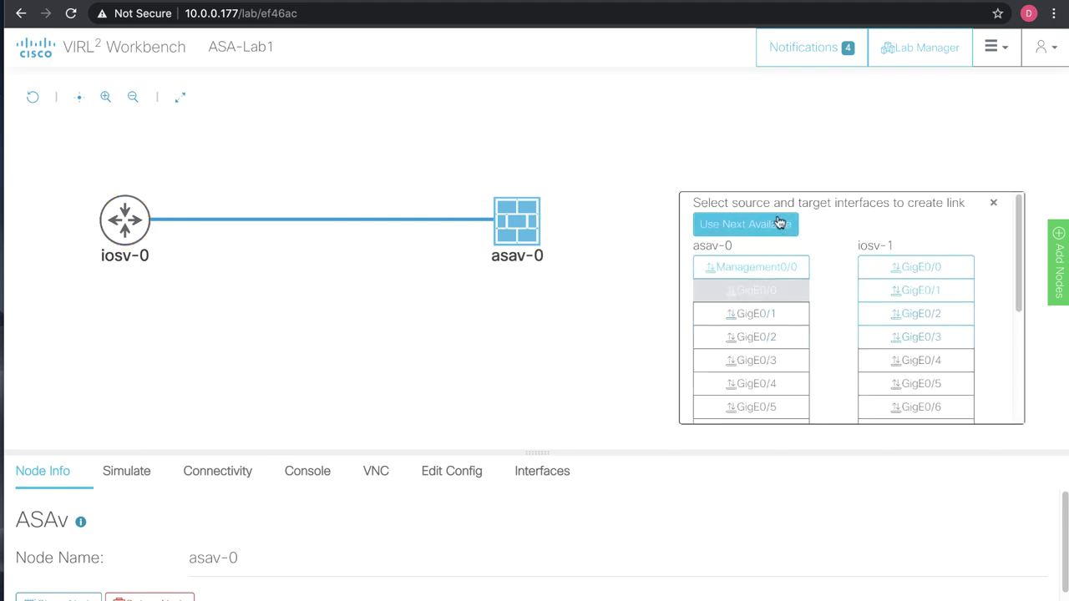
{"action": "left_click", "coordinate": [807, 323]}
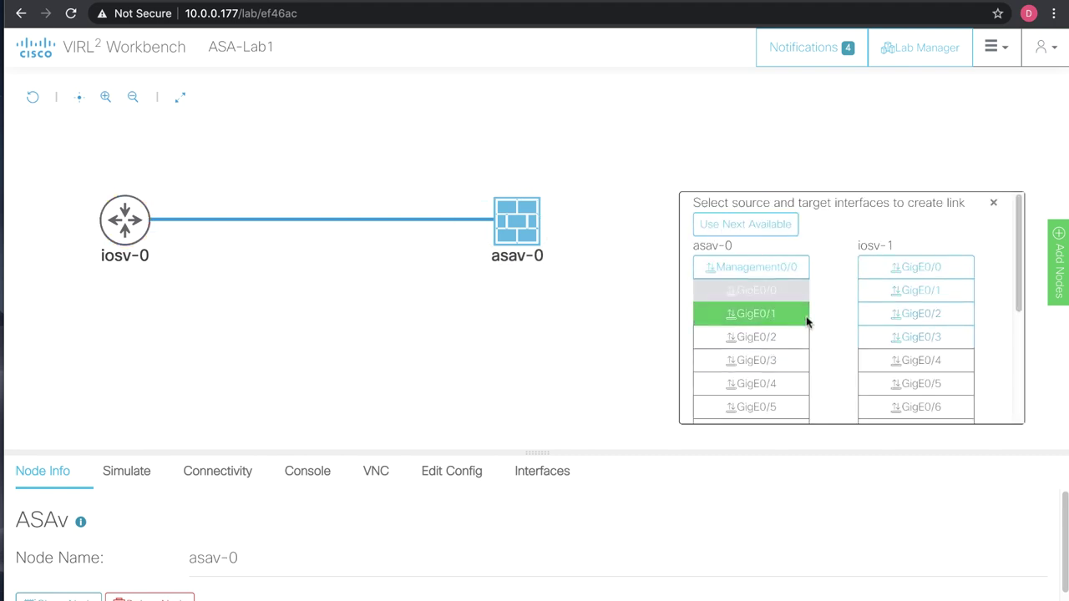
{"action": "left_click", "coordinate": [907, 267]}
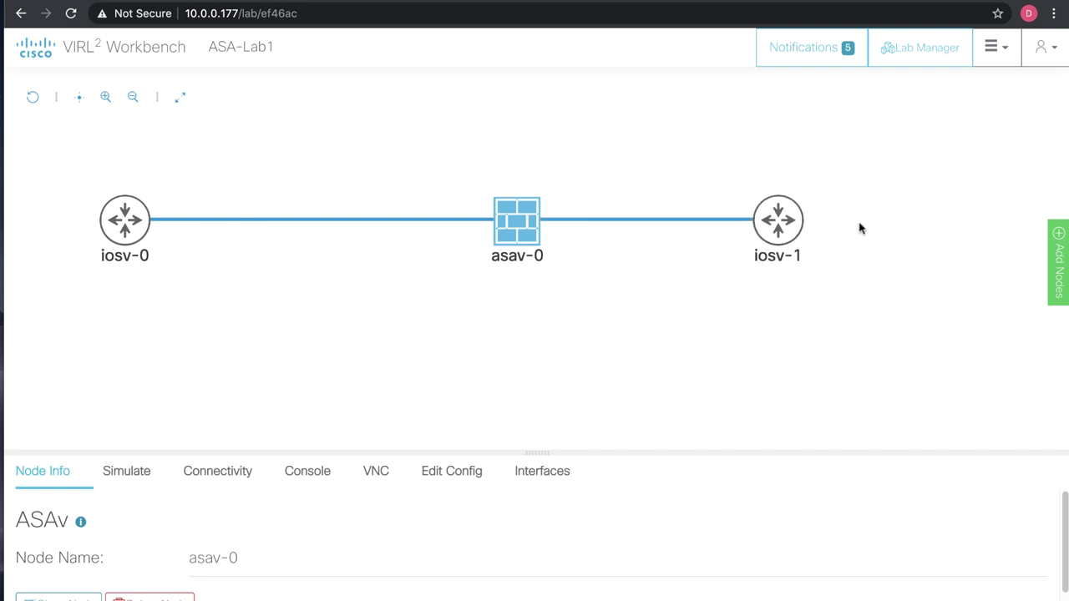
{"action": "left_click", "coordinate": [518, 234]}
{"action": "left_click_drag", "start_coordinate": [520, 236], "coordinate": [455, 221]}
{"action": "mouse_move", "coordinate": [111, 213]}
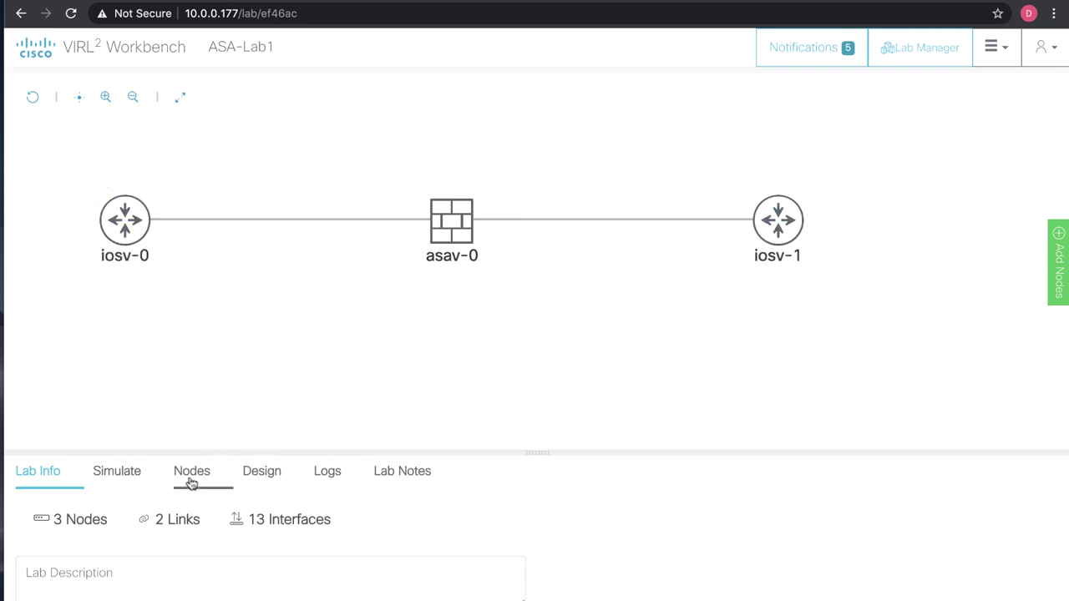
Start all ASA-Lab1 nodes and show the Nodes table with their states and CPU.
{"action": "left_click", "coordinate": [130, 477]}
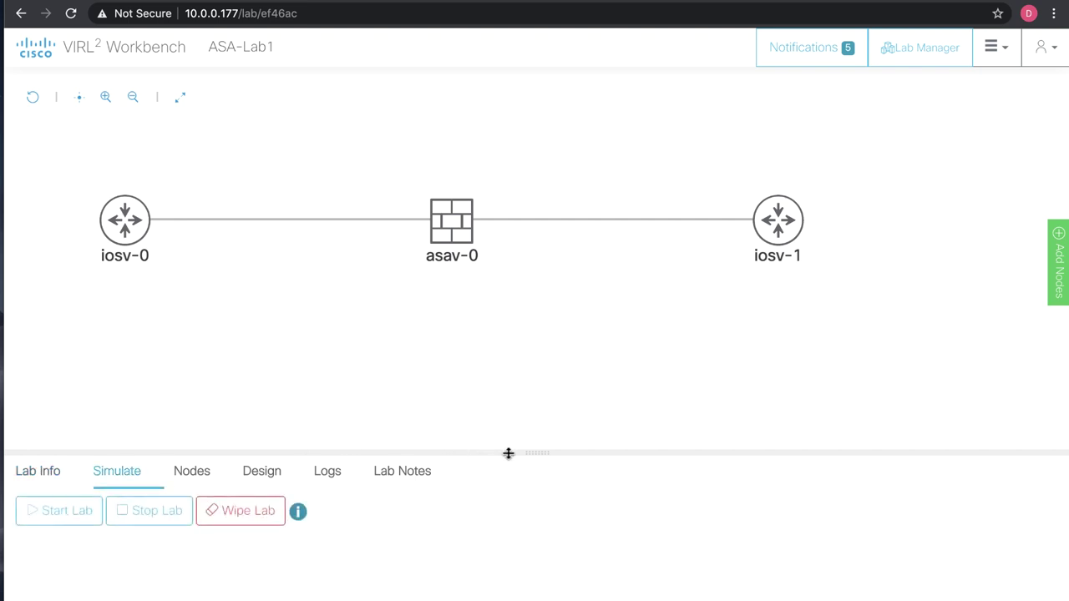
{"action": "left_click_drag", "start_coordinate": [532, 452], "coordinate": [534, 298]}
{"action": "left_click", "coordinate": [36, 362]}
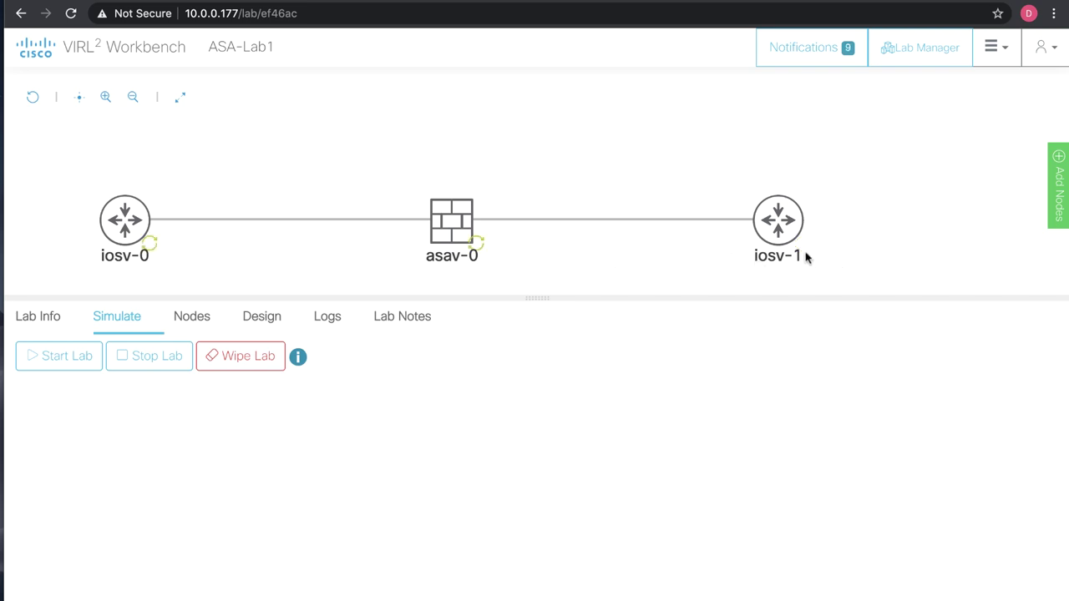
{"action": "left_click", "coordinate": [206, 317]}
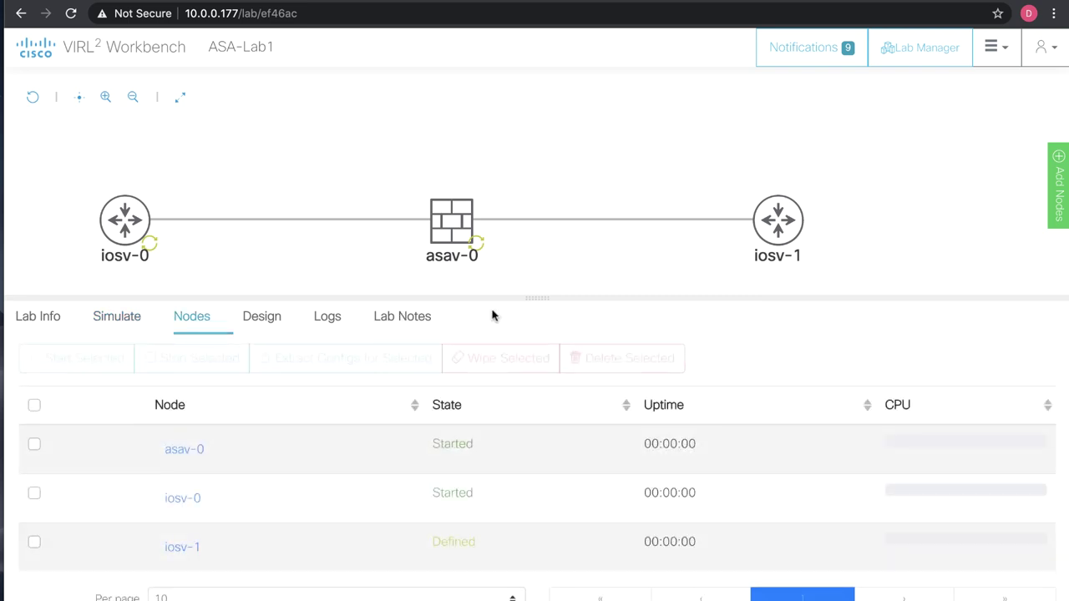
{"action": "left_click_drag", "start_coordinate": [528, 295], "coordinate": [537, 247]}
{"action": "left_click_drag", "start_coordinate": [497, 152], "coordinate": [477, 112]}
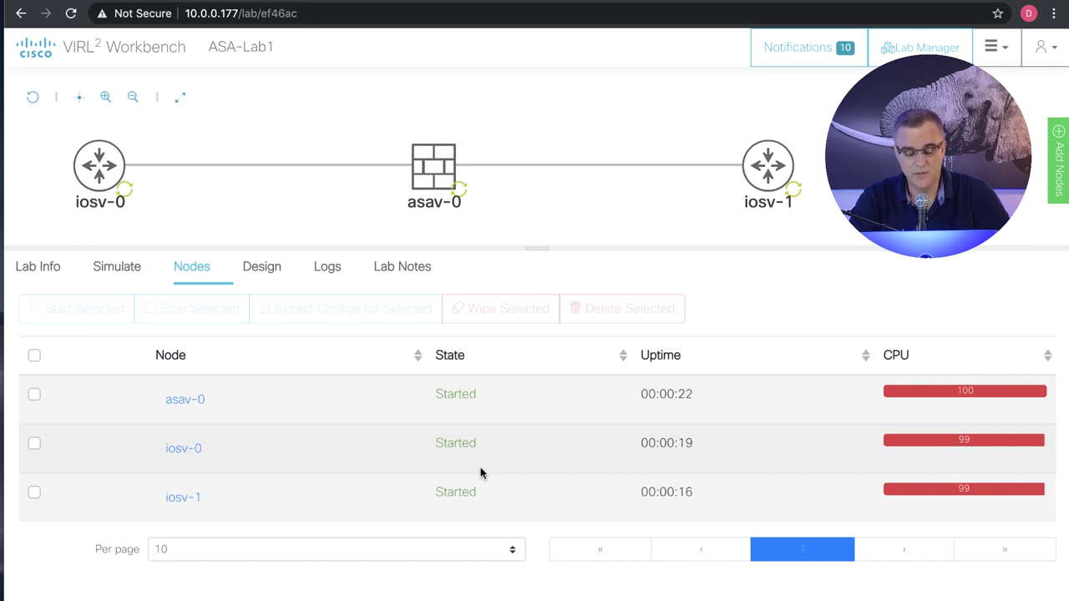
Open asav-0's console with auto-width columns, then select iosv-0.
{"action": "left_click", "coordinate": [444, 166]}
{"action": "left_click", "coordinate": [480, 149]}
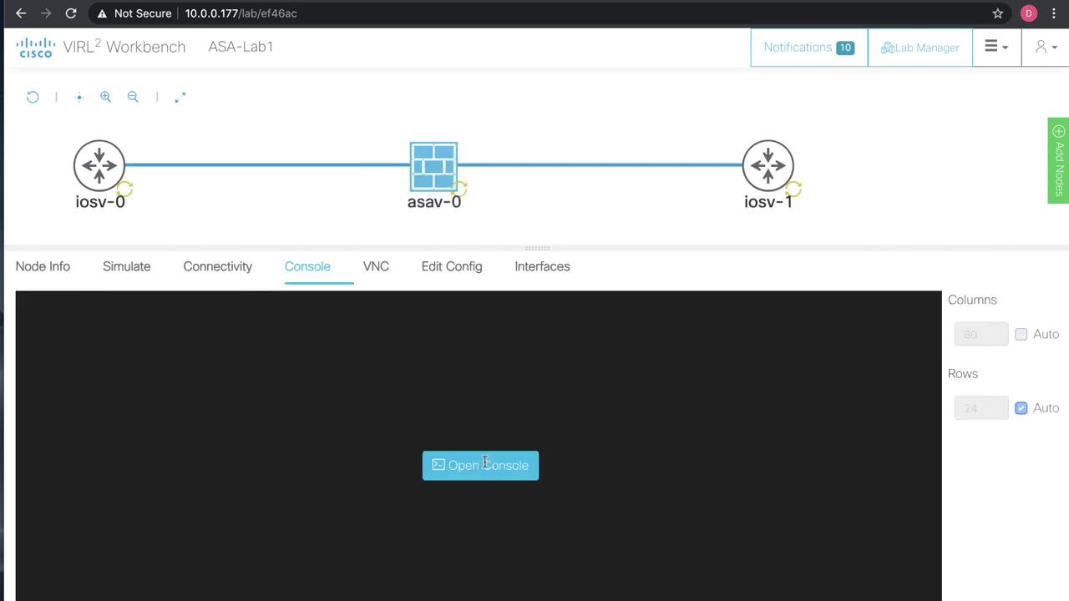
{"action": "left_click", "coordinate": [486, 468]}
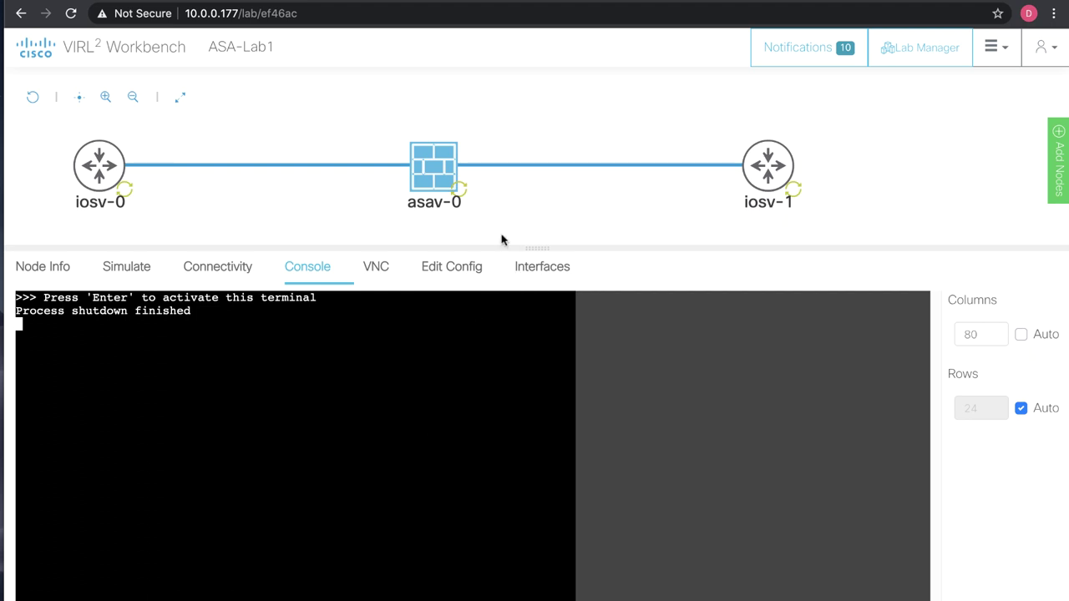
{"action": "left_click_drag", "start_coordinate": [529, 243], "coordinate": [533, 219]}
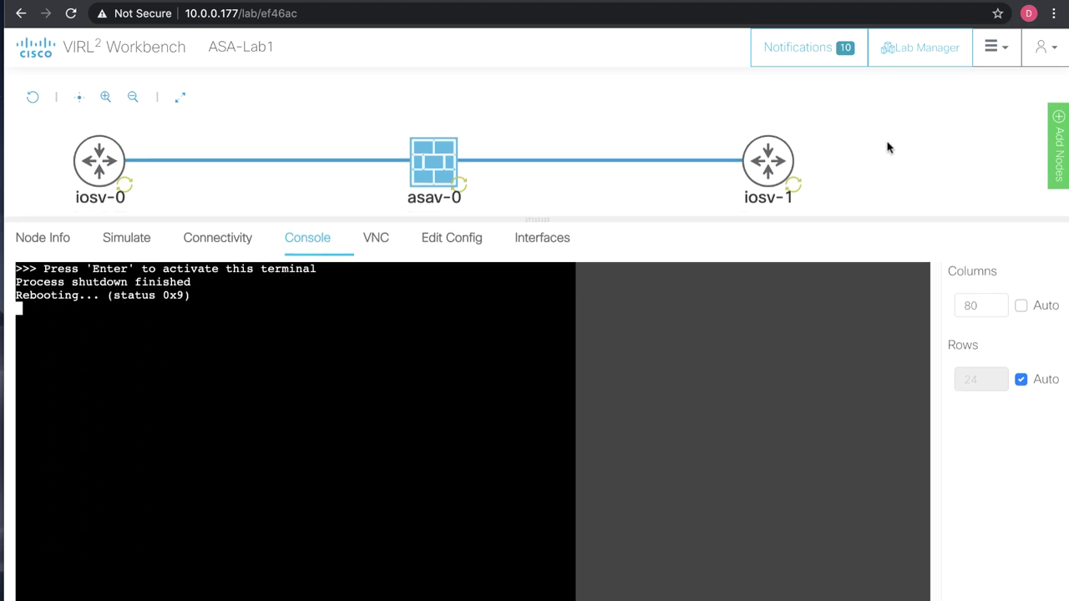
{"action": "left_click", "coordinate": [1022, 307]}
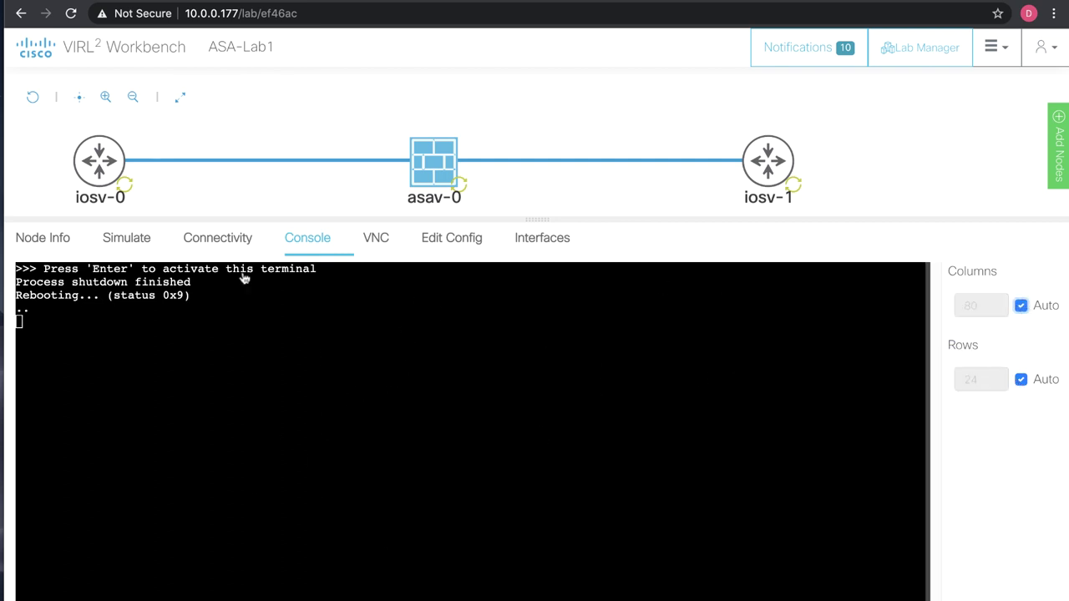
{"action": "left_click", "coordinate": [91, 167]}
Open the consoles of iosv-0 and iosv-1.
{"action": "left_click", "coordinate": [101, 164]}
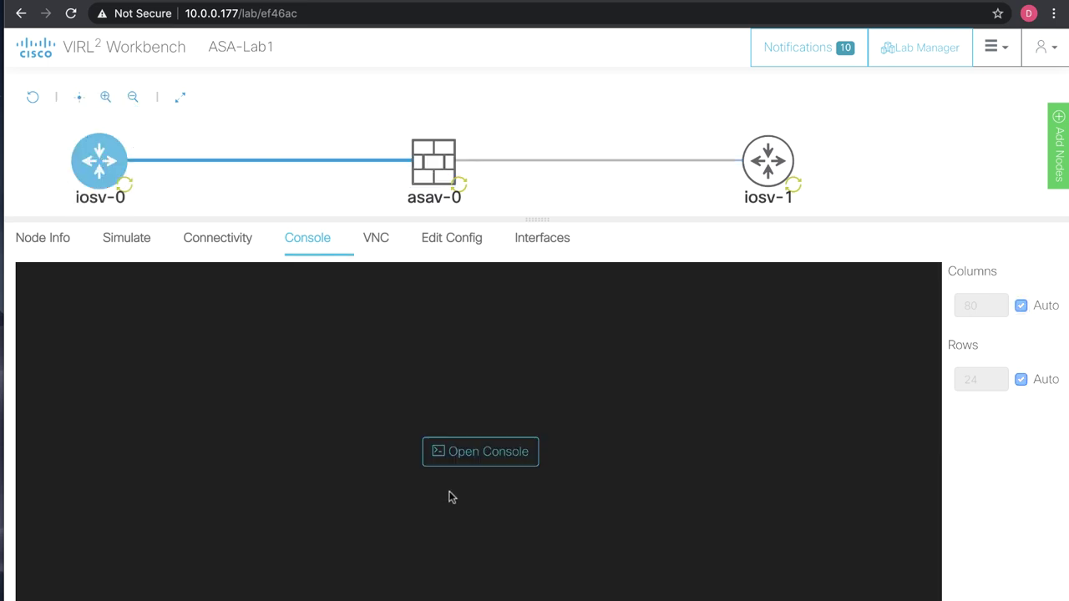
{"action": "left_click", "coordinate": [485, 458]}
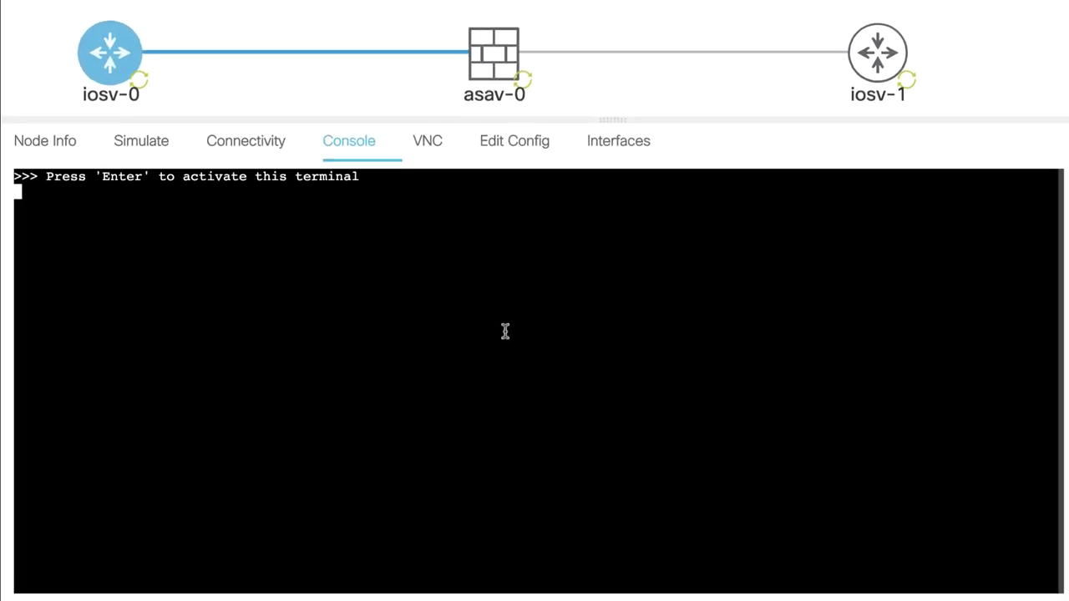
{"action": "left_click", "coordinate": [887, 47]}
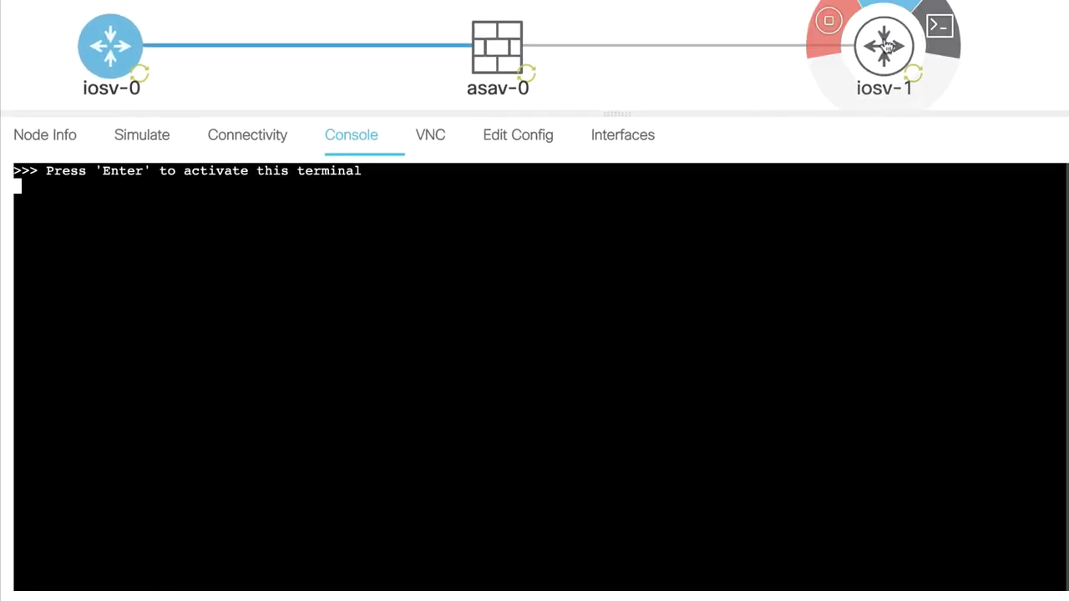
{"action": "left_click", "coordinate": [886, 47]}
{"action": "left_click", "coordinate": [547, 383]}
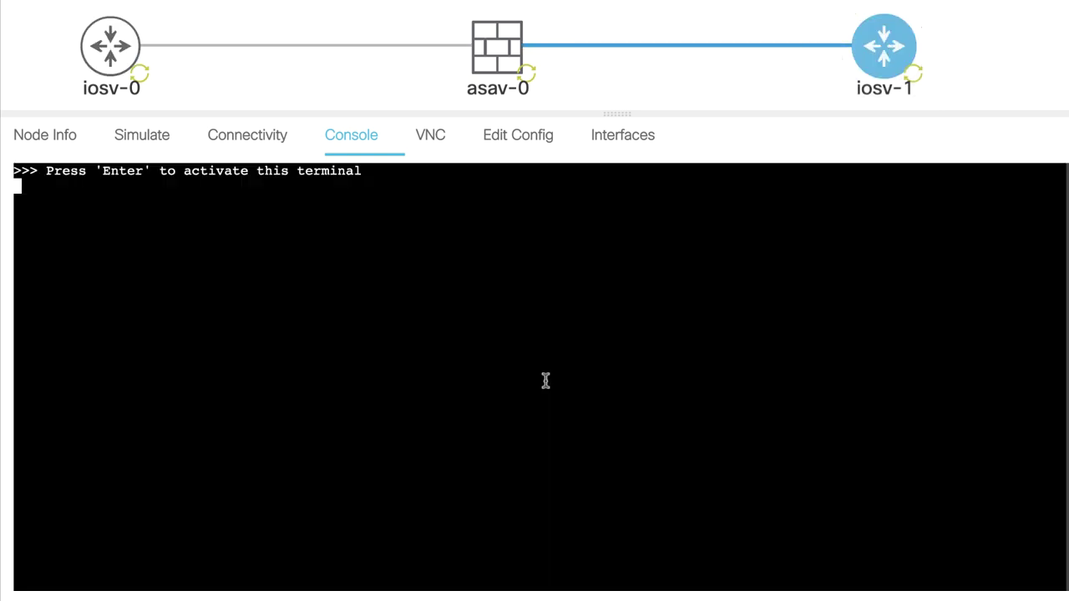
Return to asav-0's console, highlight the Platform ASAv boot lines, and show its connectivity.
{"action": "left_click", "coordinate": [491, 61]}
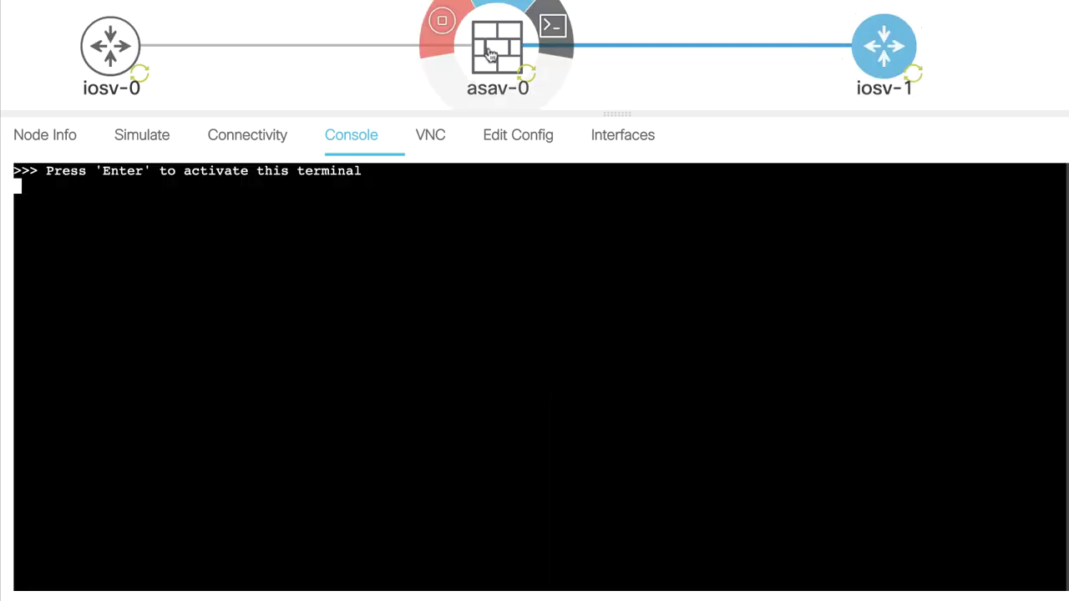
{"action": "left_click", "coordinate": [491, 54]}
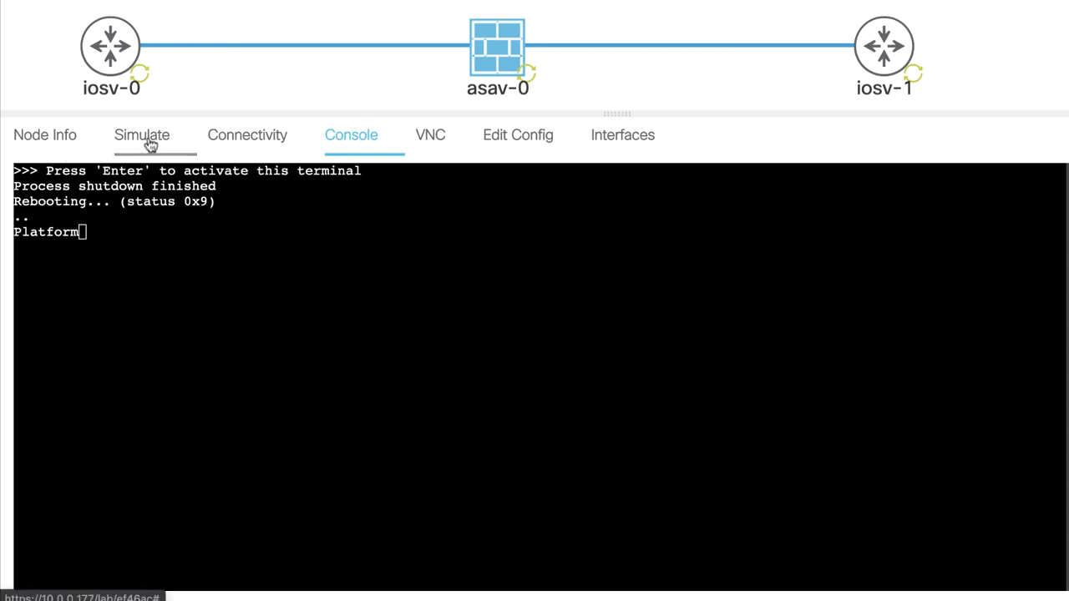
{"action": "left_click", "coordinate": [55, 234]}
{"action": "left_click_drag", "start_coordinate": [20, 237], "coordinate": [452, 244]}
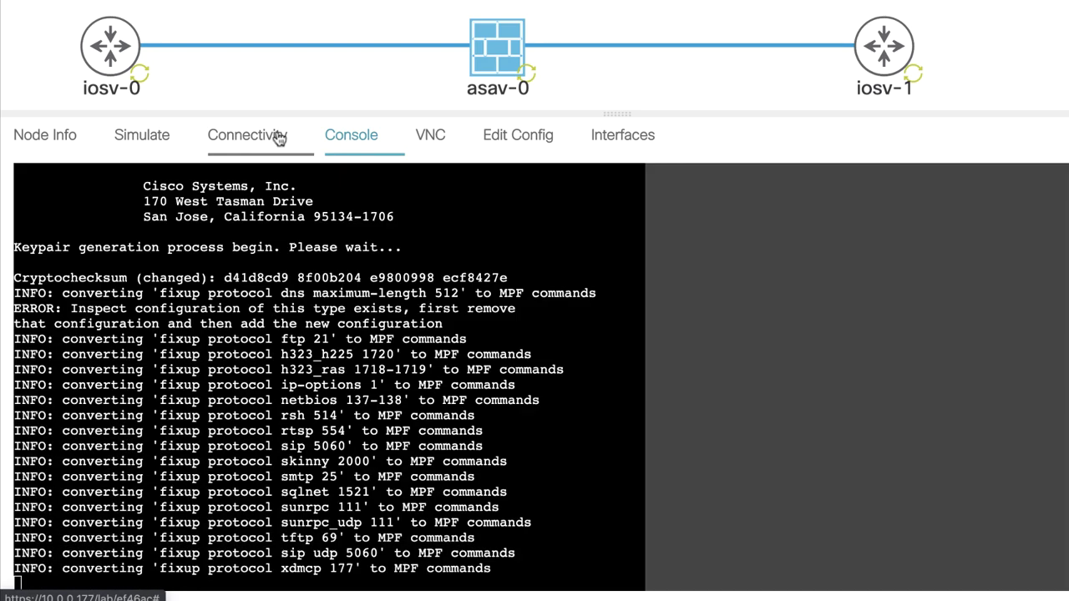
{"action": "left_click", "coordinate": [271, 133]}
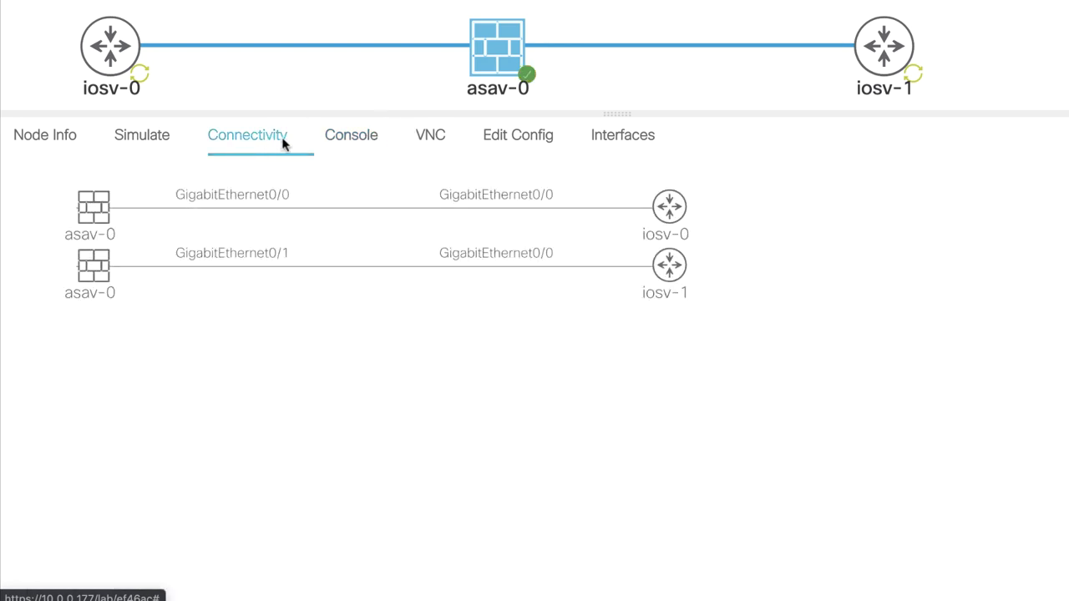
On asav-0's console, run enable and set the enable password, entering it twice.
{"action": "left_click", "coordinate": [362, 139]}
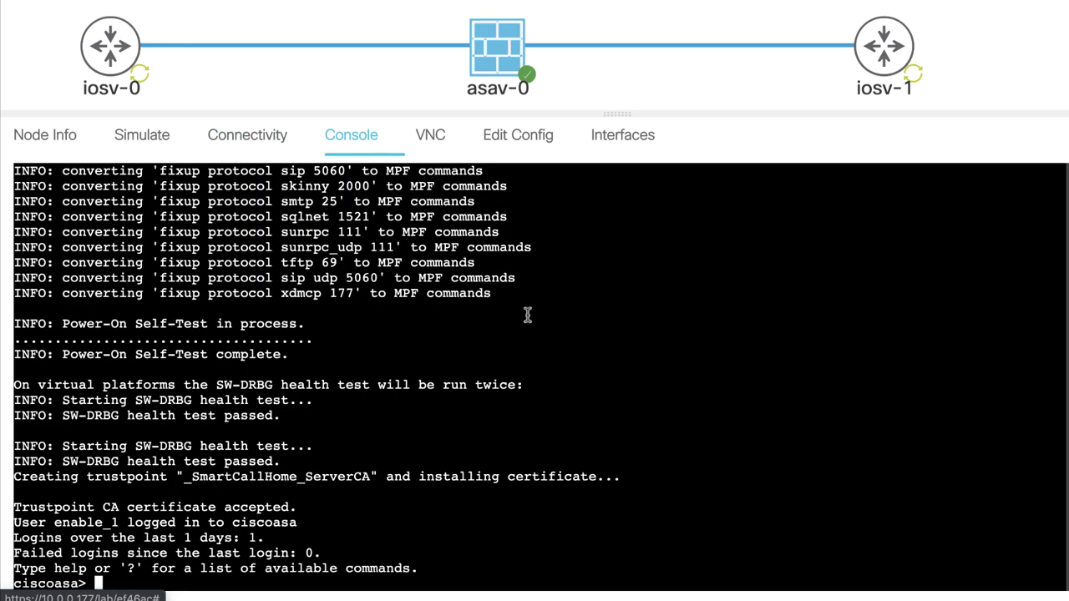
{"action": "key", "text": "Return"}
{"action": "key", "text": "Return"}
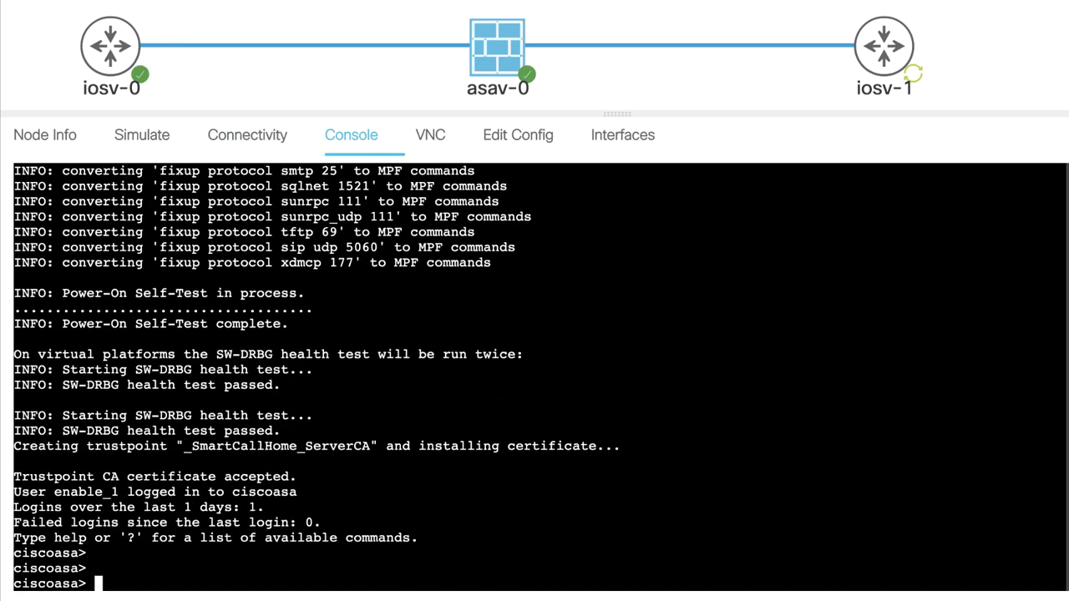
{"action": "type", "text": "en"}
{"action": "key", "text": "Return"}
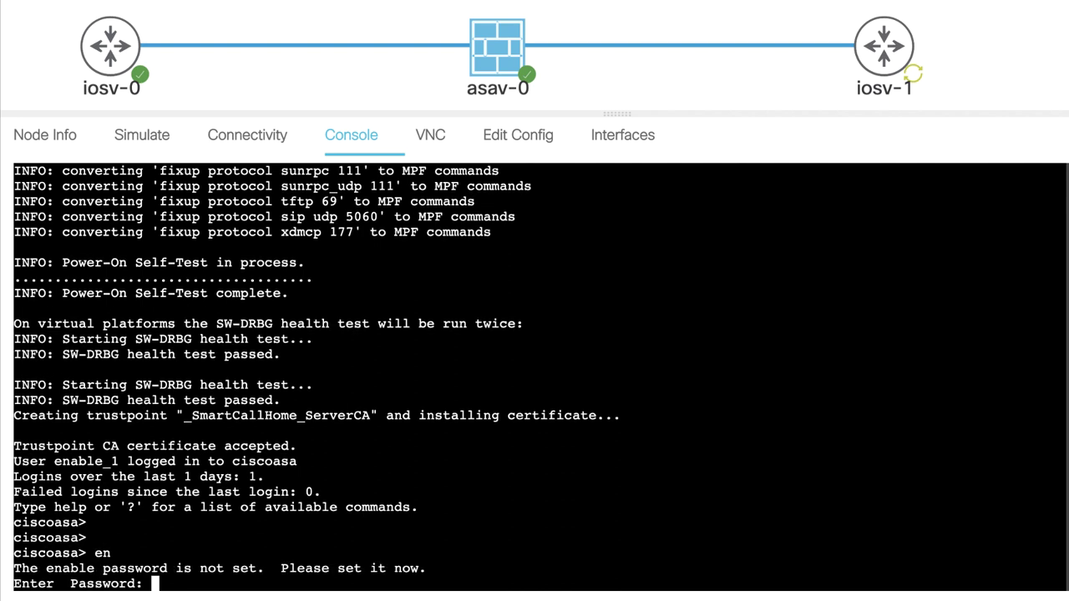
{"action": "key", "text": "Return"}
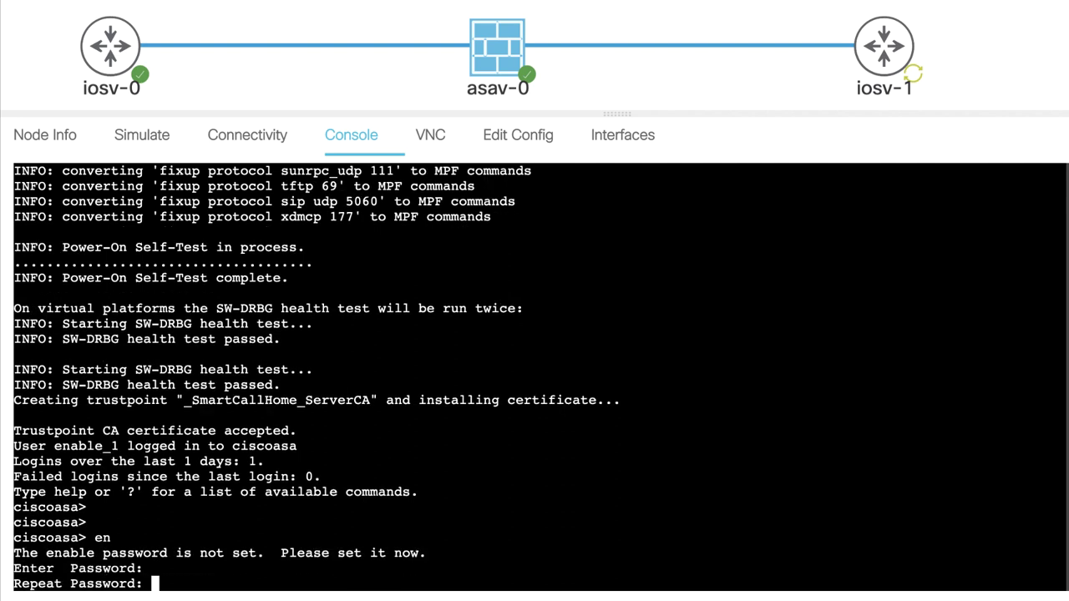
{"action": "type", "text": "cisco"}
{"action": "key", "text": "Return"}
{"action": "type", "text": "cisco"}
{"action": "key", "text": "Return"}
{"action": "type", "text": "cisco"}
{"action": "key", "text": "Return"}
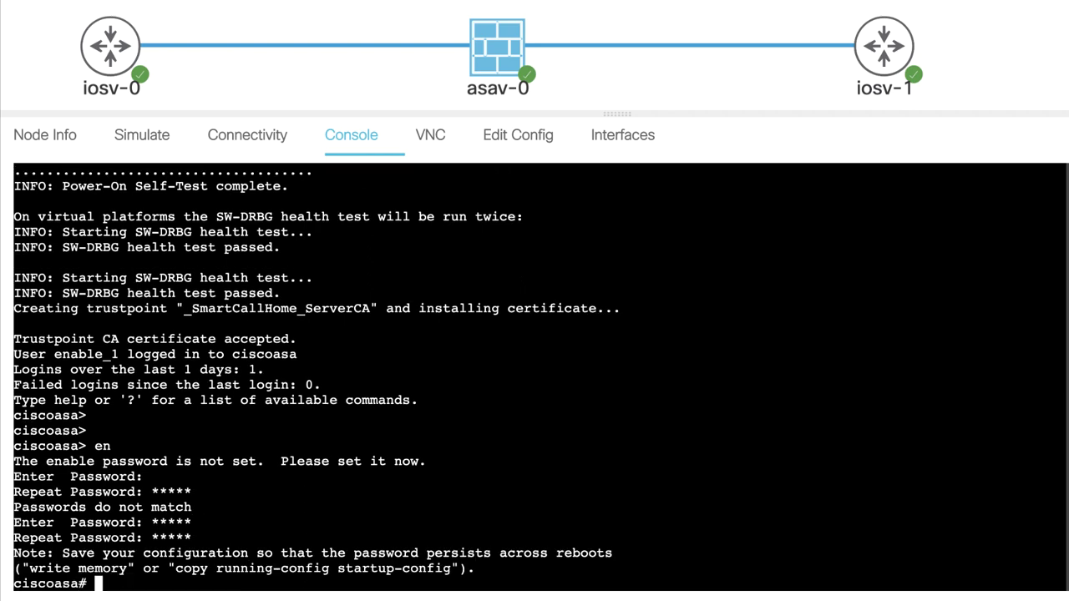
{"action": "key", "text": "Return"}
{"action": "key", "text": "Return"}
{"action": "key", "text": "Return"}
{"action": "key", "text": "Return"}
{"action": "key", "text": "Return"}
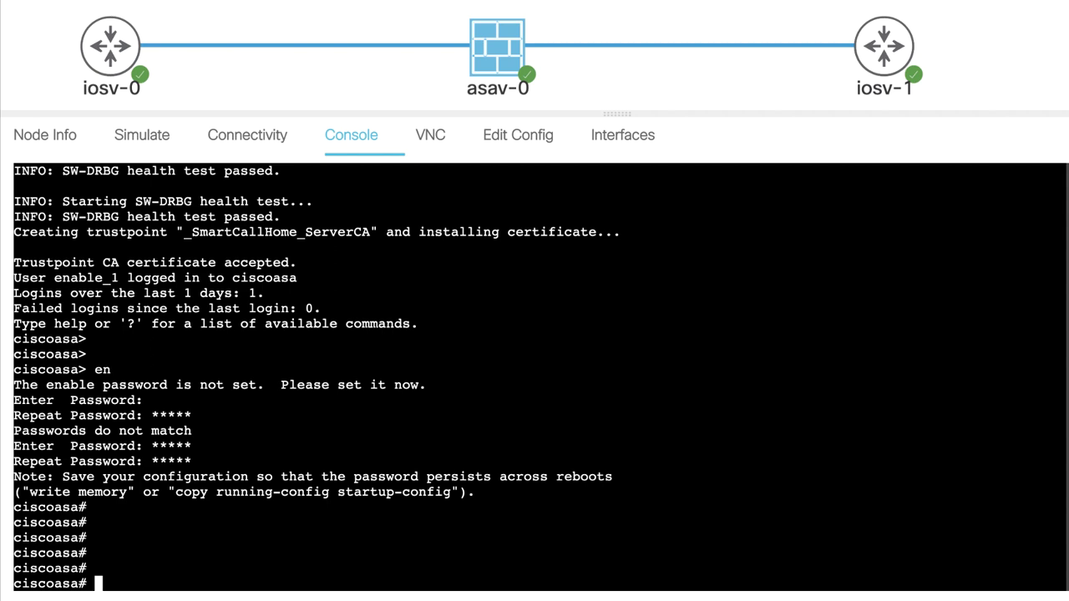
Run show interface summary and page through the output.
{"action": "type", "text": "sh int"}
{"action": "key", "text": "Tab"}
{"action": "type", "text": "?"}
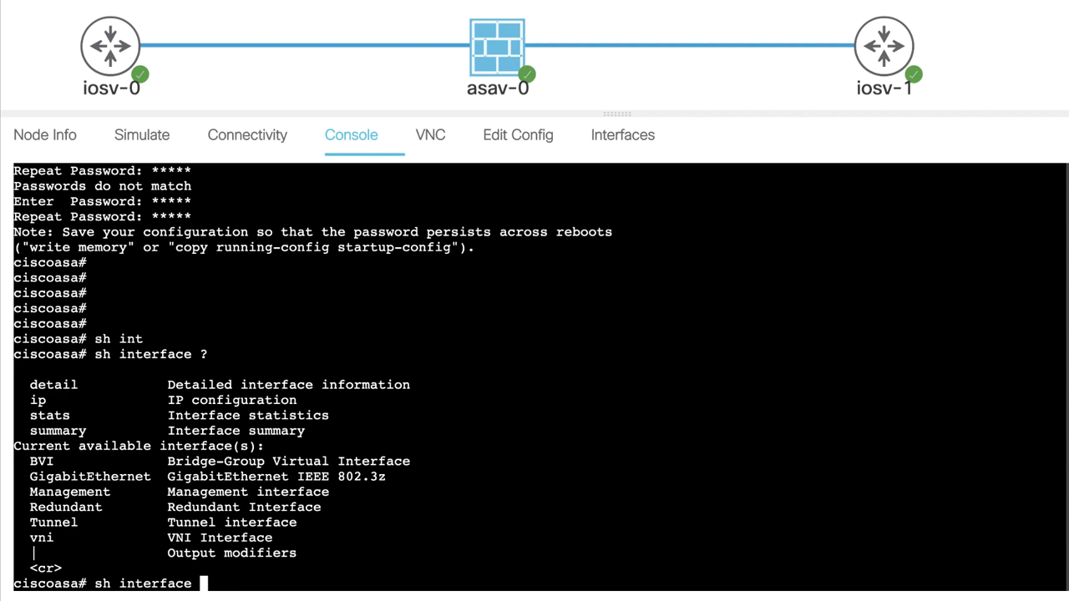
{"action": "type", "text": "su"}
{"action": "key", "text": "Tab"}
{"action": "key", "text": "Return"}
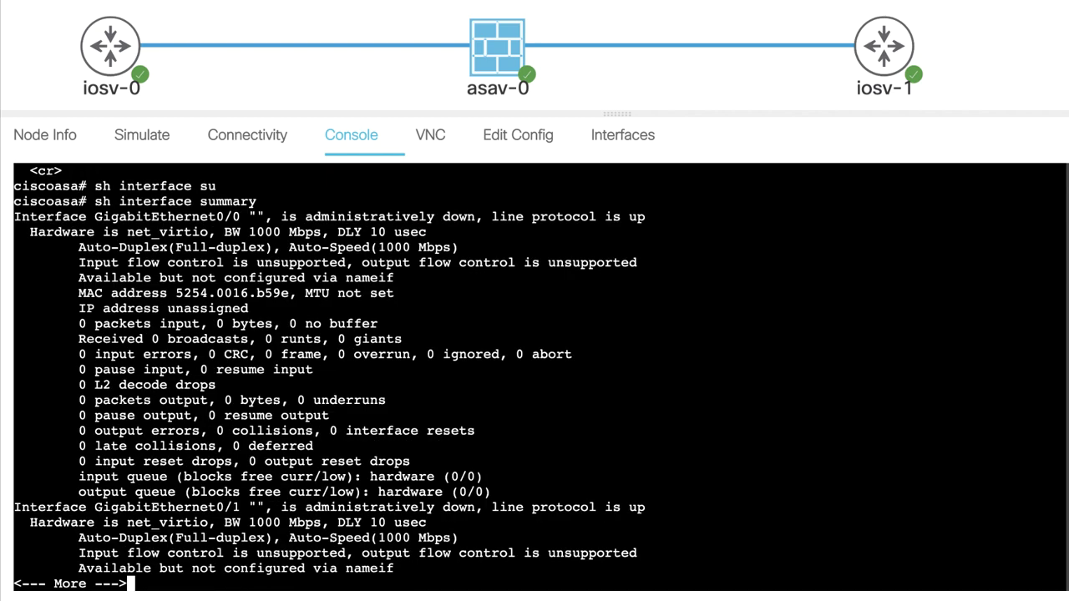
{"action": "key", "text": "space"}
{"action": "key", "text": "space"}
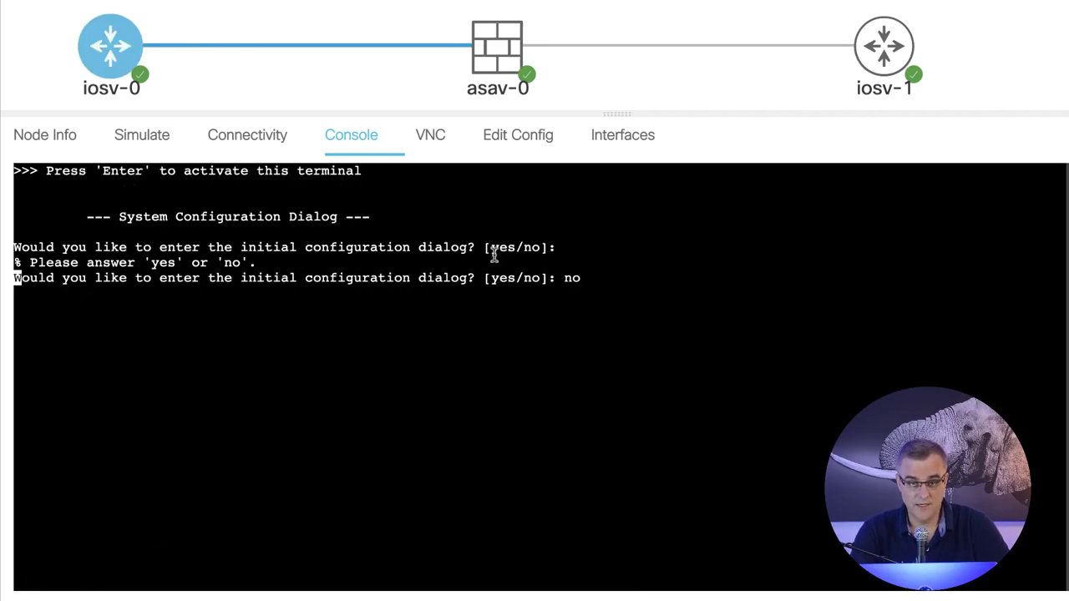
On iosv-1's console, answer no to the initial configuration dialog.
{"action": "mouse_move", "coordinate": [489, 65]}
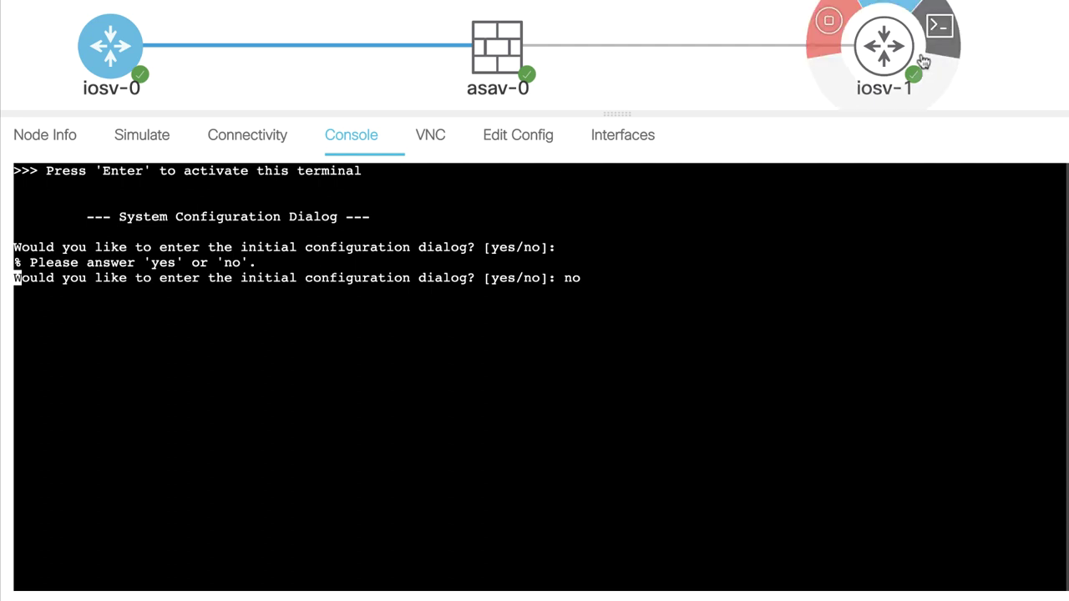
{"action": "left_click", "coordinate": [876, 52]}
{"action": "left_click", "coordinate": [608, 263]}
{"action": "type", "text": "no"}
{"action": "key", "text": "Return"}
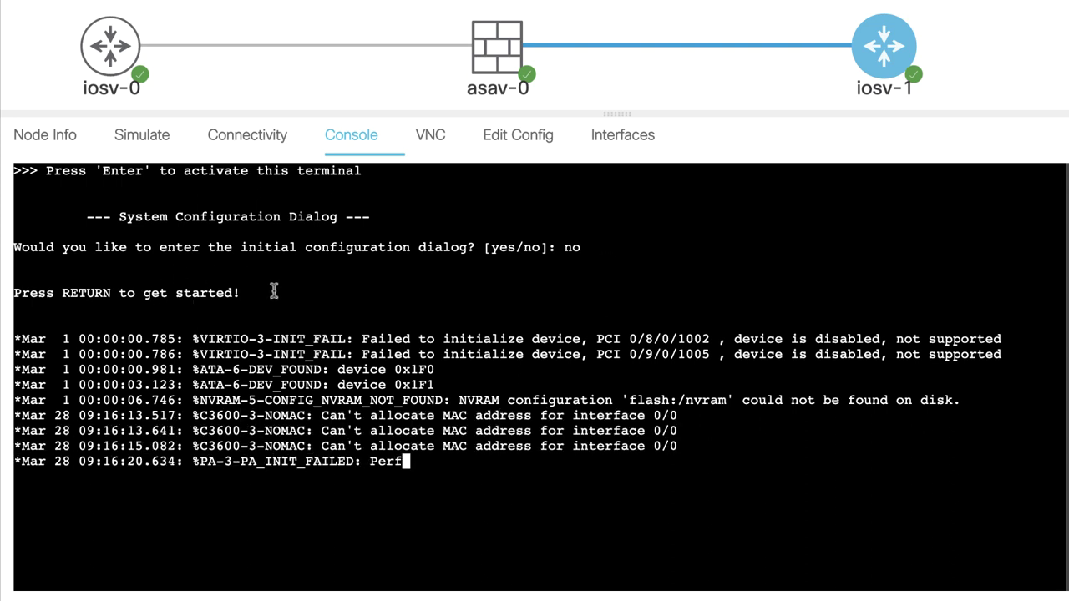
Highlight the 'Press RETURN to get started!' line, then search the system for 'chrom'.
{"action": "left_click_drag", "start_coordinate": [277, 292], "coordinate": [12, 293]}
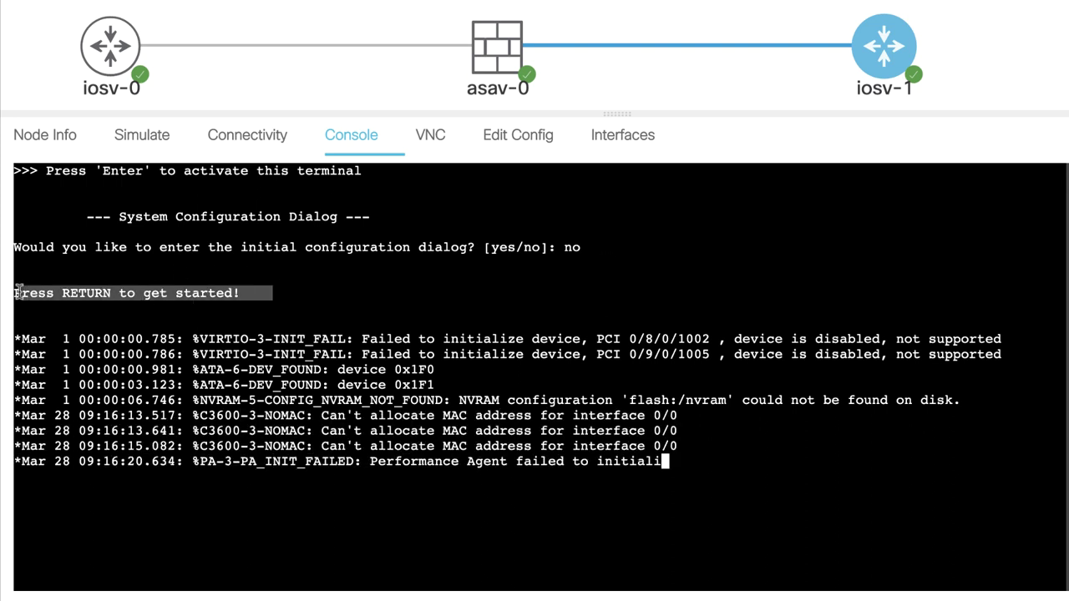
{"action": "left_click", "coordinate": [404, 293]}
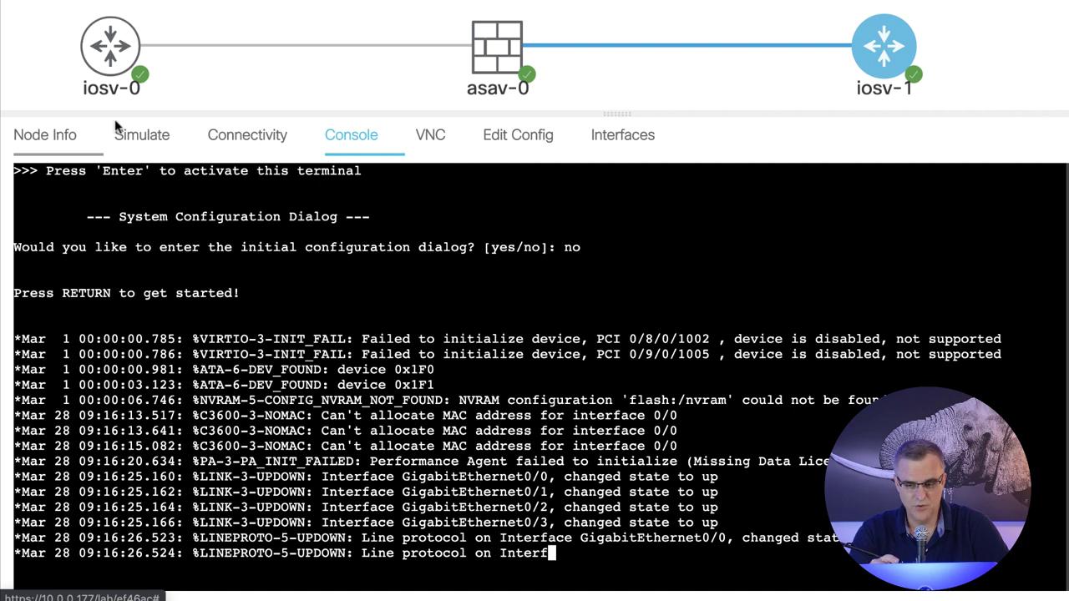
{"action": "key", "text": "super+space"}
{"action": "type", "text": "chrom"}
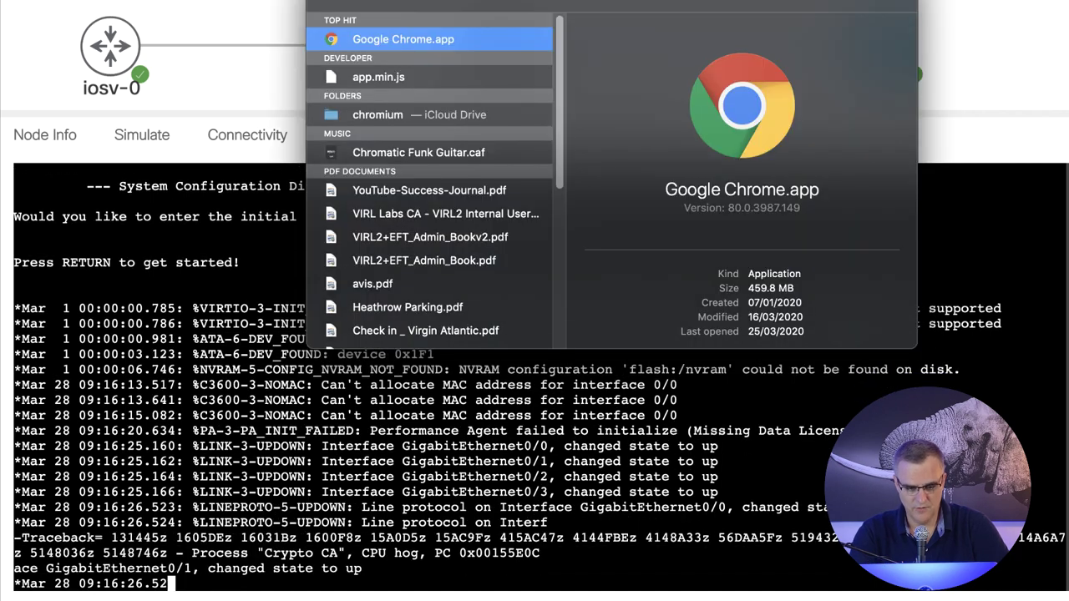
{"action": "key", "text": "BackSpace"}
{"action": "key", "text": "BackSpace"}
{"action": "key", "text": "BackSpace"}
{"action": "key", "text": "BackSpace"}
{"action": "key", "text": "BackSpace"}
{"action": "type", "text": "mon"}
{"action": "key", "text": "Return"}
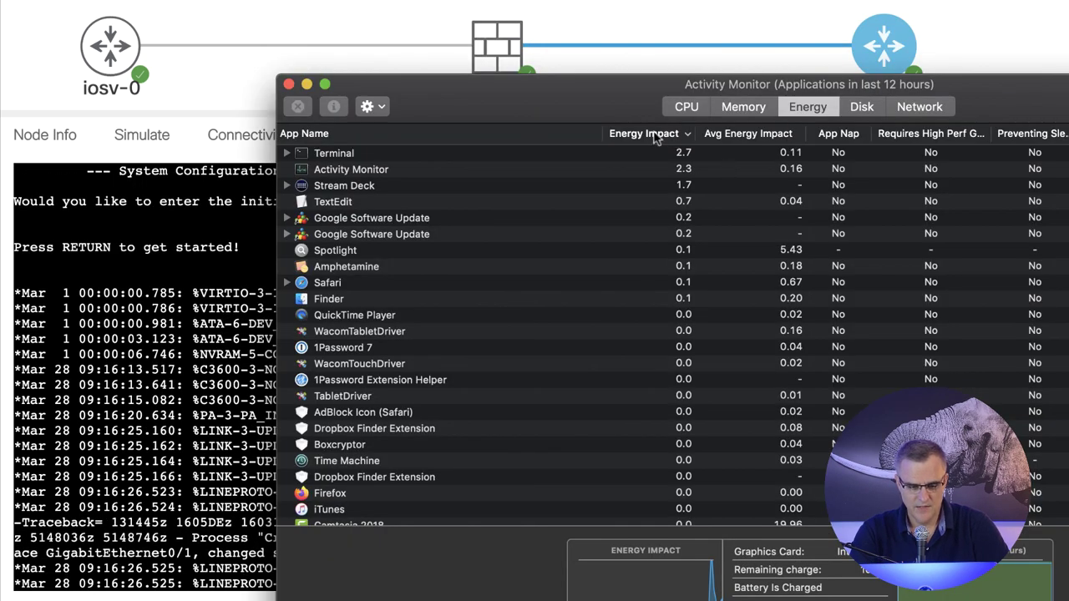
{"action": "left_click_drag", "start_coordinate": [518, 107], "coordinate": [337, 4]}
{"action": "left_click", "coordinate": [503, 5]}
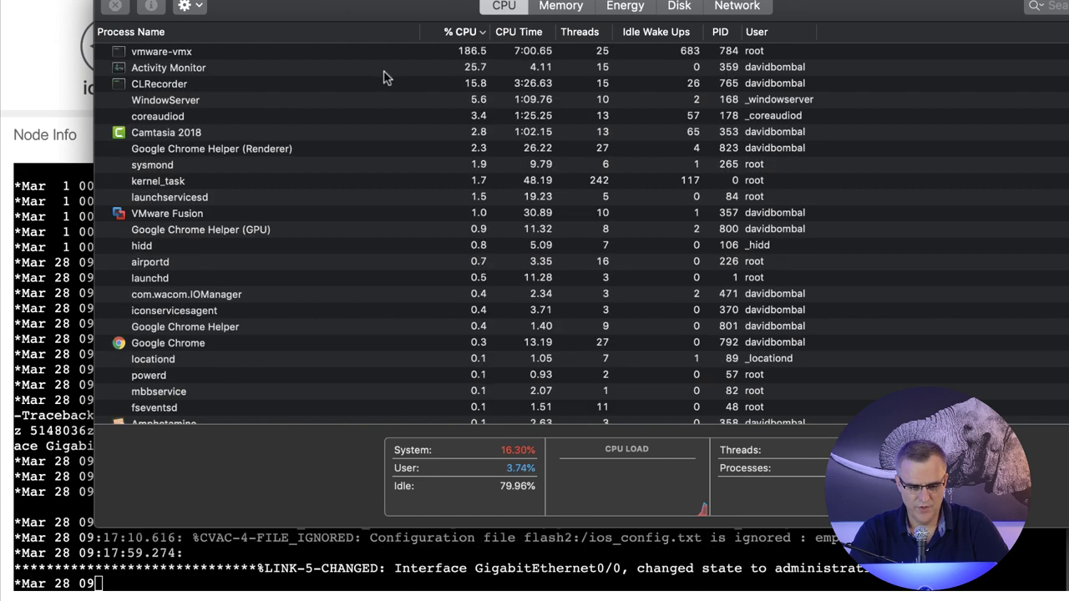
{"action": "left_click", "coordinate": [258, 55]}
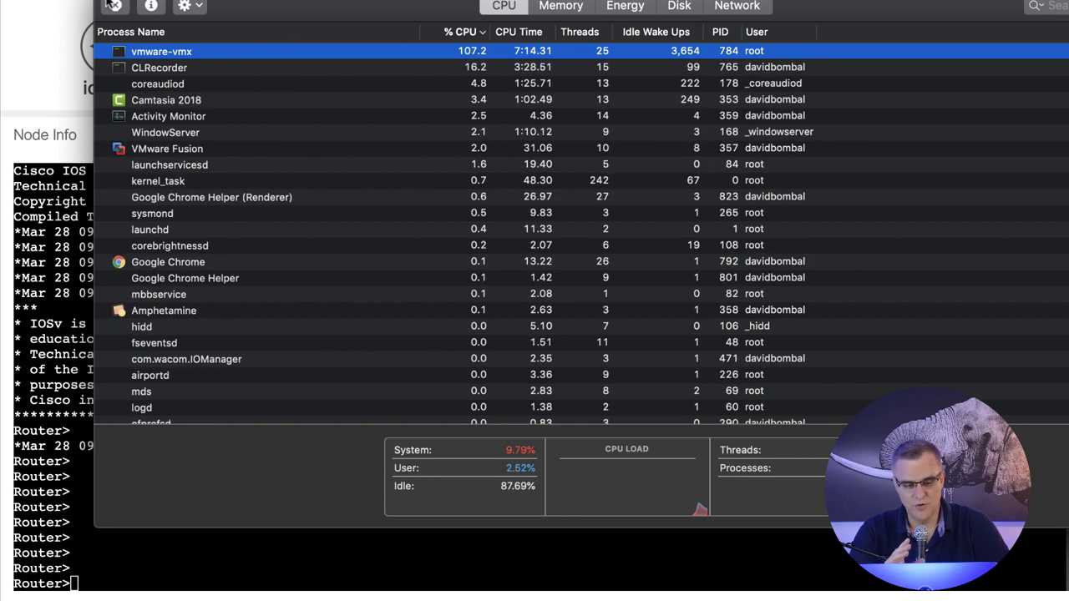
{"action": "key", "text": "super+w"}
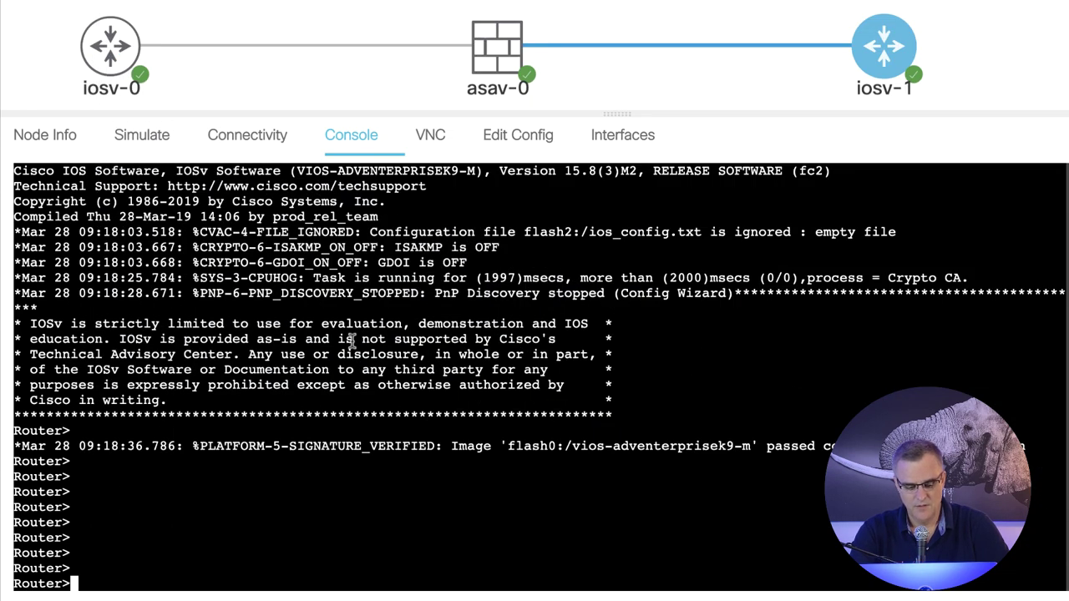
Wake iosv-1's prompt, then bring up fresh ciscoasa# prompts on asav-0's console.
{"action": "key", "text": "Return"}
{"action": "key", "text": "Return"}
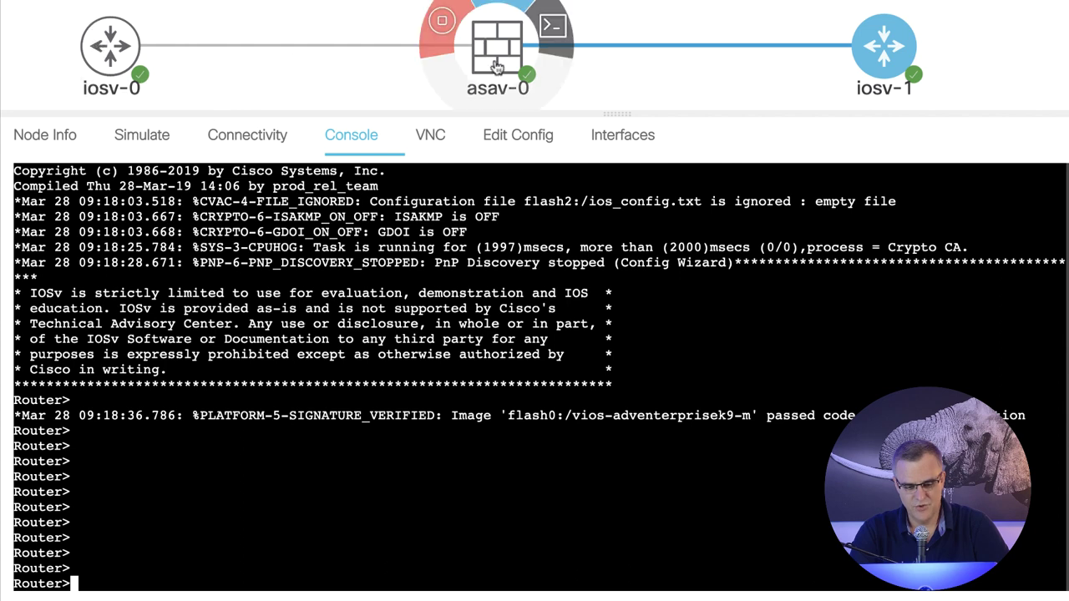
{"action": "left_click", "coordinate": [497, 67]}
{"action": "key", "text": "Return"}
{"action": "key", "text": "Return"}
{"action": "key", "text": "Return"}
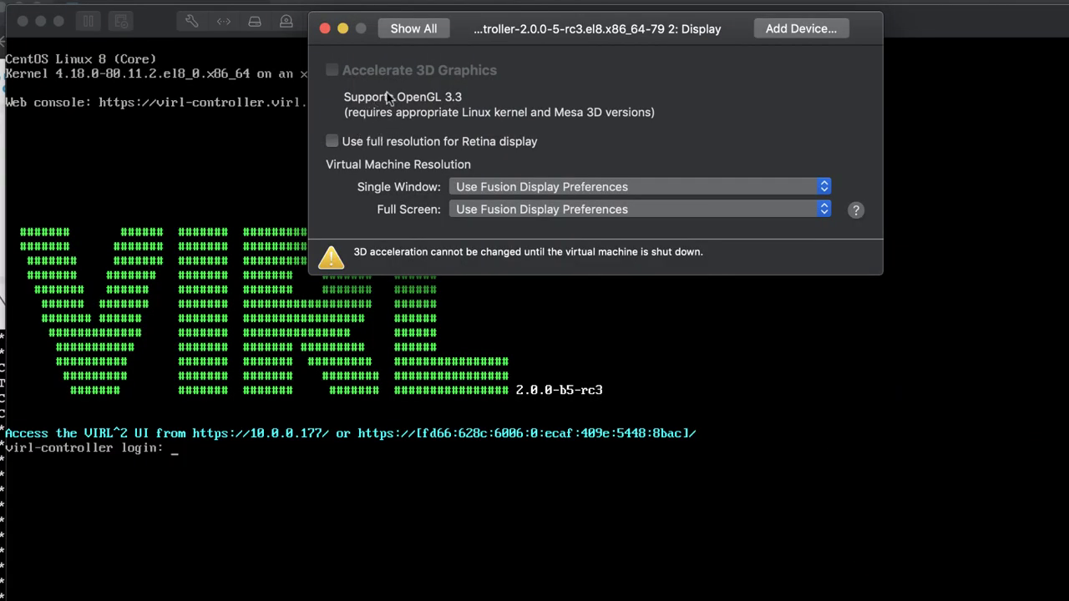
Return to the overview of all VM settings and close the VMware Fusion Settings window.
{"action": "left_click", "coordinate": [415, 29]}
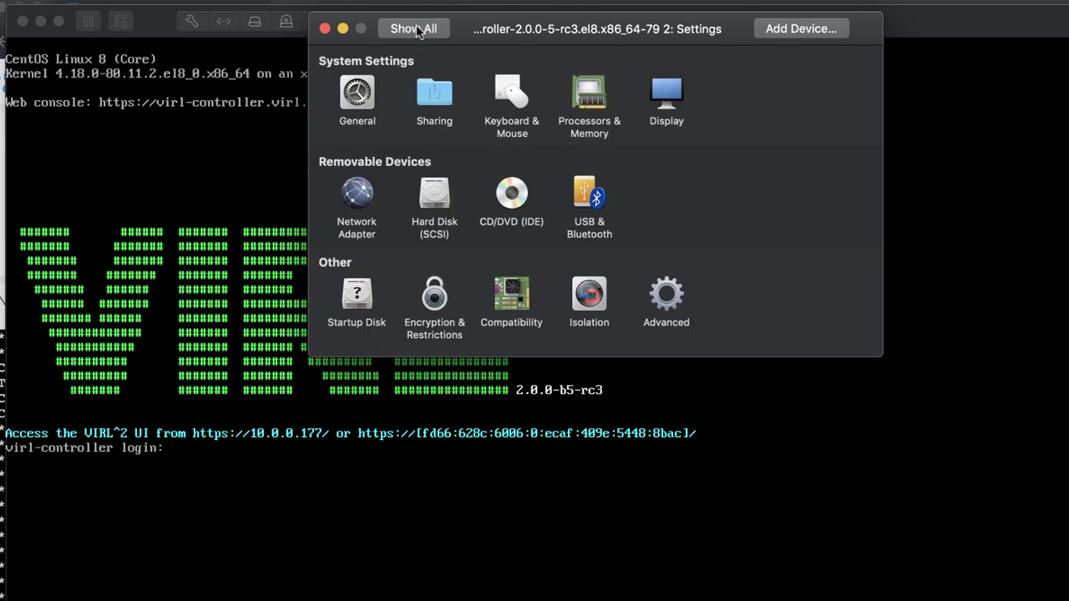
{"action": "left_click", "coordinate": [325, 29]}
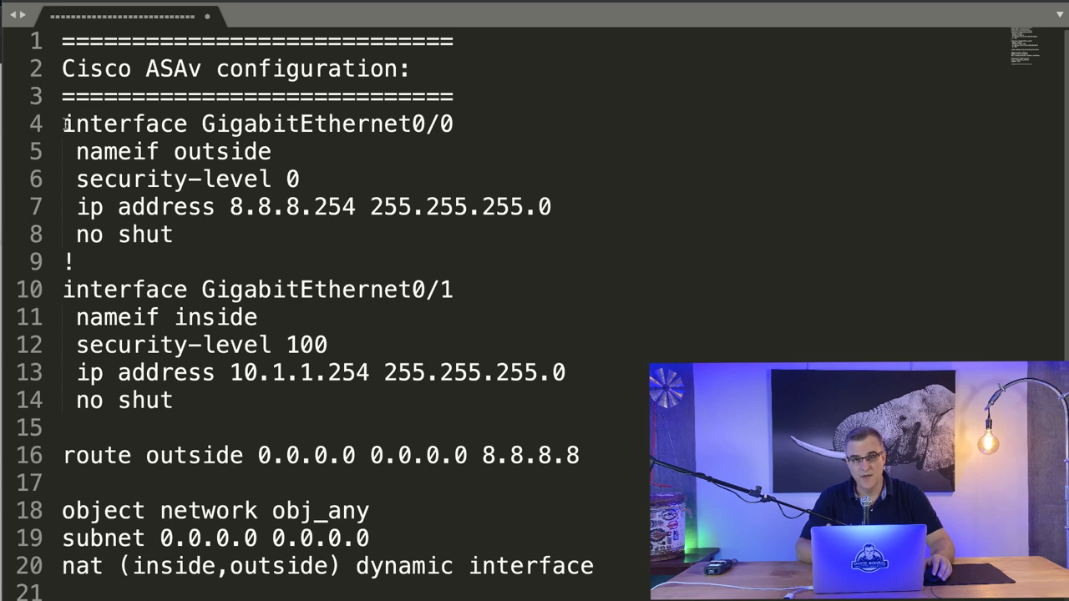
Select the ASAv outside interface block (lines 4–8), then the inside block (lines 10–14).
{"action": "left_click_drag", "start_coordinate": [65, 123], "coordinate": [255, 228]}
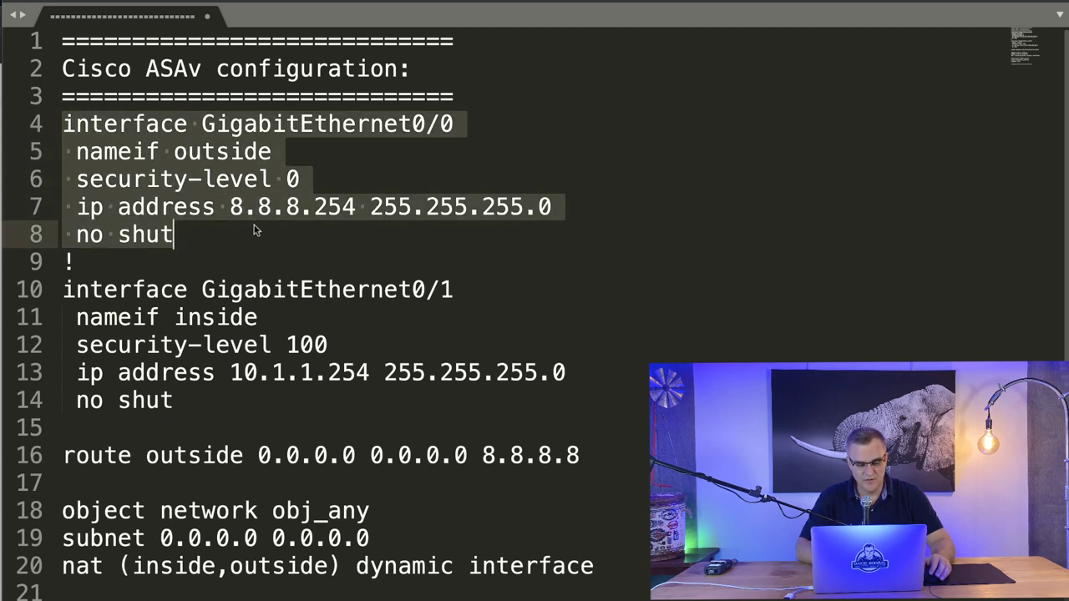
{"action": "left_click_drag", "start_coordinate": [63, 289], "coordinate": [201, 402]}
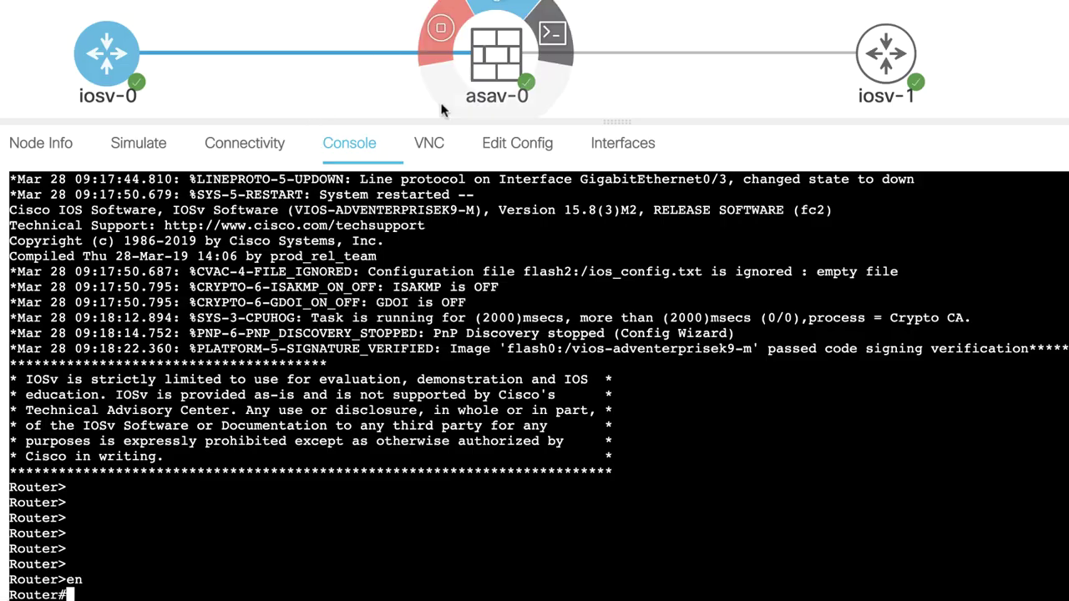
Rename the iosv-1 router to outside_R2 in its node details.
{"action": "left_click", "coordinate": [266, 150]}
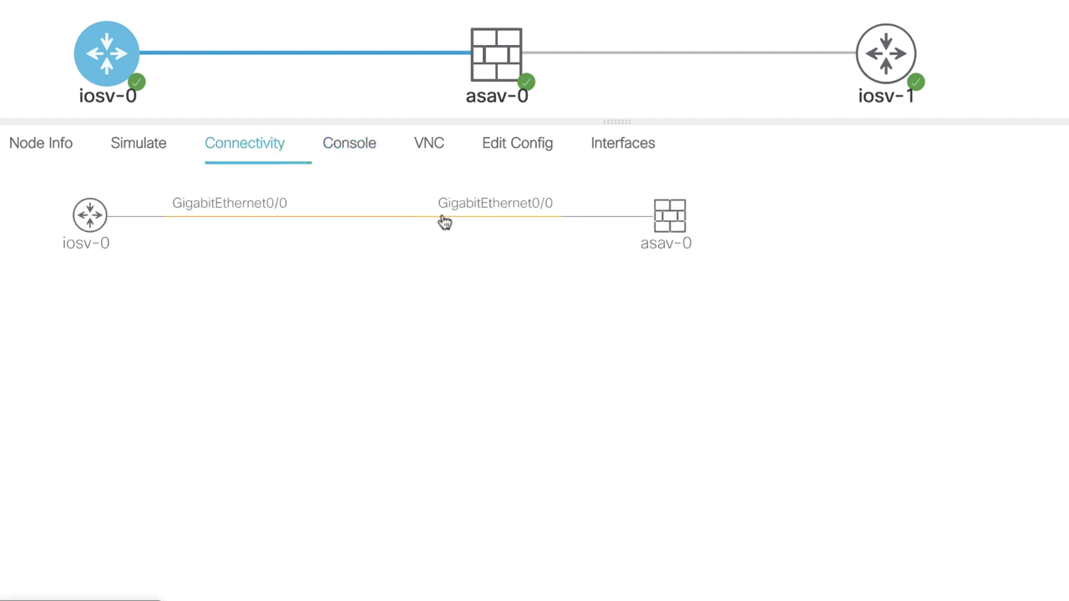
{"action": "mouse_move", "coordinate": [892, 98]}
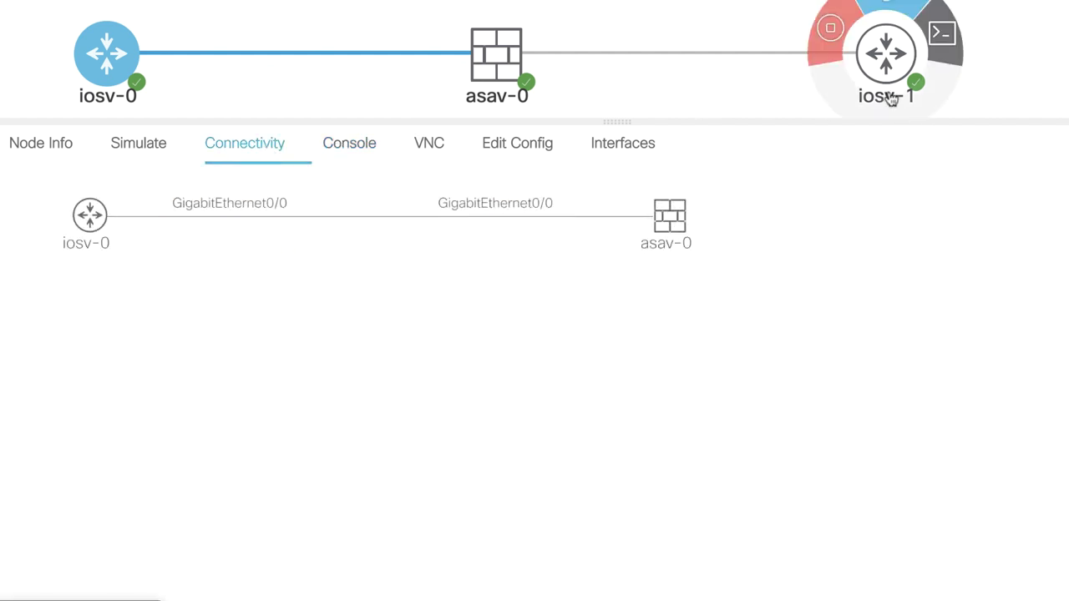
{"action": "left_click", "coordinate": [890, 52]}
{"action": "left_click", "coordinate": [53, 143]}
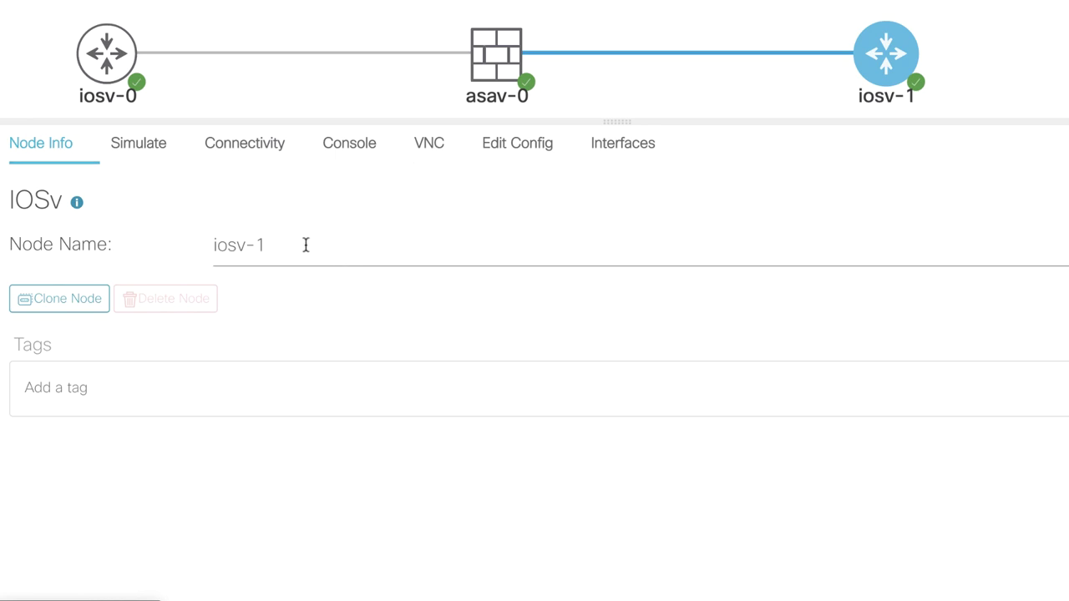
{"action": "left_click_drag", "start_coordinate": [305, 244], "coordinate": [216, 246]}
{"action": "type", "text": "outd"}
{"action": "key", "text": "BackSpace"}
{"action": "type", "text": "side_r"}
{"action": "key", "text": "BackSpace"}
{"action": "type", "text": "R2"}
Rename iosv-0 to inside_R1 and list asav-0's interfaces and links.
{"action": "left_click", "coordinate": [107, 53]}
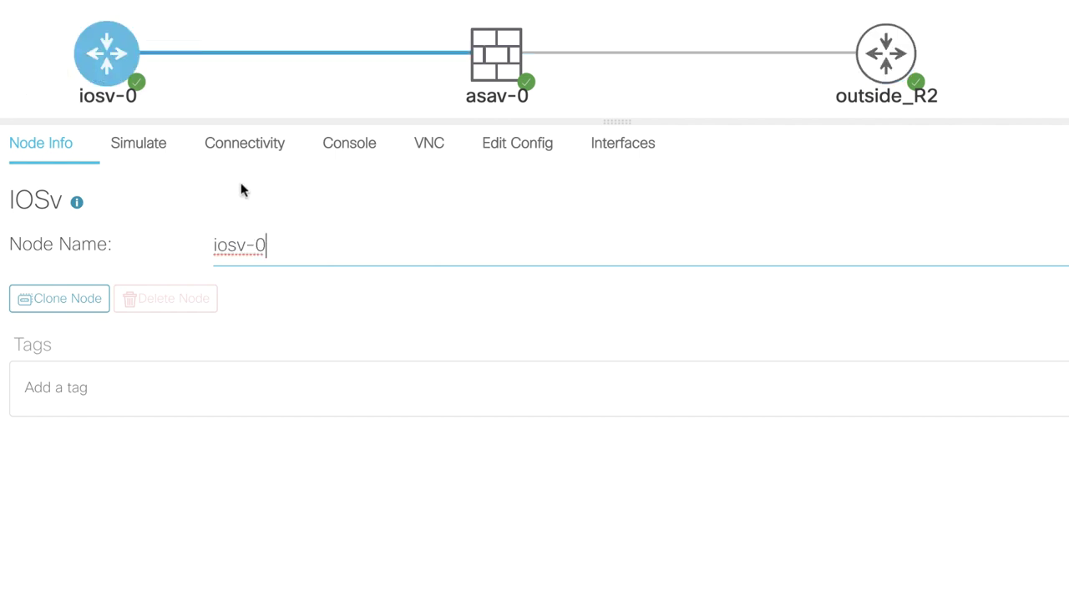
{"action": "left_click_drag", "start_coordinate": [268, 245], "coordinate": [187, 252]}
{"action": "type", "text": "inside_R1"}
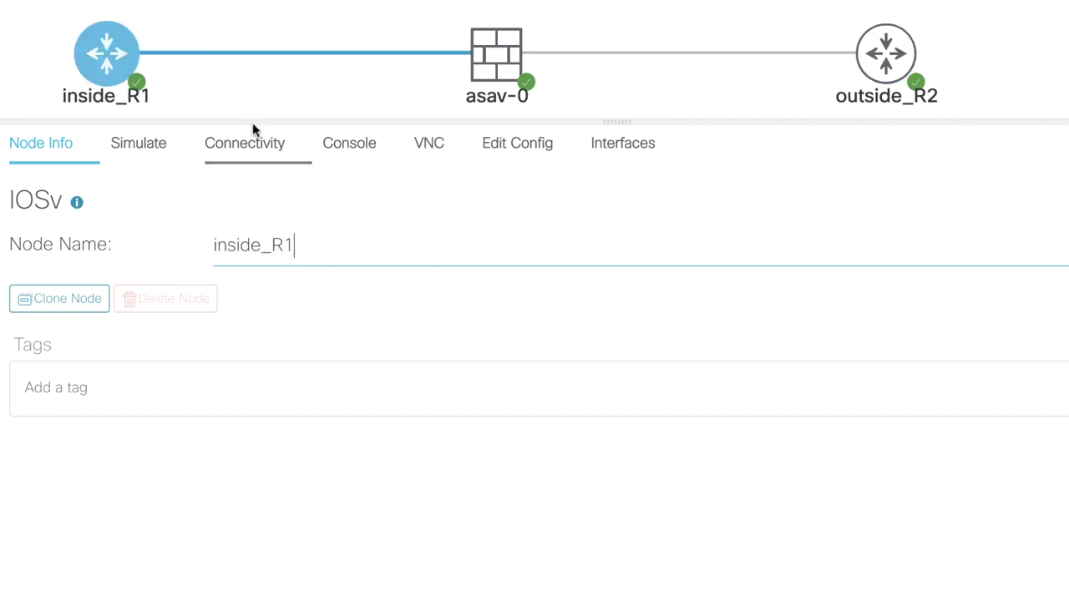
{"action": "left_click", "coordinate": [496, 53]}
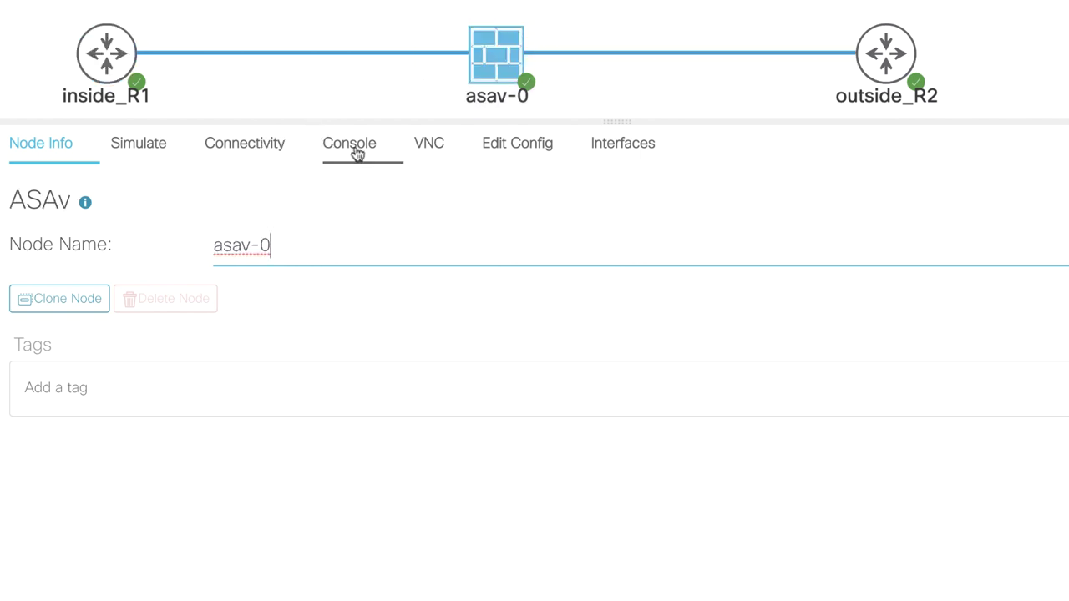
{"action": "left_click", "coordinate": [599, 143]}
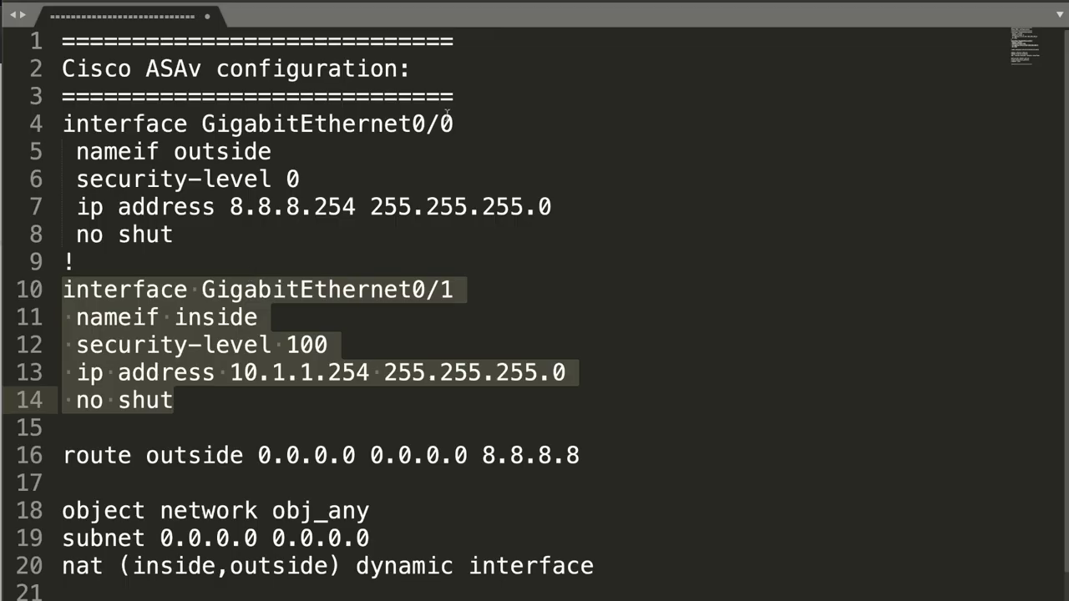
Correct the interface numbers on lines 4 and 10 of the ASAv config.
{"action": "left_click", "coordinate": [454, 124]}
{"action": "type", "text": "1"}
{"action": "key", "text": "Down"}
{"action": "key", "text": "Down"}
{"action": "key", "text": "Down"}
{"action": "key", "text": "Down"}
{"action": "key", "text": "Down"}
{"action": "key", "text": "Down"}
{"action": "key", "text": "Down"}
{"action": "key", "text": "Down"}
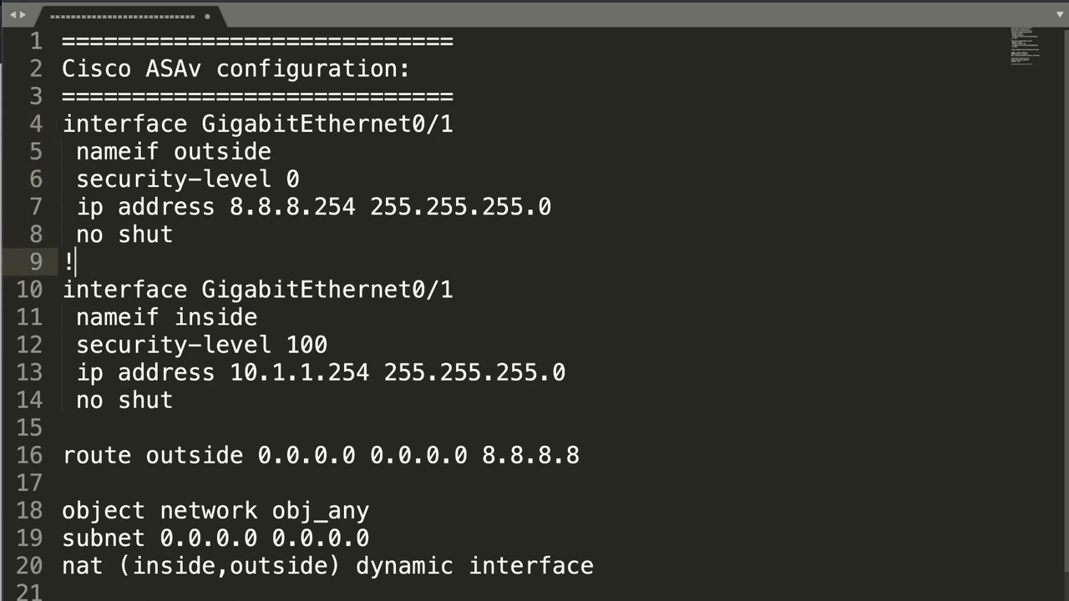
{"action": "key", "text": "Up"}
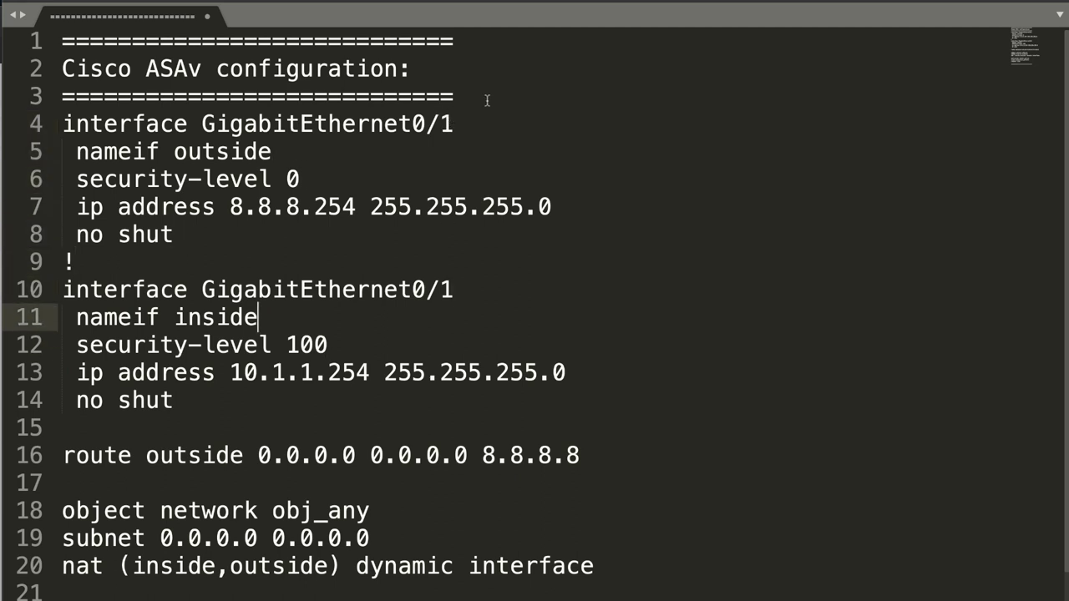
{"action": "left_click", "coordinate": [458, 289]}
{"action": "key", "text": "BackSpace"}
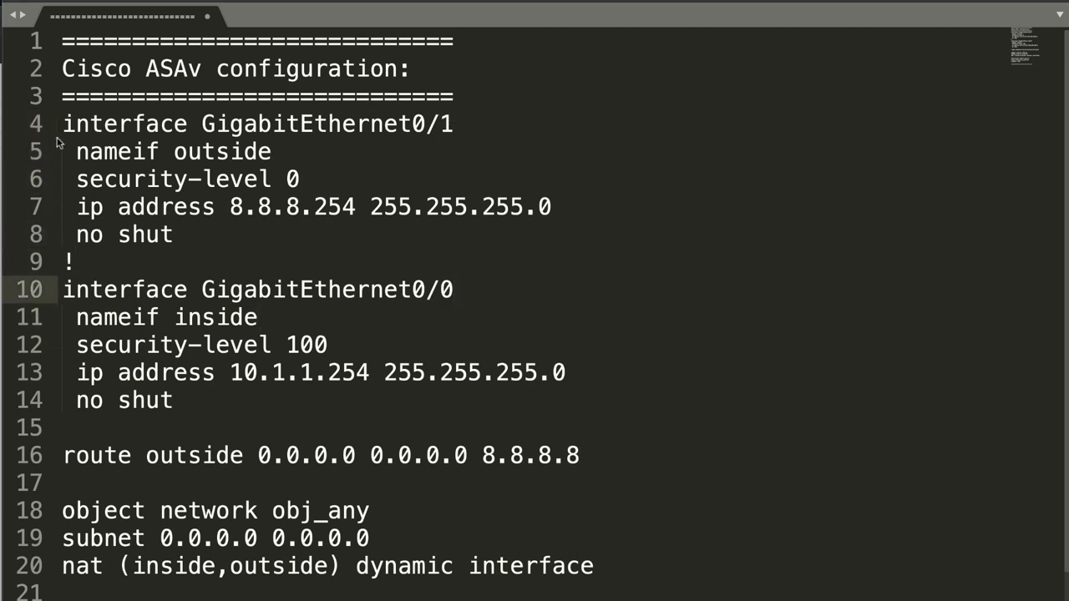
Select the interface blocks, default route and object lines, and copy the ASA configuration.
{"action": "left_click_drag", "start_coordinate": [61, 123], "coordinate": [306, 235]}
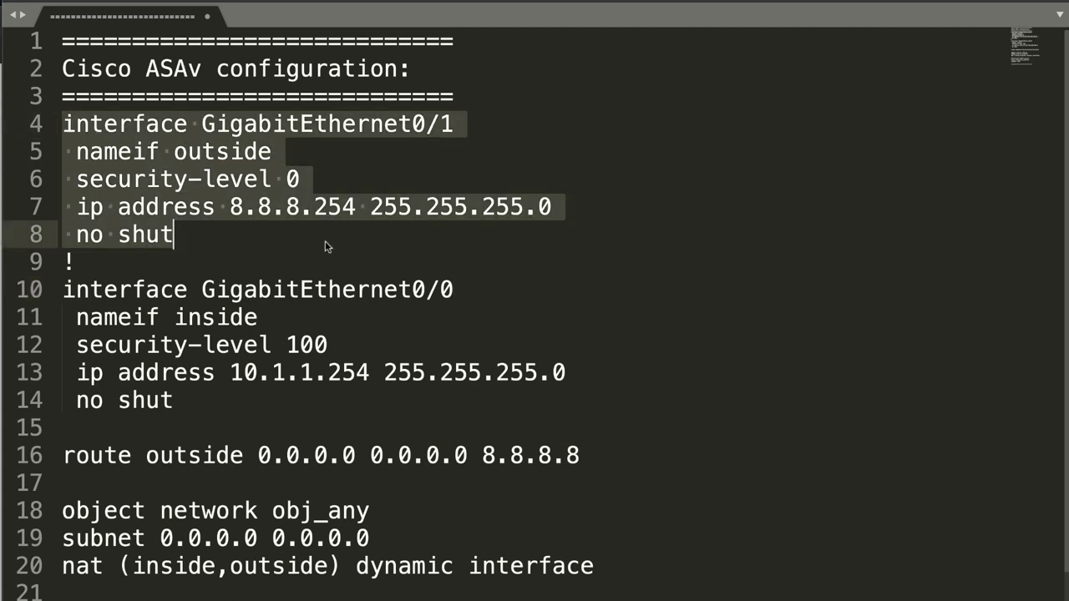
{"action": "key", "text": "super+Tab"}
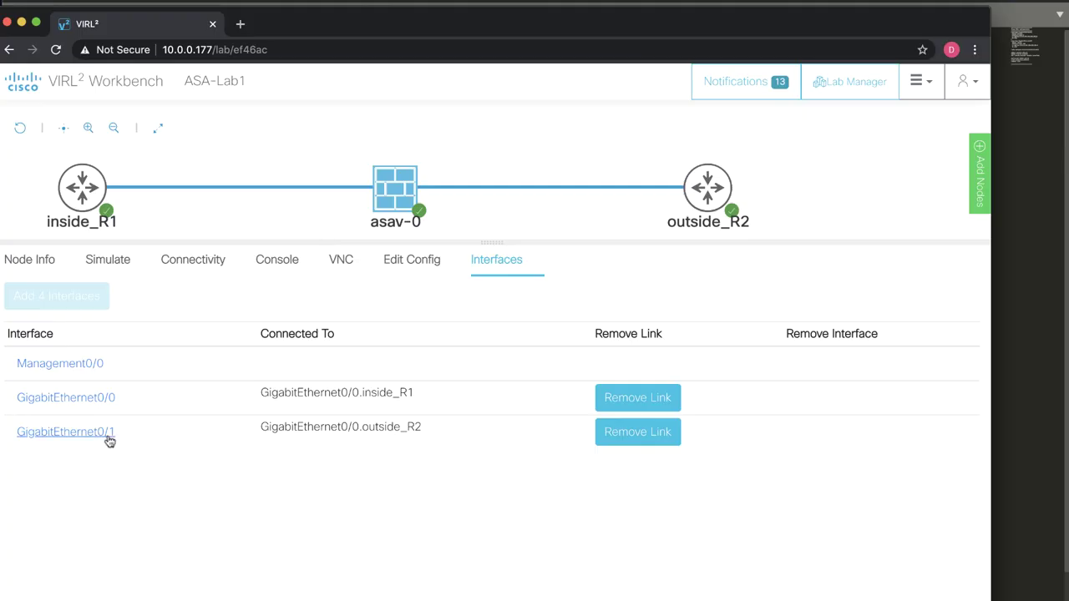
{"action": "key", "text": "super+Tab"}
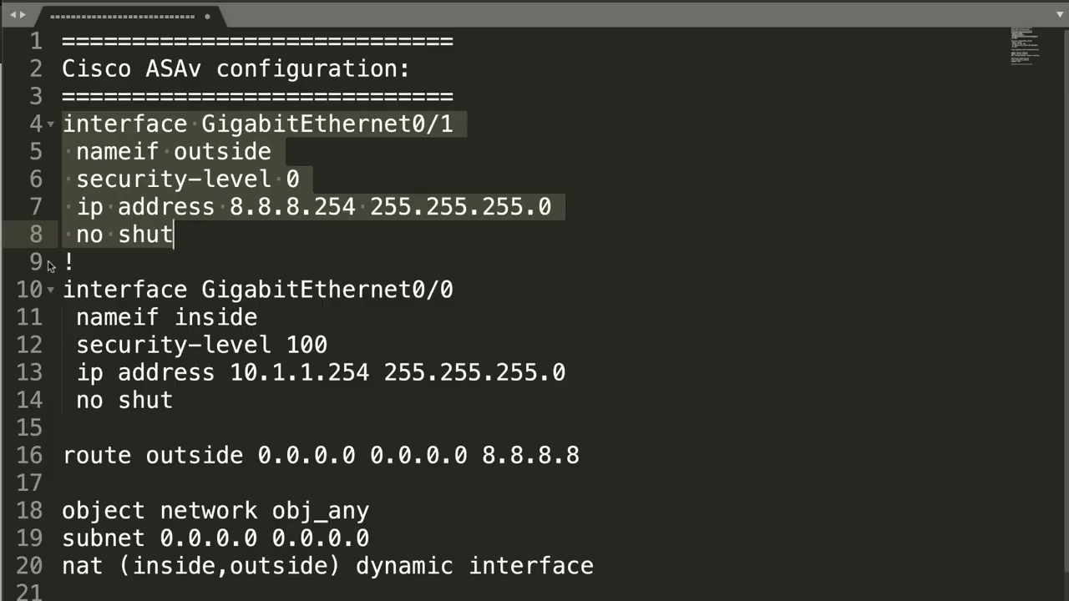
{"action": "left_click_drag", "start_coordinate": [50, 289], "coordinate": [167, 435]}
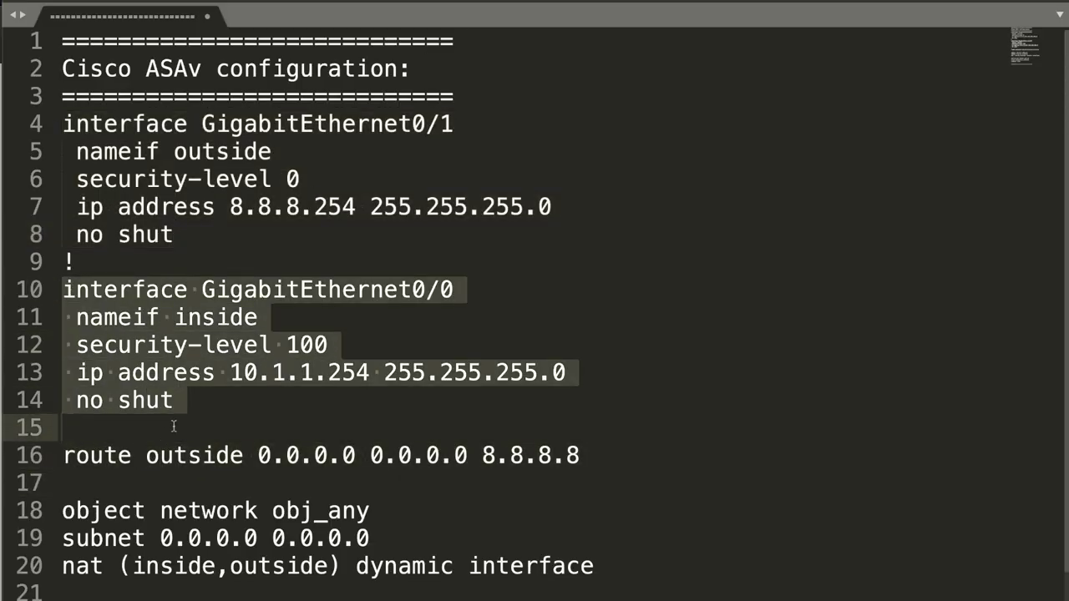
{"action": "left_click_drag", "start_coordinate": [89, 455], "coordinate": [563, 477]}
{"action": "scroll", "coordinate": [563, 477], "scroll_direction": "down", "scroll_amount": 2}
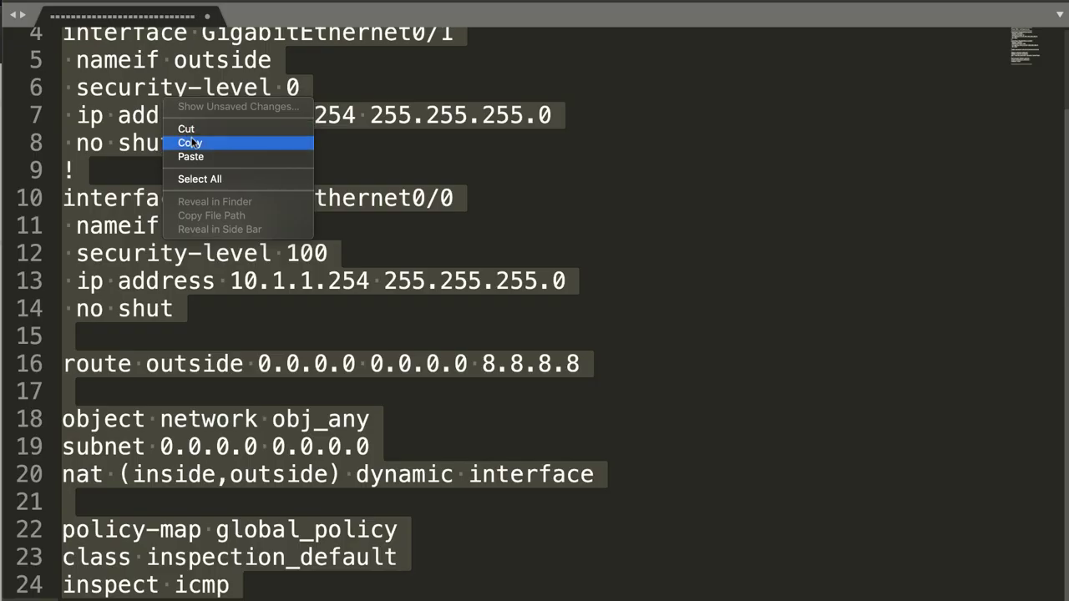
{"action": "left_click", "coordinate": [192, 143]}
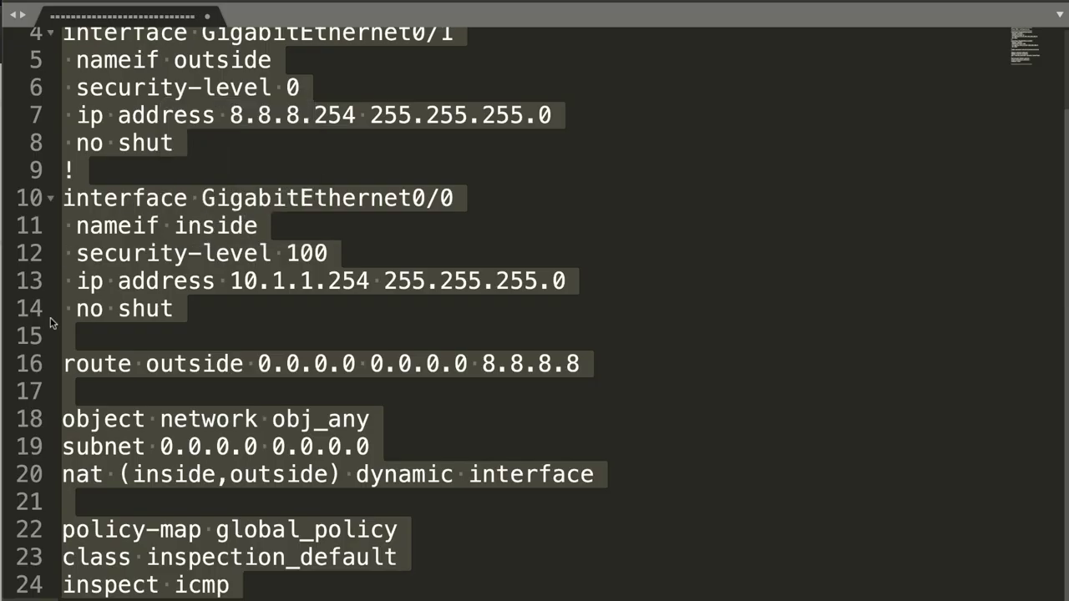
{"action": "key", "text": "super+Tab"}
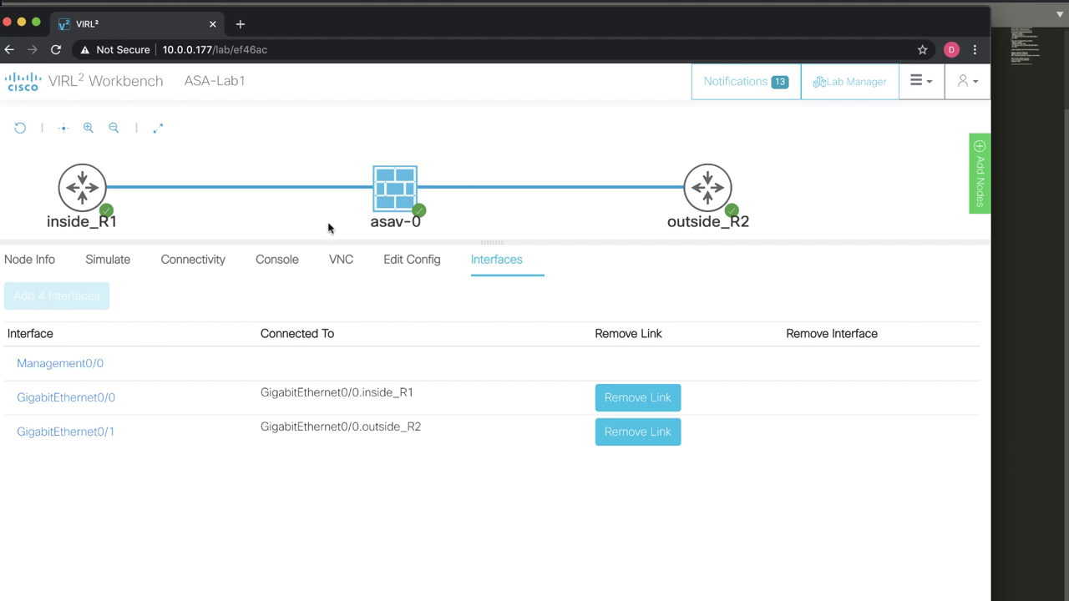
Open the asav-0 terminal in the Console tab.
{"action": "left_click", "coordinate": [264, 259]}
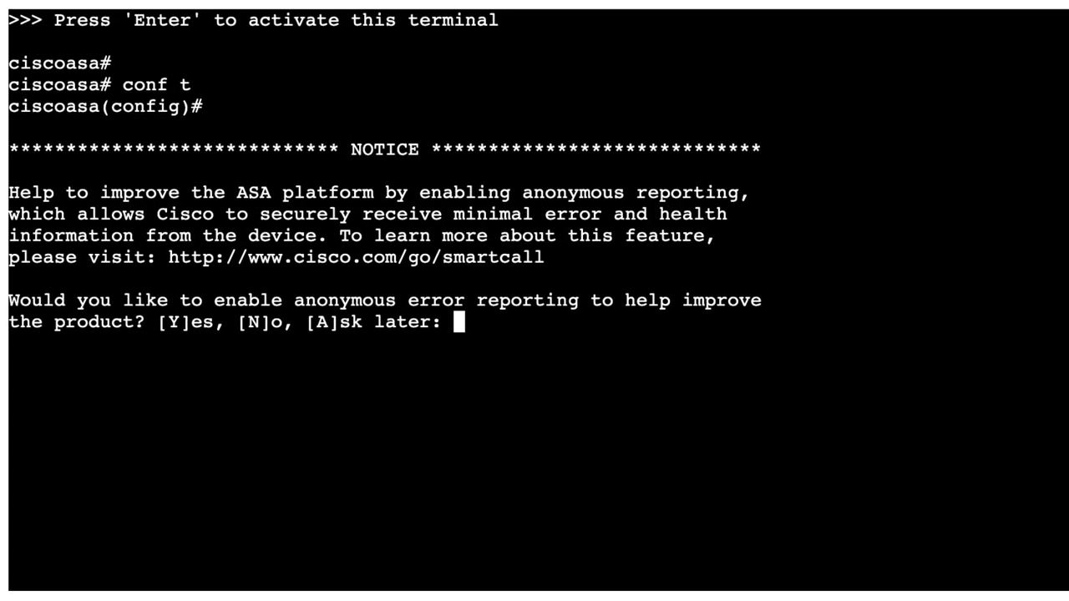
Decline anonymous error reporting, paste the ASA configuration and run end.
{"action": "type", "text": "n"}
{"action": "key", "text": "Return"}
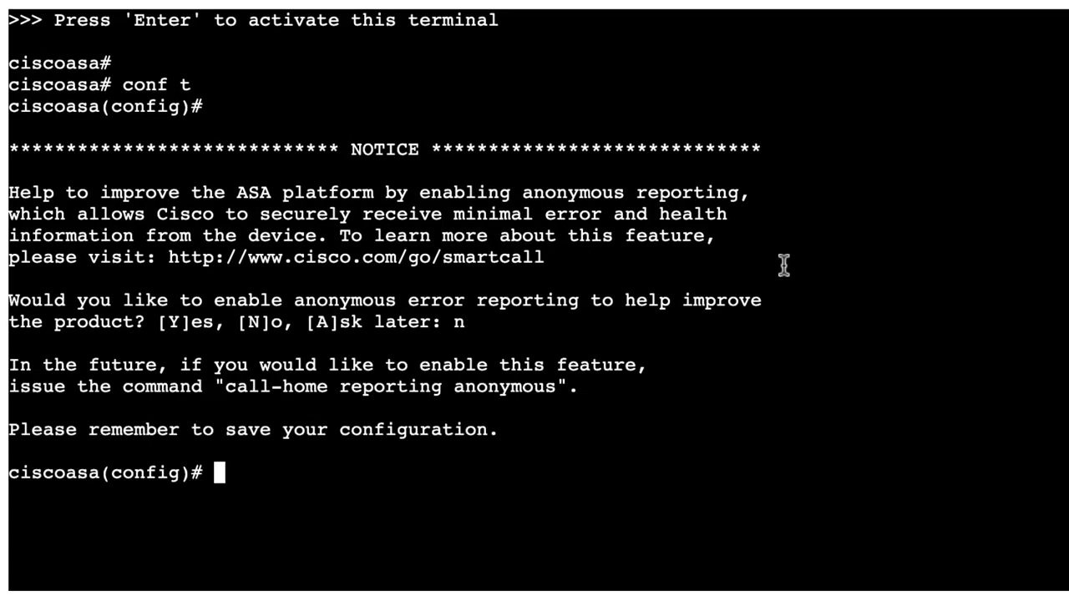
{"action": "right_click", "coordinate": [783, 265]}
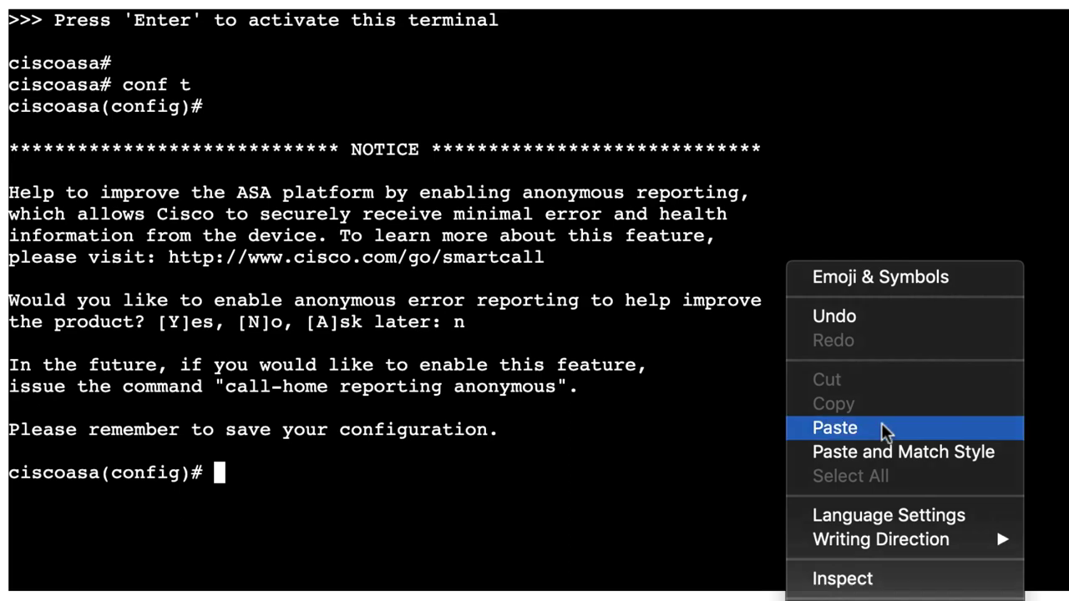
{"action": "left_click", "coordinate": [891, 381]}
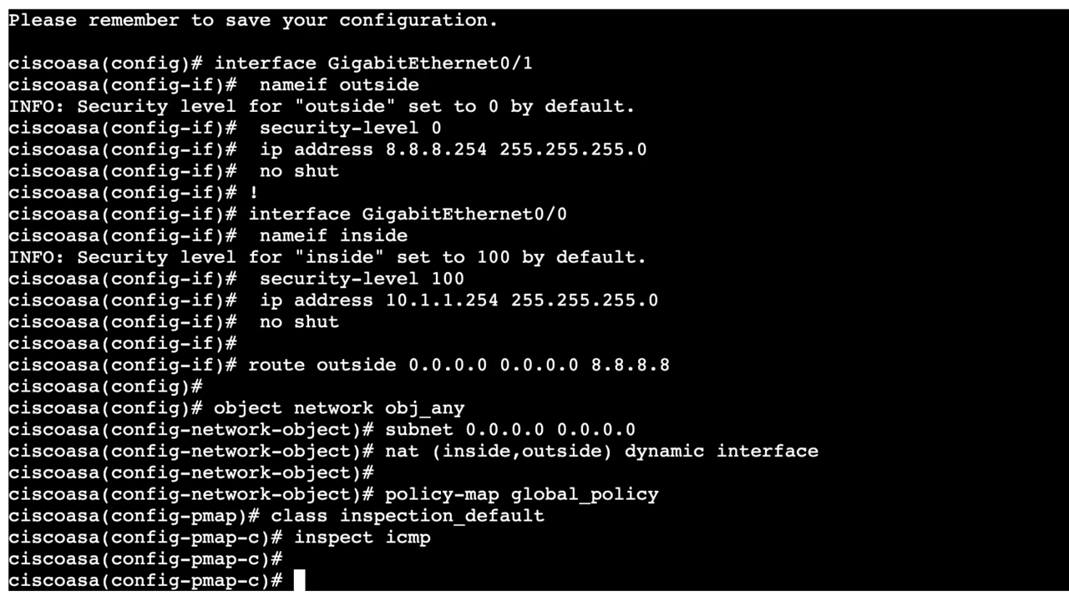
{"action": "type", "text": "end"}
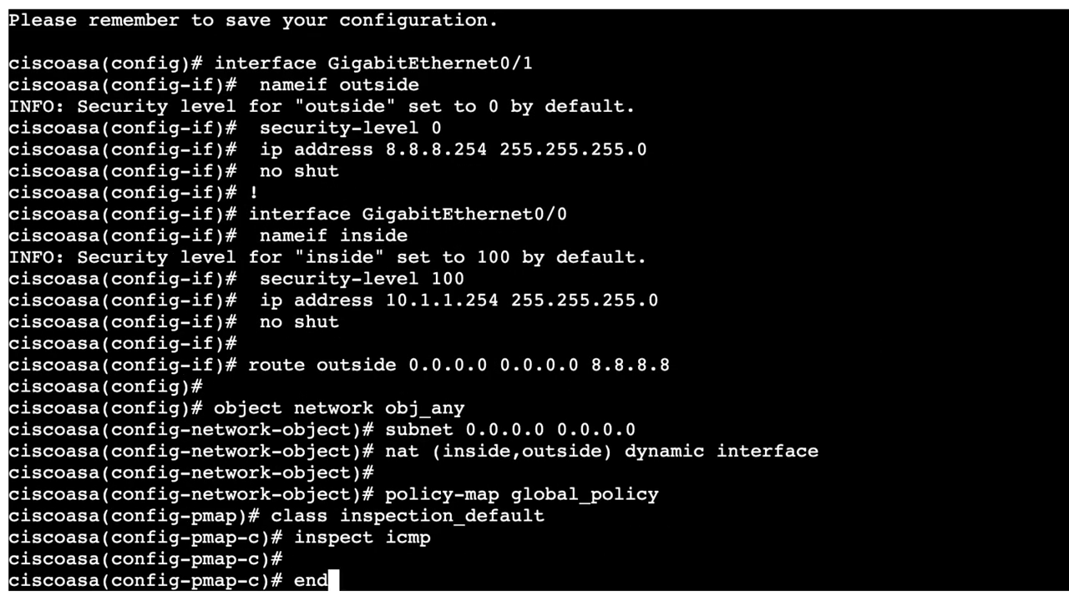
{"action": "key", "text": "Return"}
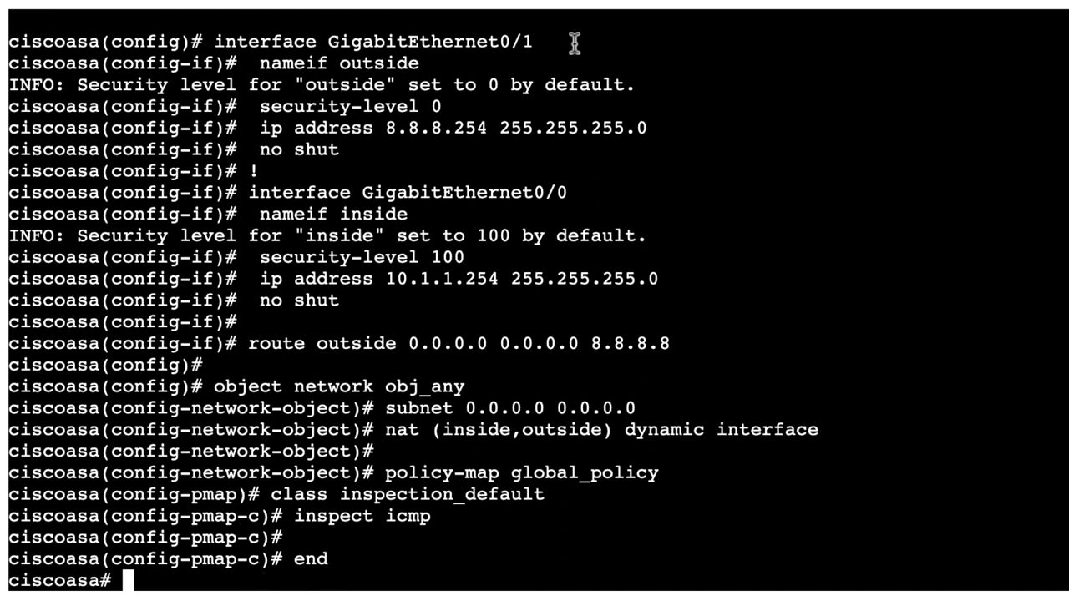
Highlight the applied outside and inside interface lines, security levels and address 8.8.8.254.
{"action": "left_click_drag", "start_coordinate": [575, 42], "coordinate": [156, 42]}
{"action": "left_click_drag", "start_coordinate": [442, 65], "coordinate": [261, 64]}
{"action": "left_click_drag", "start_coordinate": [648, 84], "coordinate": [6, 92]}
{"action": "left_click_drag", "start_coordinate": [443, 106], "coordinate": [225, 107]}
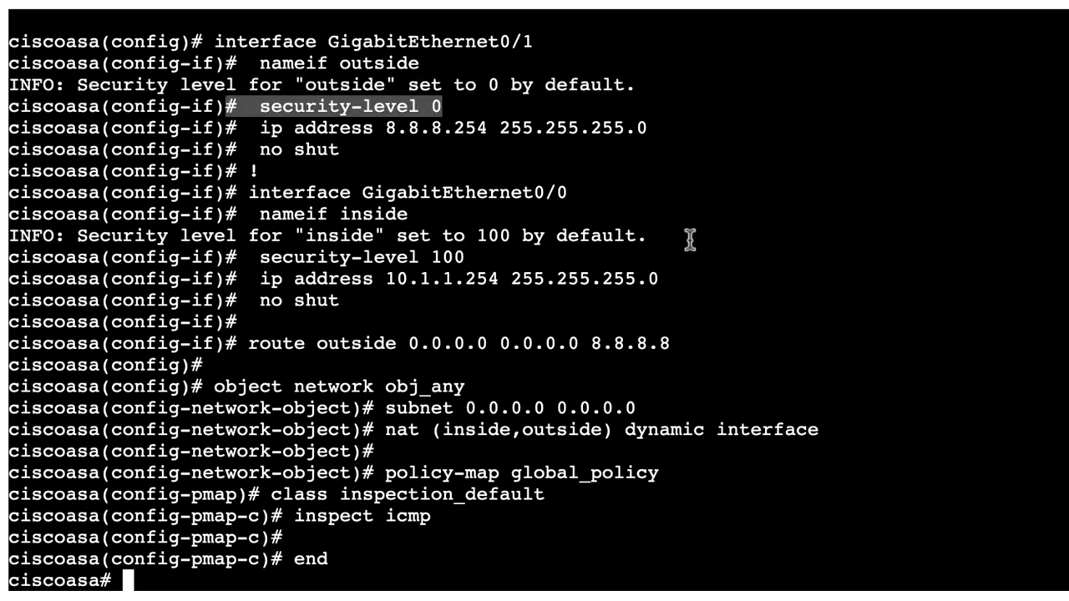
{"action": "left_click_drag", "start_coordinate": [649, 254], "coordinate": [3, 216]}
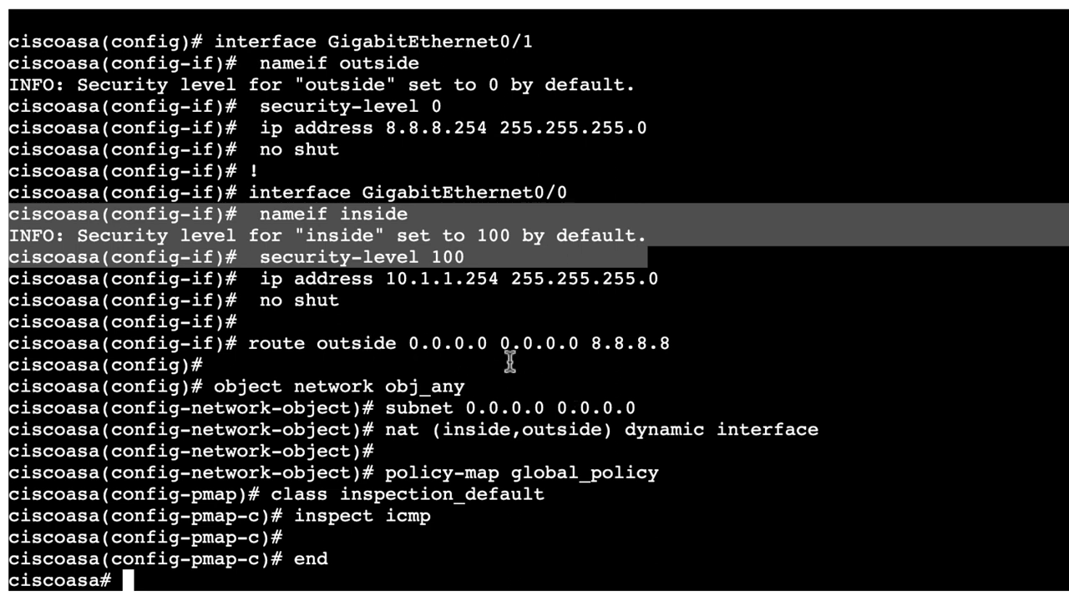
{"action": "left_click", "coordinate": [533, 288]}
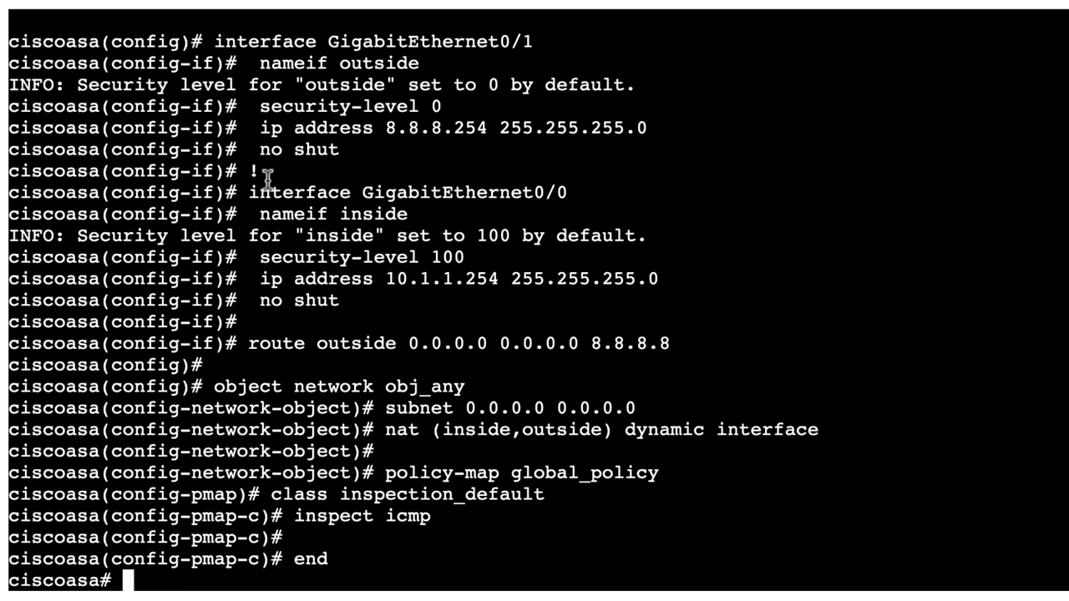
{"action": "left_click_drag", "start_coordinate": [276, 179], "coordinate": [639, 286]}
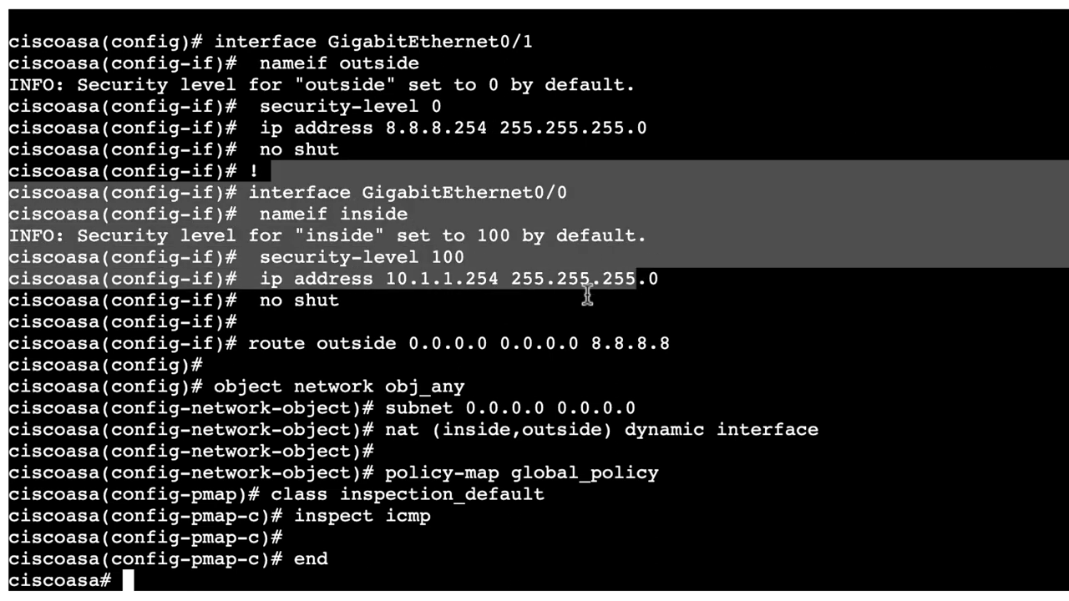
{"action": "left_click_drag", "start_coordinate": [387, 127], "coordinate": [528, 126]}
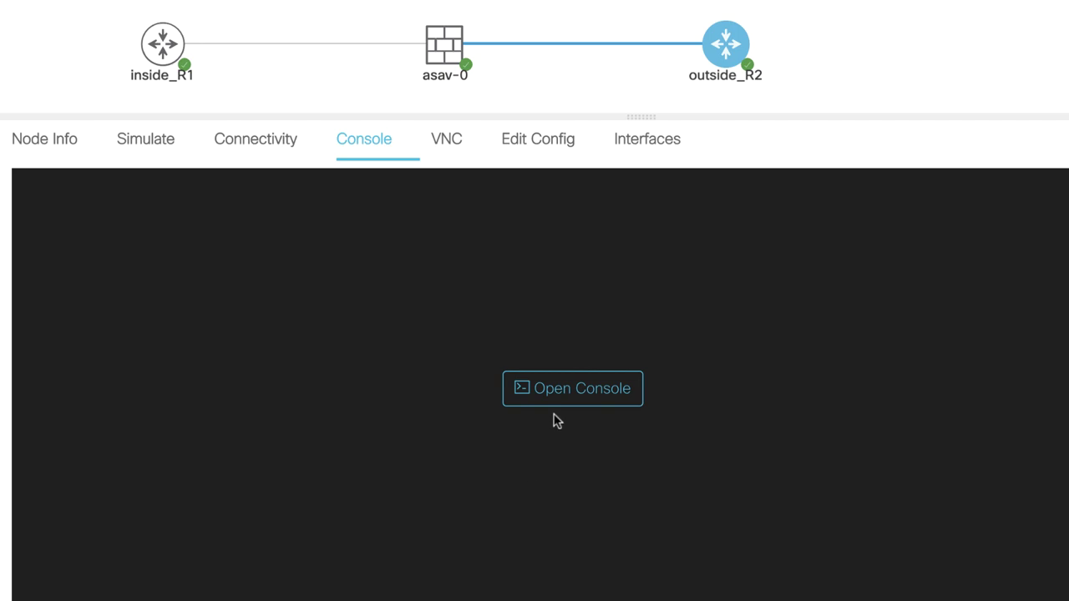
Put outside_R2 into global configuration mode with en and conf t, and check its interface links.
{"action": "left_click", "coordinate": [549, 388]}
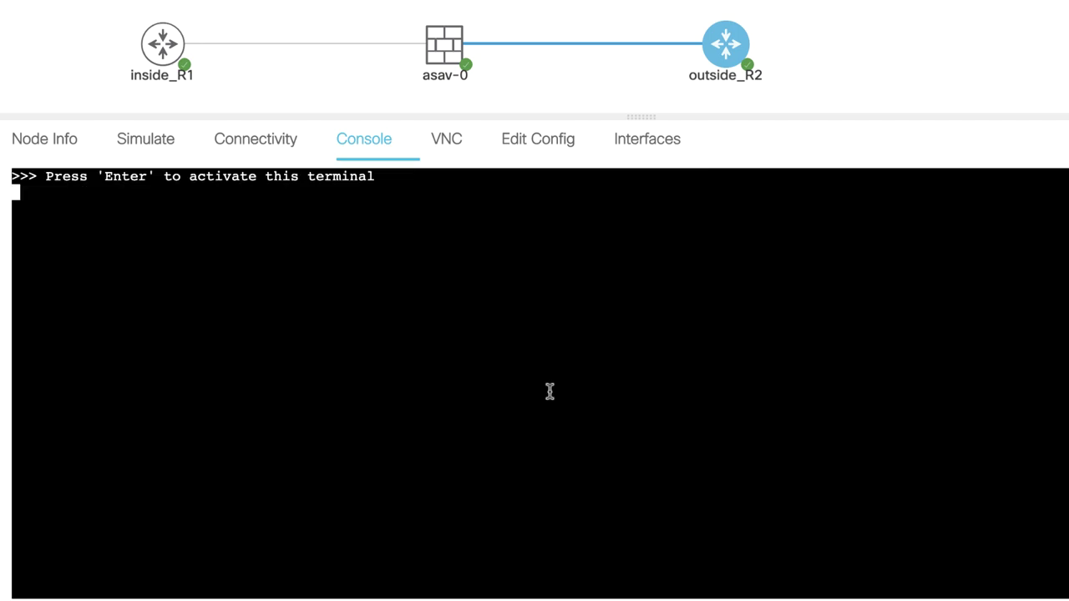
{"action": "key", "text": "Return"}
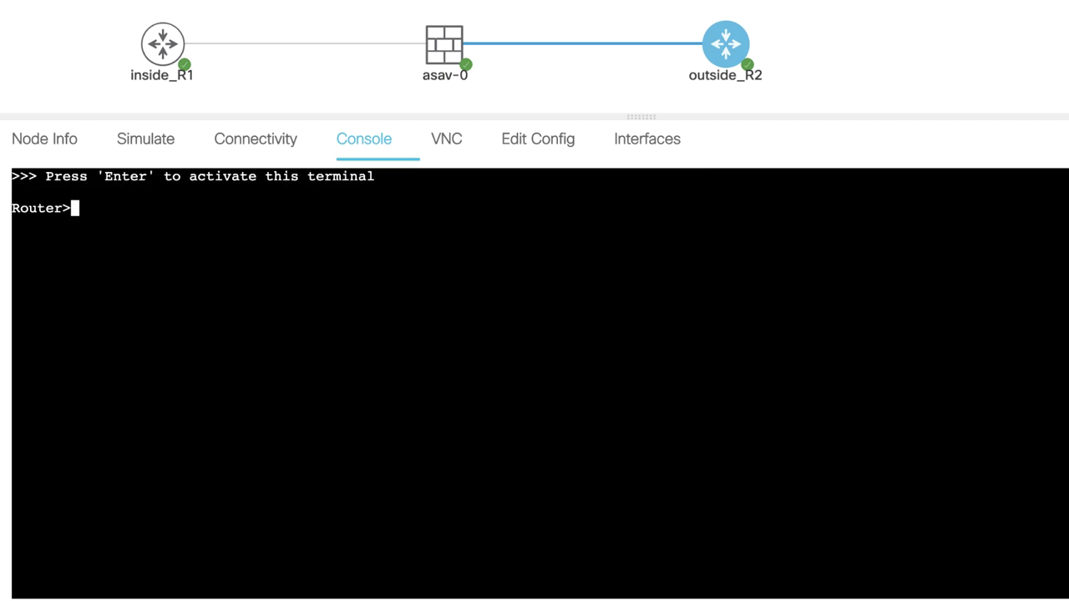
{"action": "type", "text": "en"}
{"action": "key", "text": "Return"}
{"action": "type", "text": "conf t"}
{"action": "key", "text": "Return"}
{"action": "type", "text": "hos"}
{"action": "type", "text": "t"}
{"action": "left_click", "coordinate": [630, 144]}
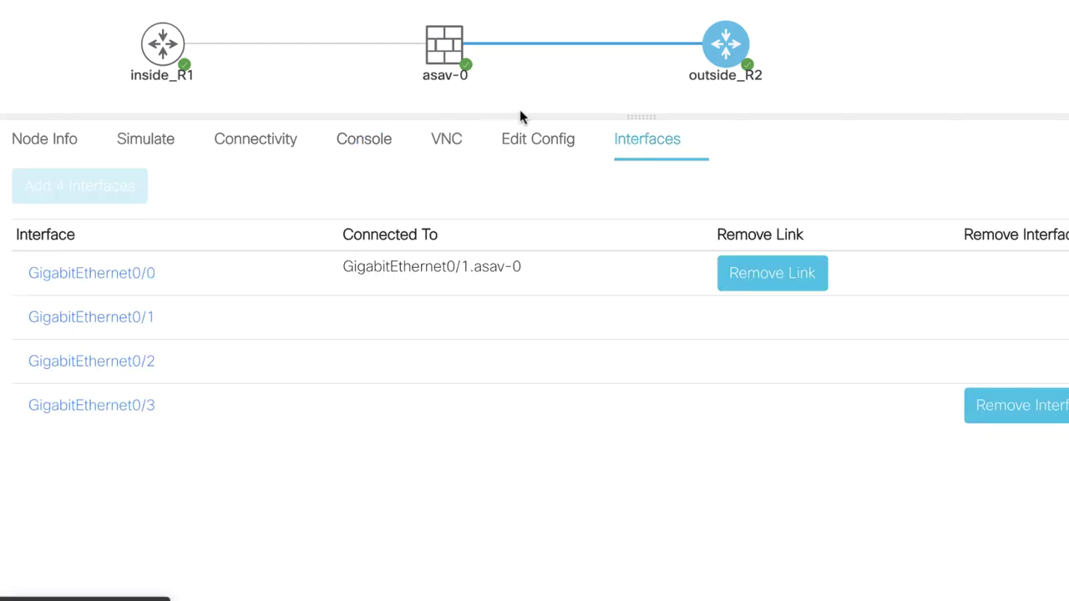
{"action": "left_click", "coordinate": [353, 141]}
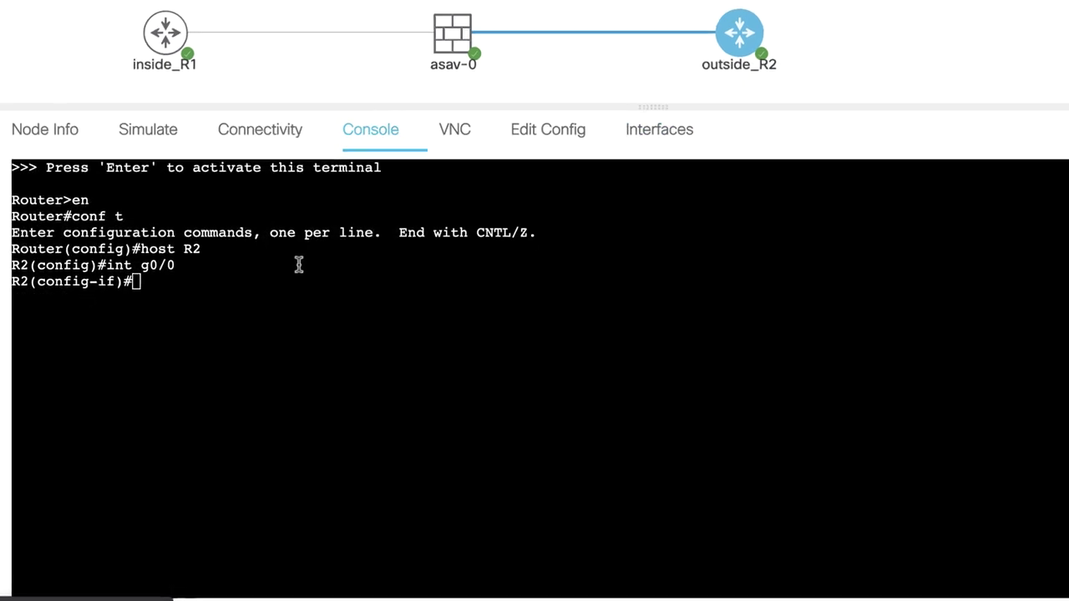
Bring GigabitEthernet0/0 up with address 8.8.8.8 255.255.255.0.
{"action": "type", "text": "no shut"}
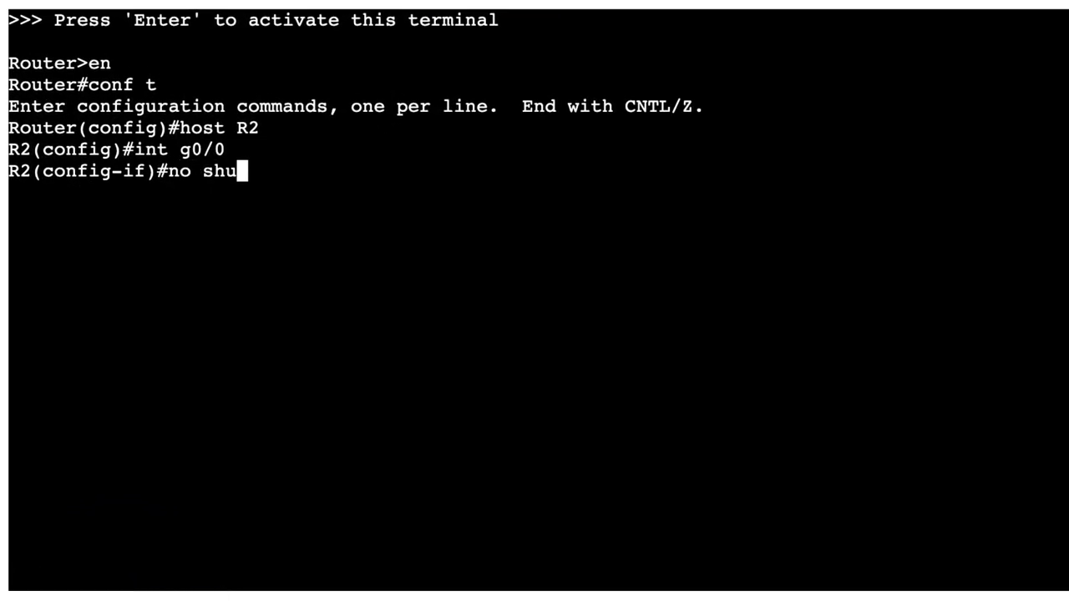
{"action": "key", "text": "Return"}
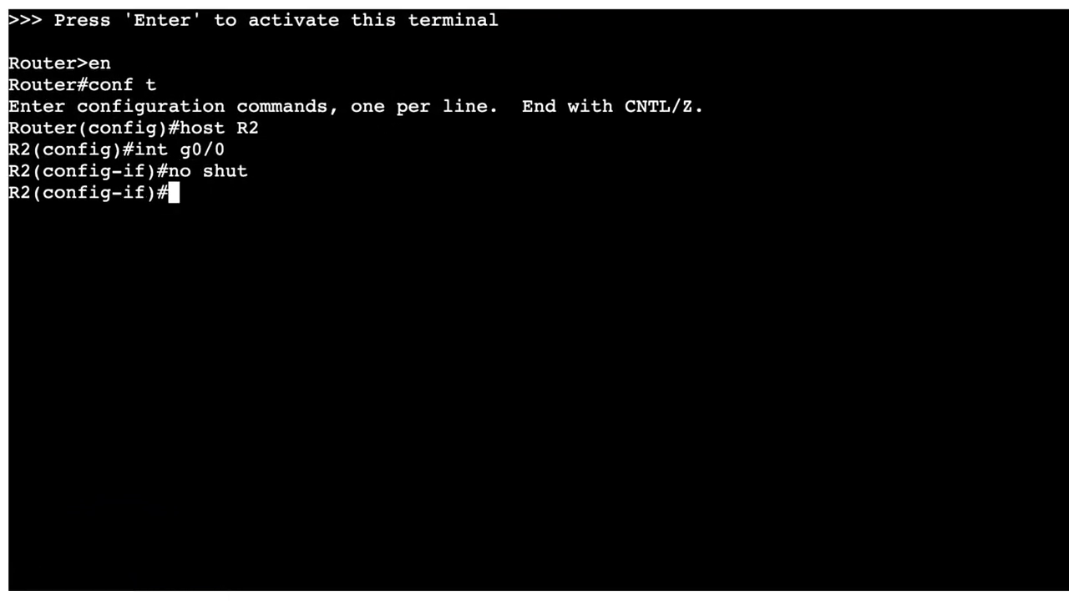
{"action": "type", "text": "ip add"}
{"action": "key", "text": "Tab"}
{"action": "type", "text": "8.8.8.8"}
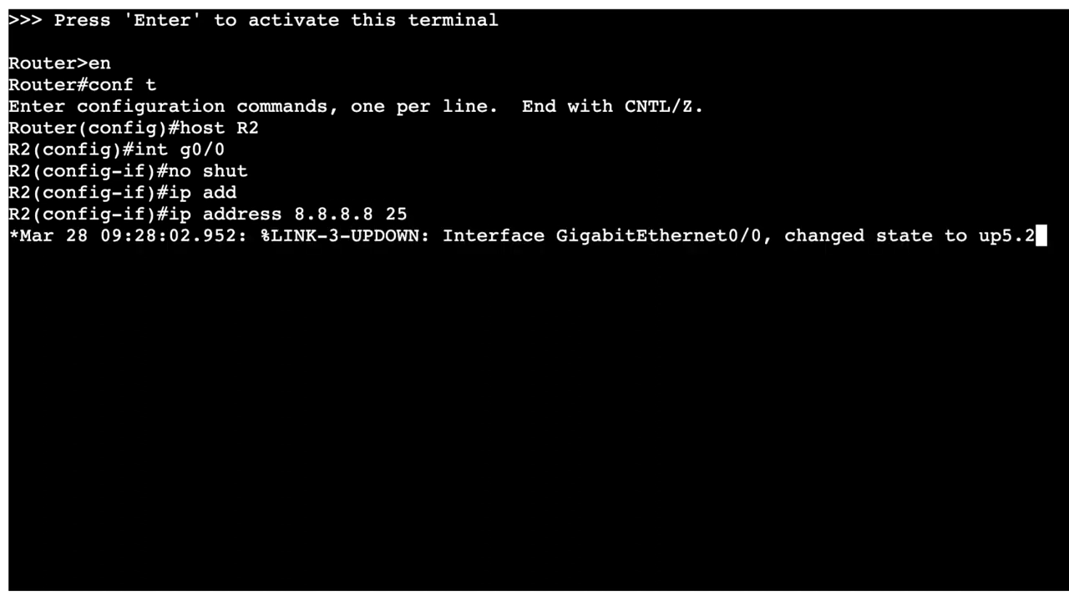
{"action": "type", "text": "255.25"}
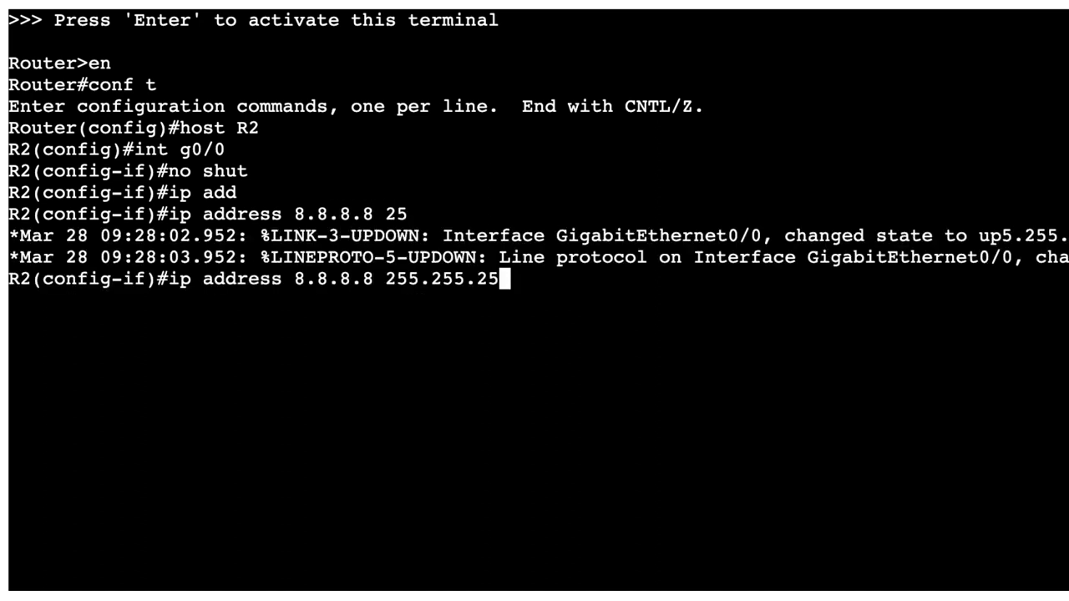
{"action": "type", "text": ".0"}
{"action": "key", "text": "Return"}
{"action": "type", "text": "exit"}
{"action": "key", "text": "Return"}
Add the default route 0.0.0.0 0.0.0.0 via 8.8.8.254.
{"action": "type", "text": "ip r"}
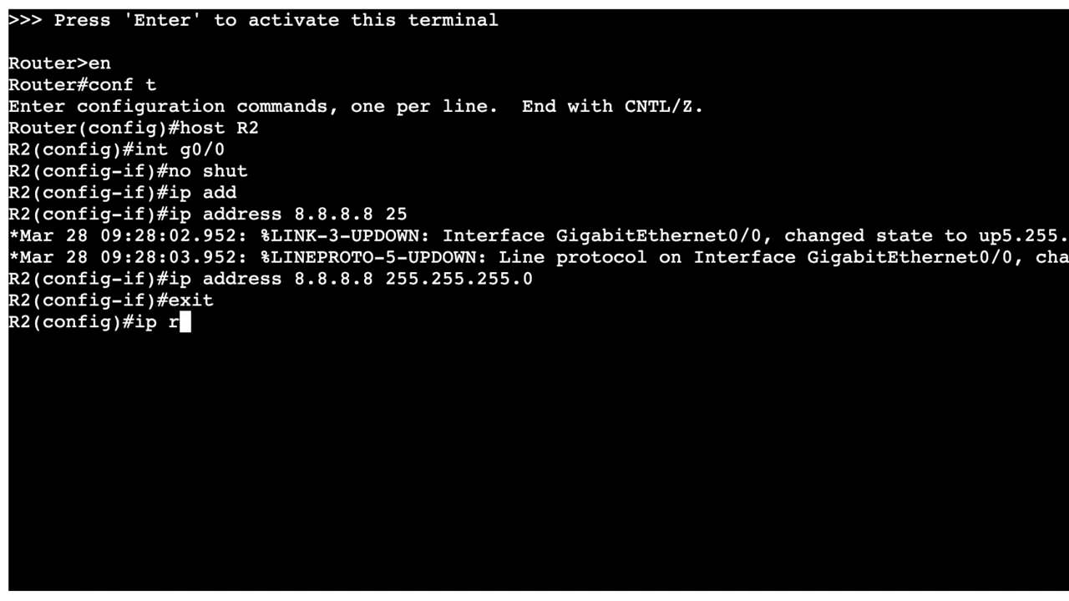
{"action": "type", "text": "oute 0.0.0.0 8.8."}
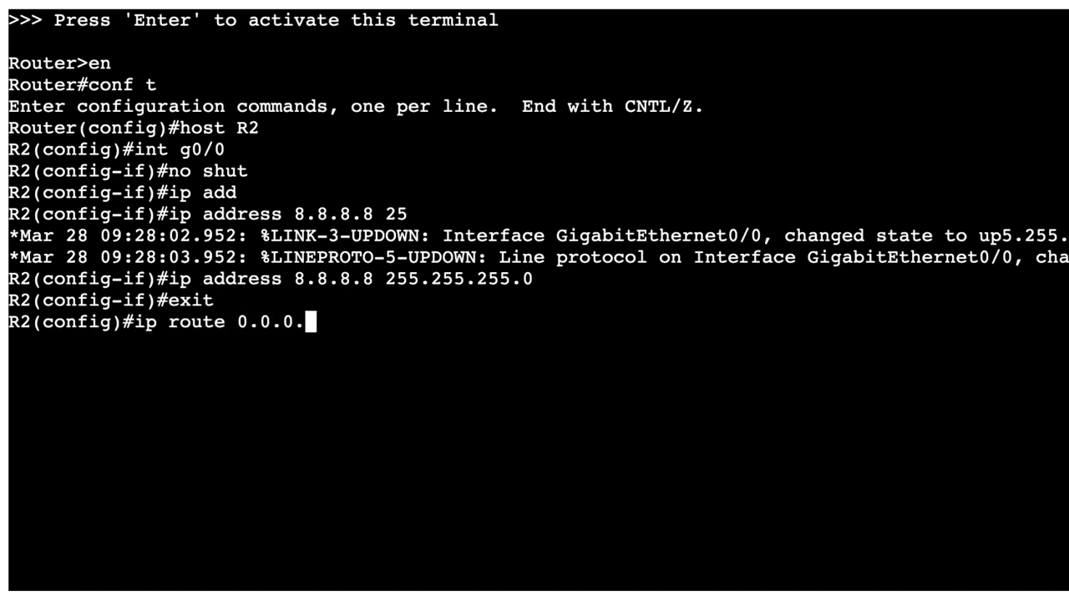
{"action": "type", "text": "8k12"}
{"action": "key", "text": "BackSpace"}
{"action": "key", "text": "BackSpace"}
{"action": "key", "text": "BackSpace"}
{"action": "type", "text": ".254 255.255.255.0"}
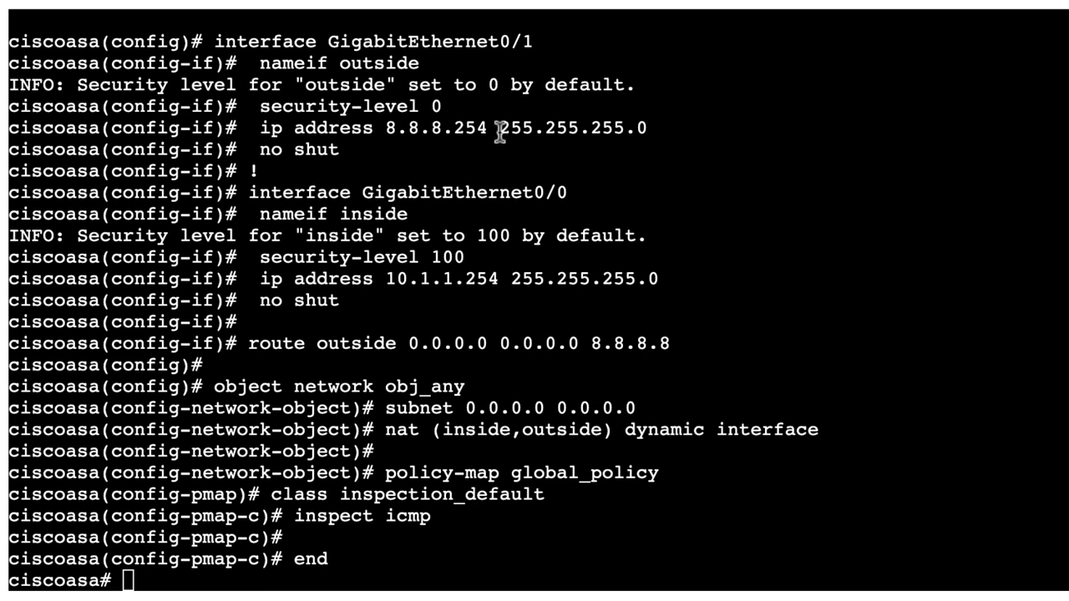
{"action": "left_click_drag", "start_coordinate": [496, 131], "coordinate": [368, 131]}
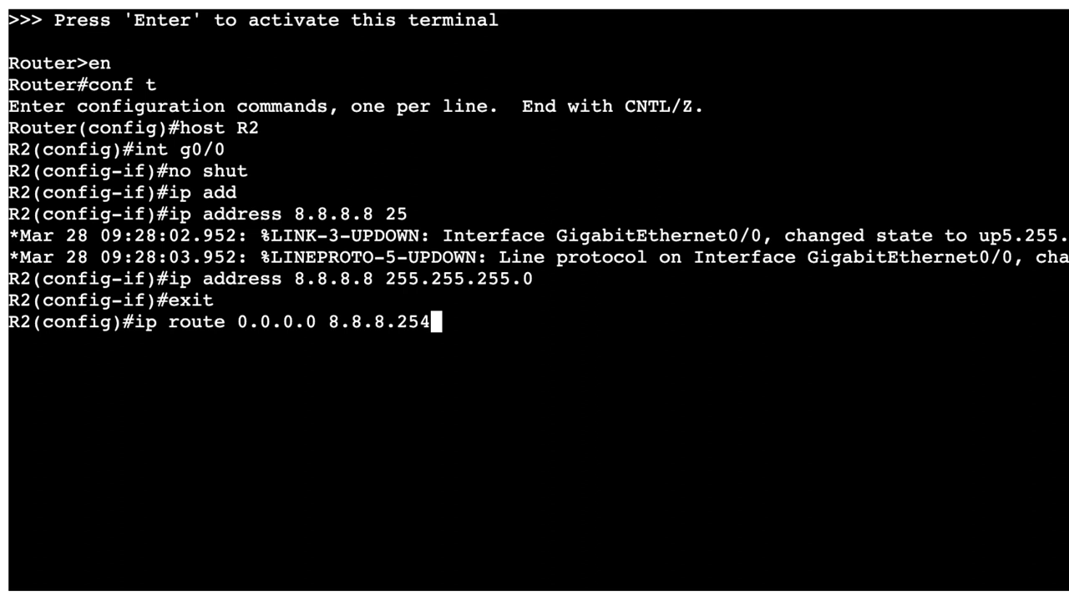
{"action": "key", "text": "Return"}
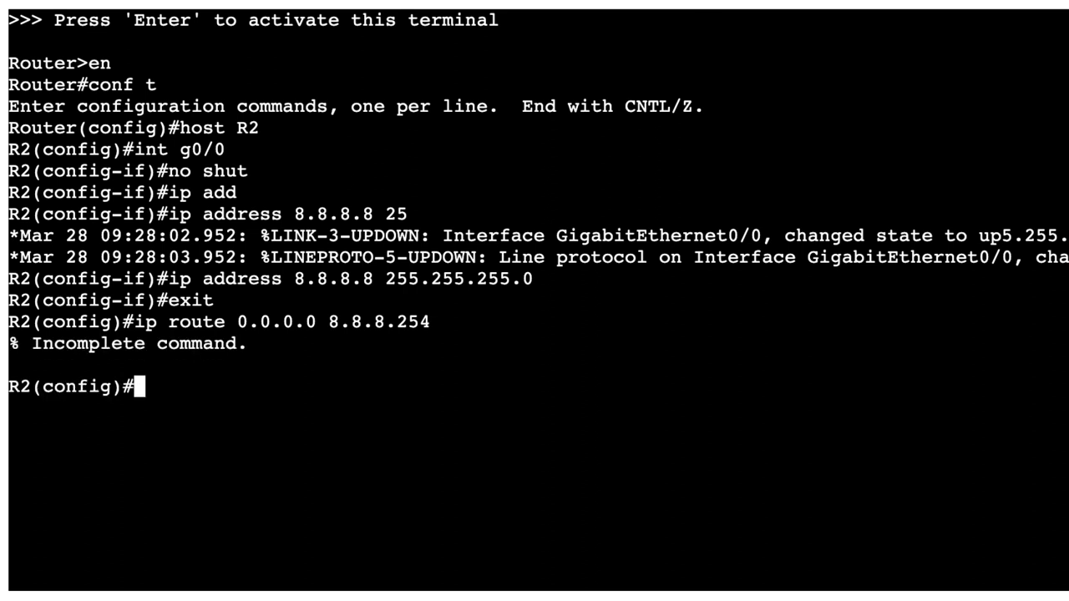
{"action": "key", "text": "Up"}
{"action": "key", "text": "Left"}
{"action": "key", "text": "Left"}
{"action": "key", "text": "Left"}
{"action": "key", "text": "Left"}
{"action": "key", "text": "Left"}
{"action": "key", "text": "Left"}
{"action": "key", "text": "Left"}
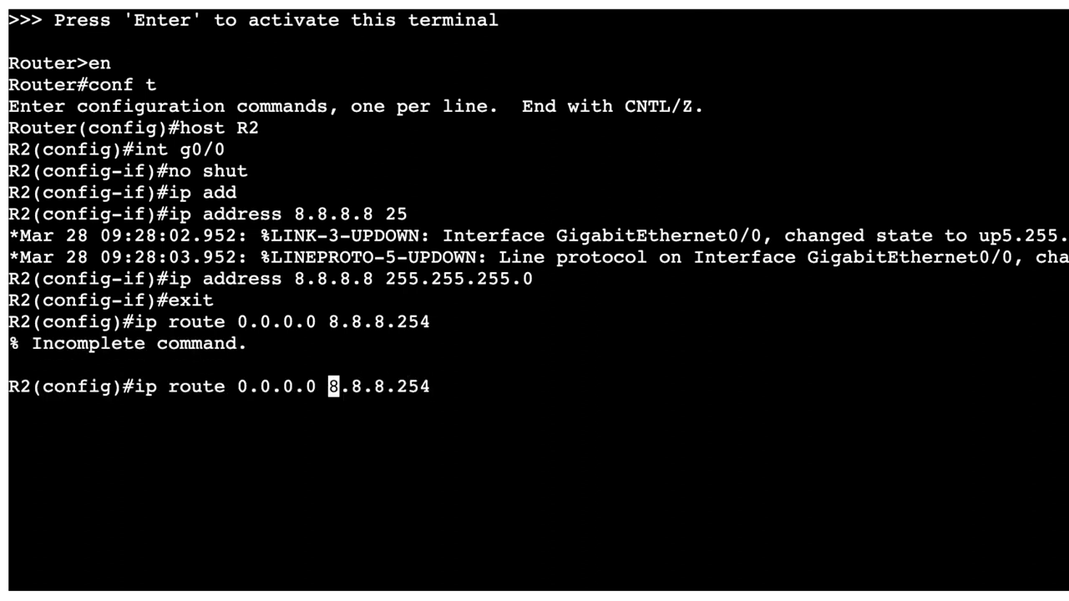
{"action": "type", "text": "0."}
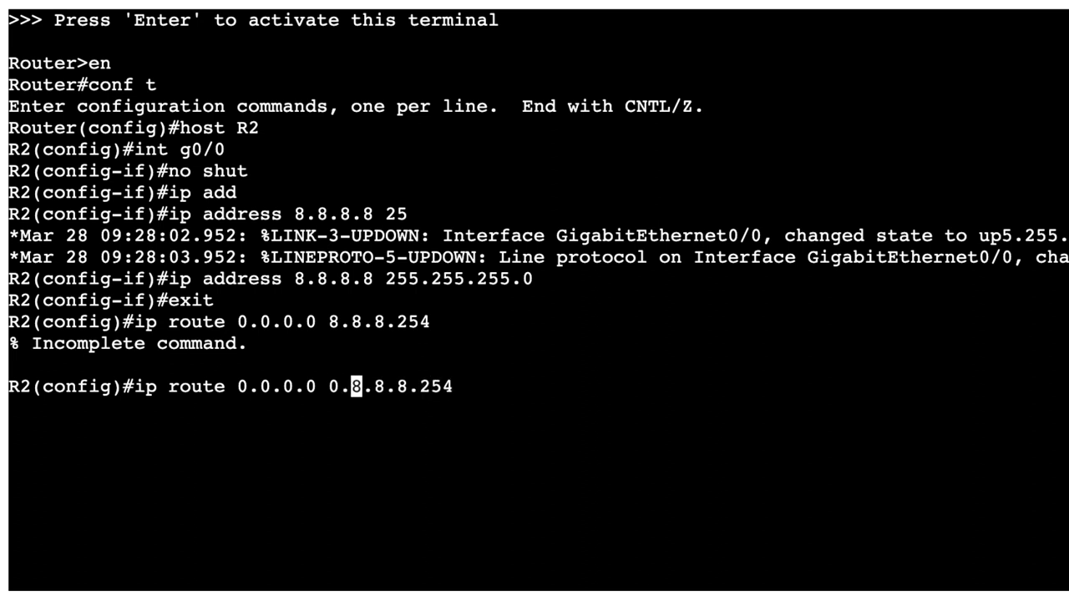
{"action": "type", "text": "0.0.0"}
{"action": "key", "text": "Return"}
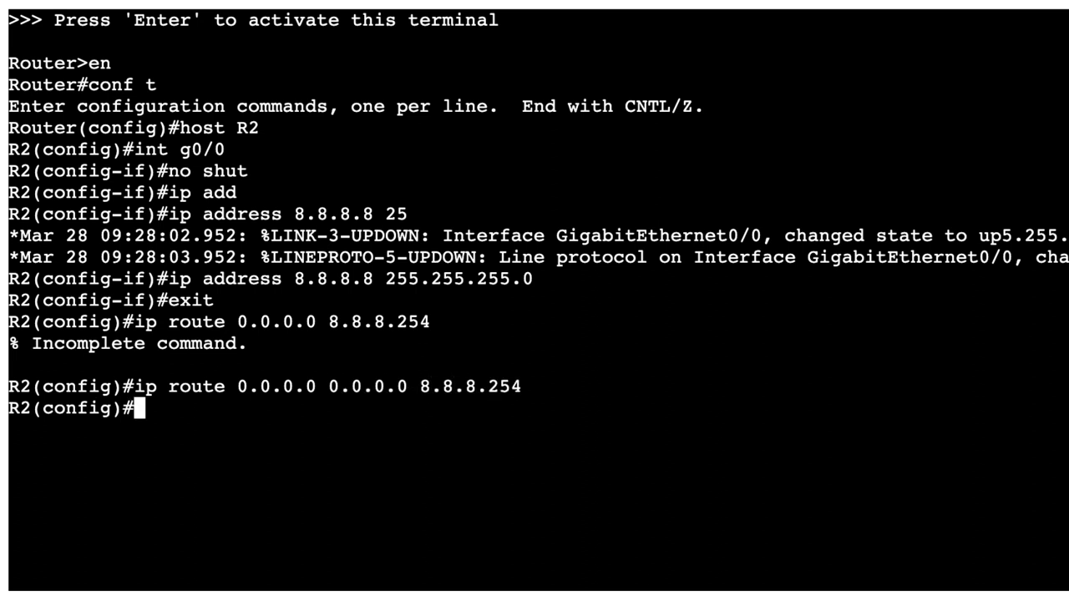
Leave configuration mode, ping 8.8.8.254, and save R2's configuration with wr.
{"action": "type", "text": "end"}
{"action": "key", "text": "Return"}
{"action": "type", "text": "ping 8.8.8.254"}
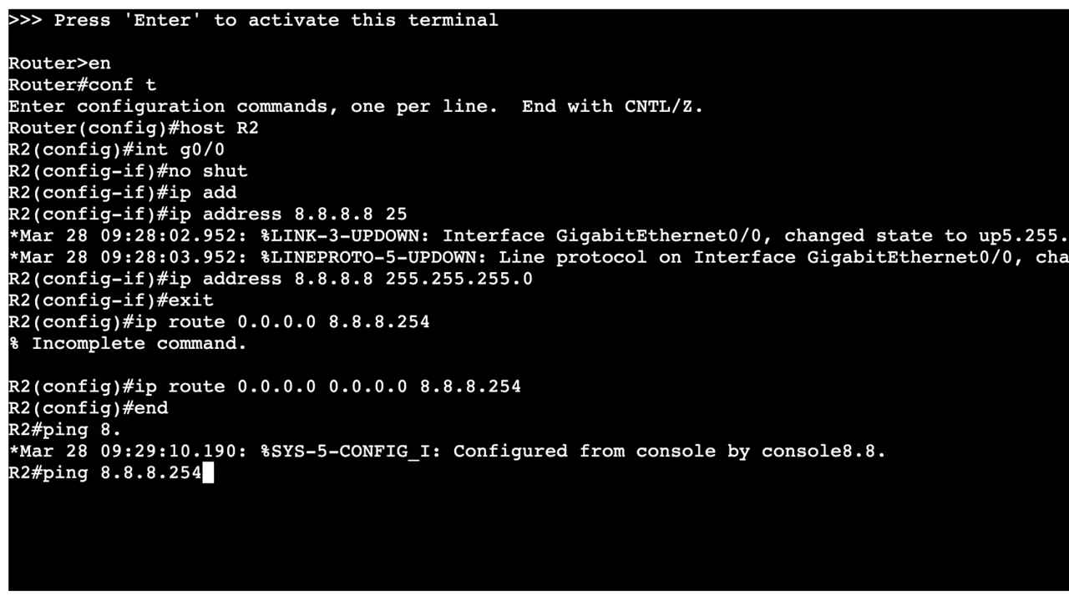
{"action": "key", "text": "Return"}
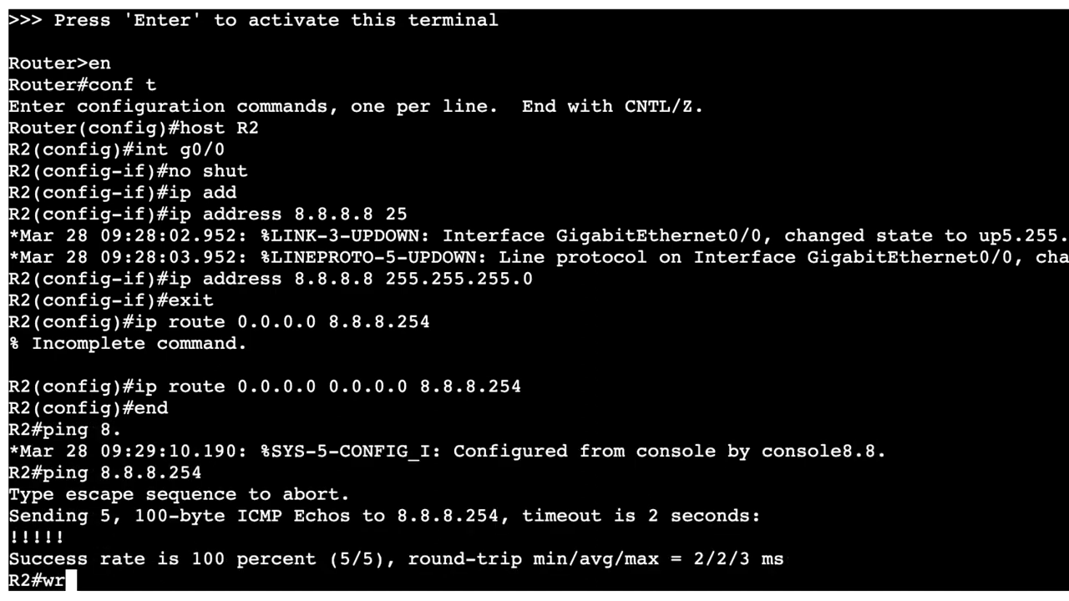
{"action": "type", "text": "wr"}
{"action": "key", "text": "Return"}
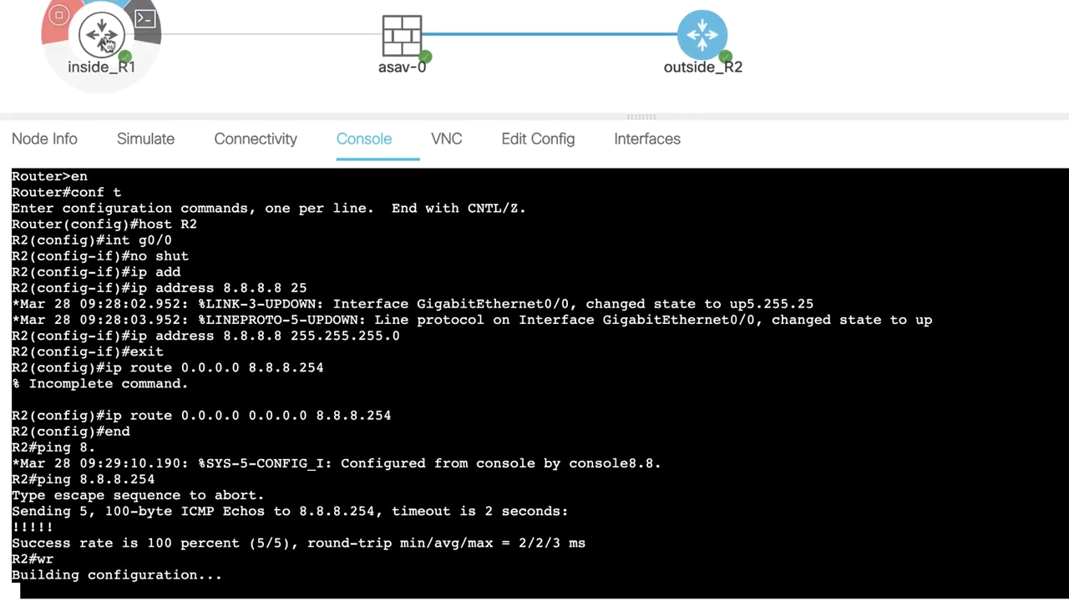
Open inside_R1's console, enter configuration mode and set hostname R1.
{"action": "left_click", "coordinate": [102, 37]}
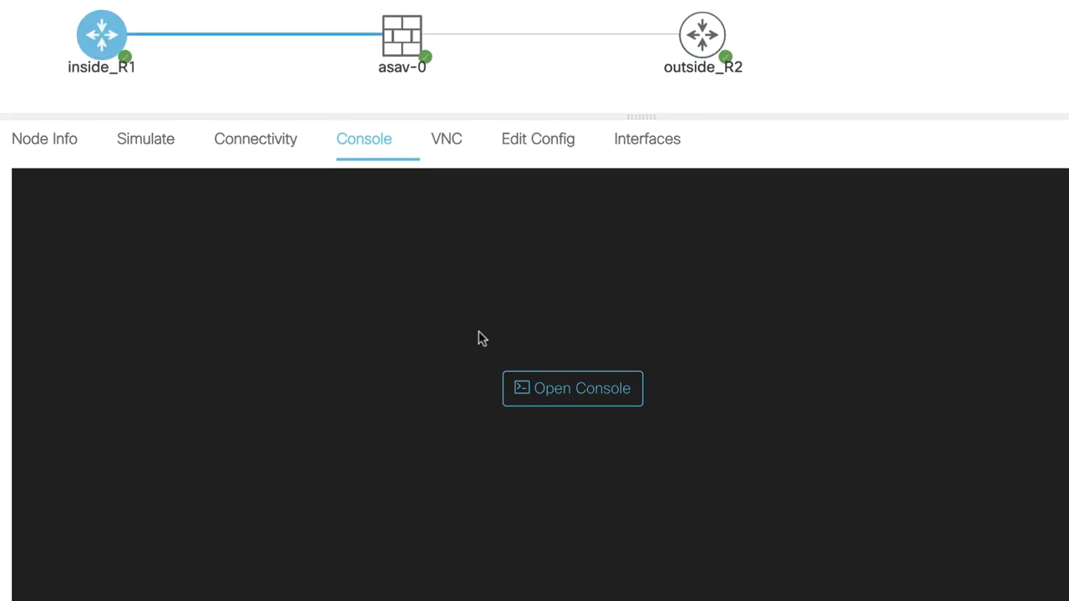
{"action": "left_click", "coordinate": [544, 386]}
{"action": "key", "text": "Return"}
{"action": "key", "text": "Return"}
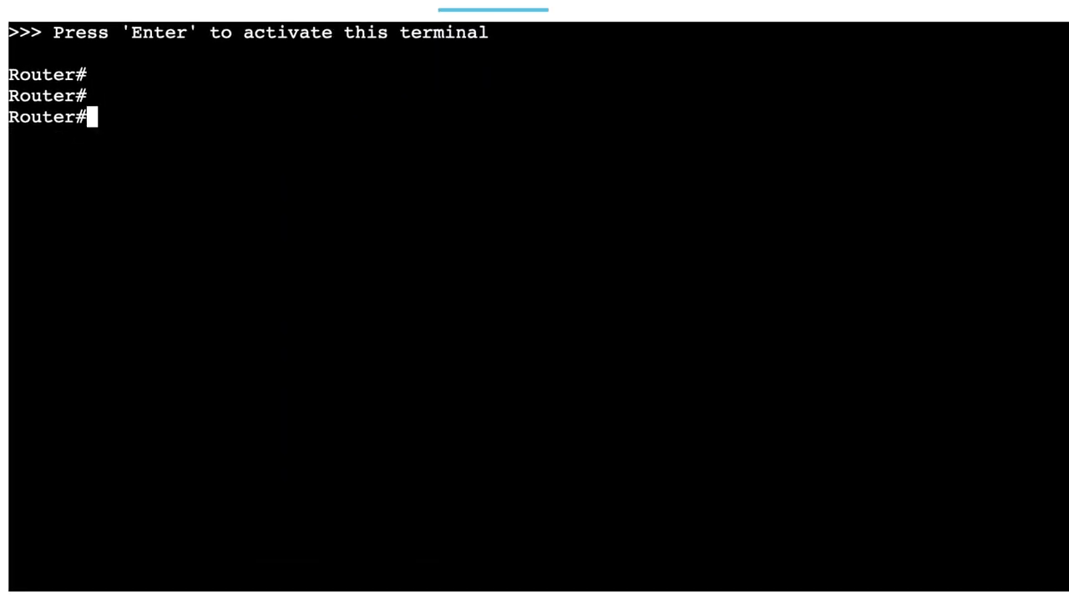
{"action": "type", "text": "cnnf t"}
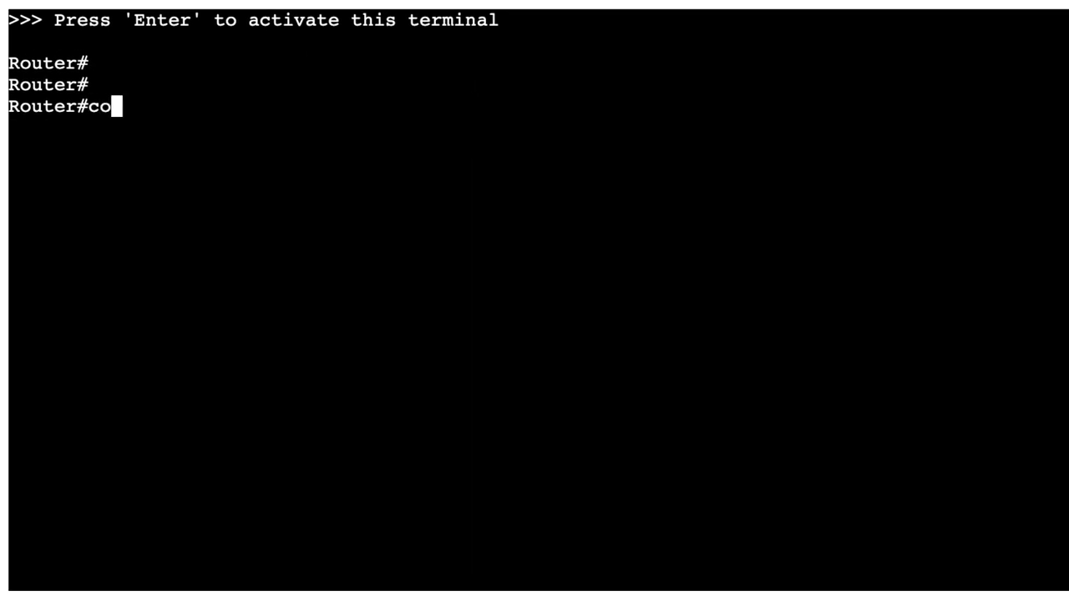
{"action": "key", "text": "Return"}
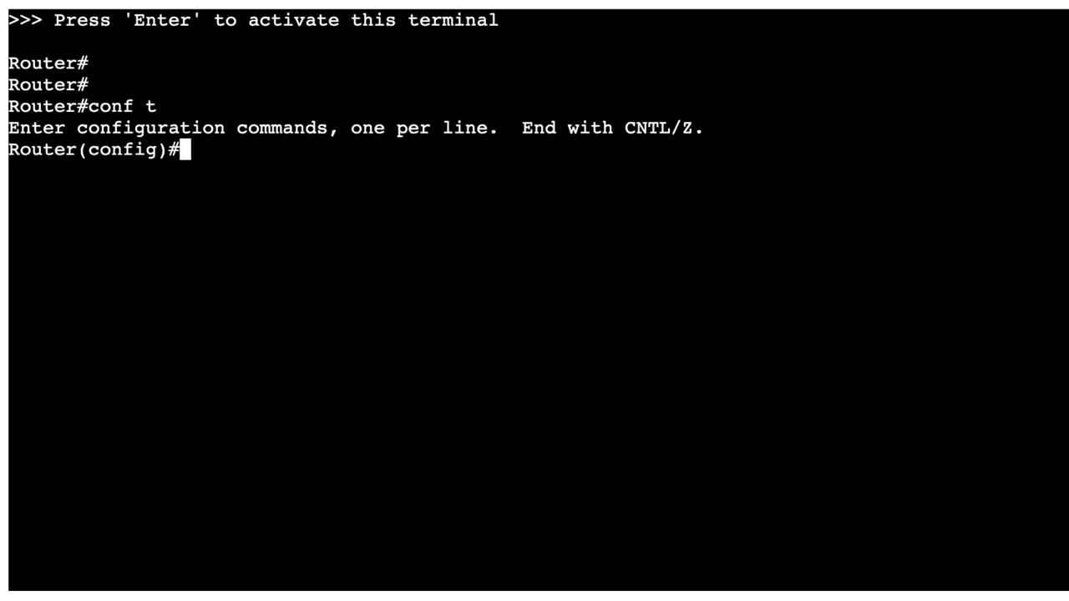
{"action": "type", "text": "host R1"}
Bring GigabitEthernet0/0 up with address 10.1.1.1 255.255.255.0.
{"action": "key", "text": "Return"}
{"action": "type", "text": "int g0/0"}
{"action": "key", "text": "Return"}
{"action": "type", "text": "no shut"}
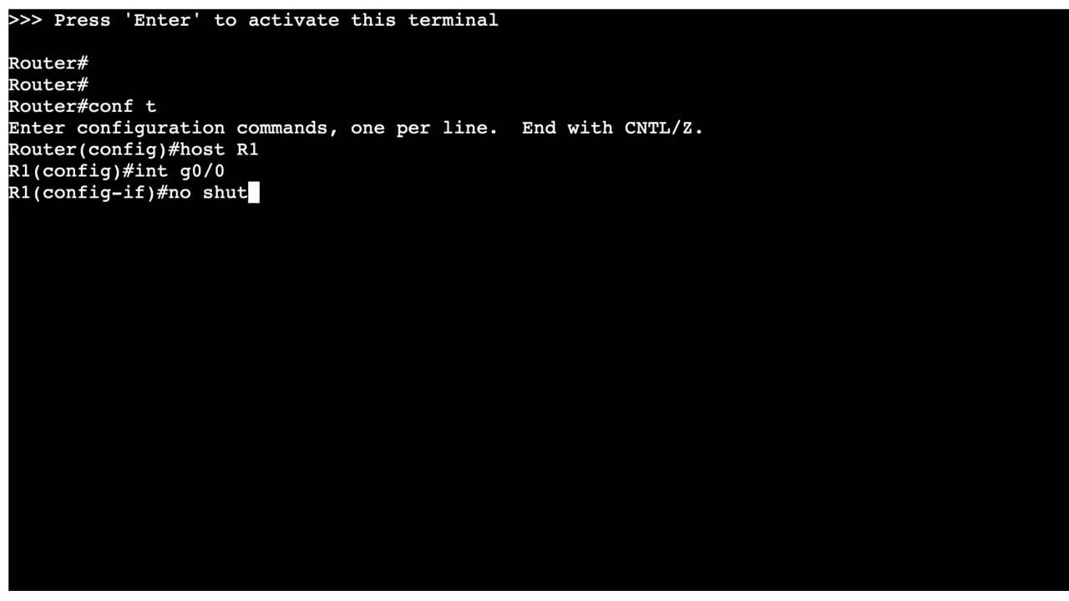
{"action": "key", "text": "Return"}
{"action": "type", "text": "ip add"}
{"action": "key", "text": "Tab"}
{"action": "type", "text": "10.1.1.1"}
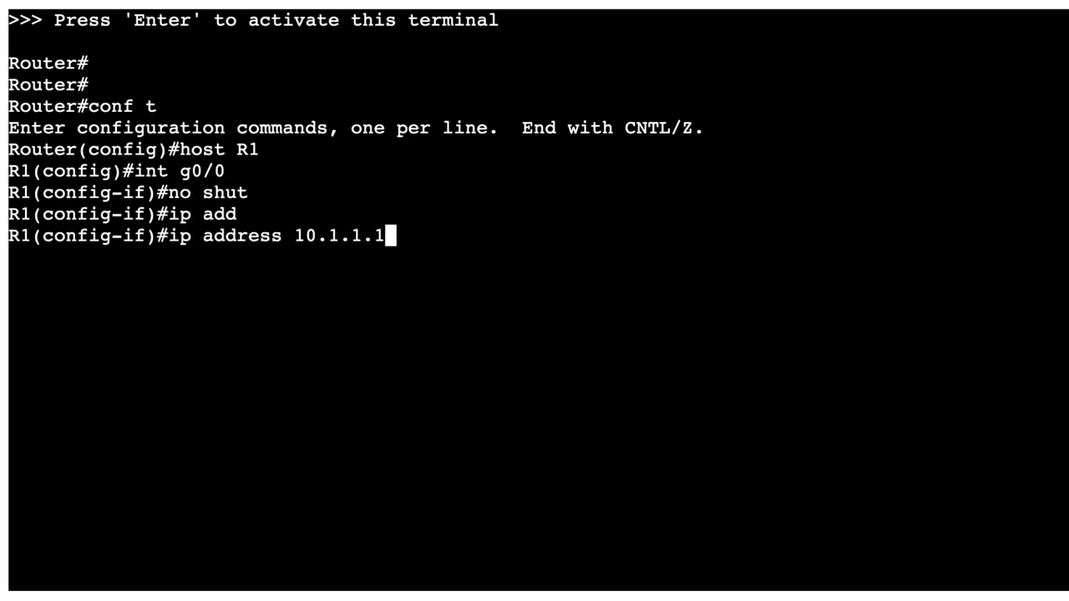
{"action": "type", "text": " 255.255.255.0"}
{"action": "key", "text": "Return"}
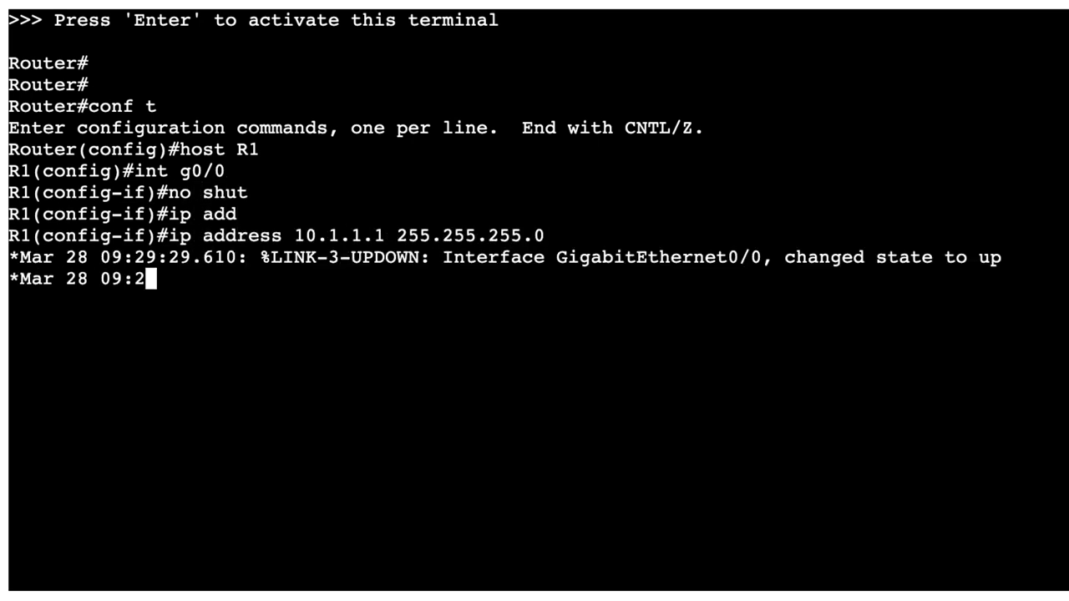
{"action": "key", "text": "Return"}
{"action": "key", "text": "Return"}
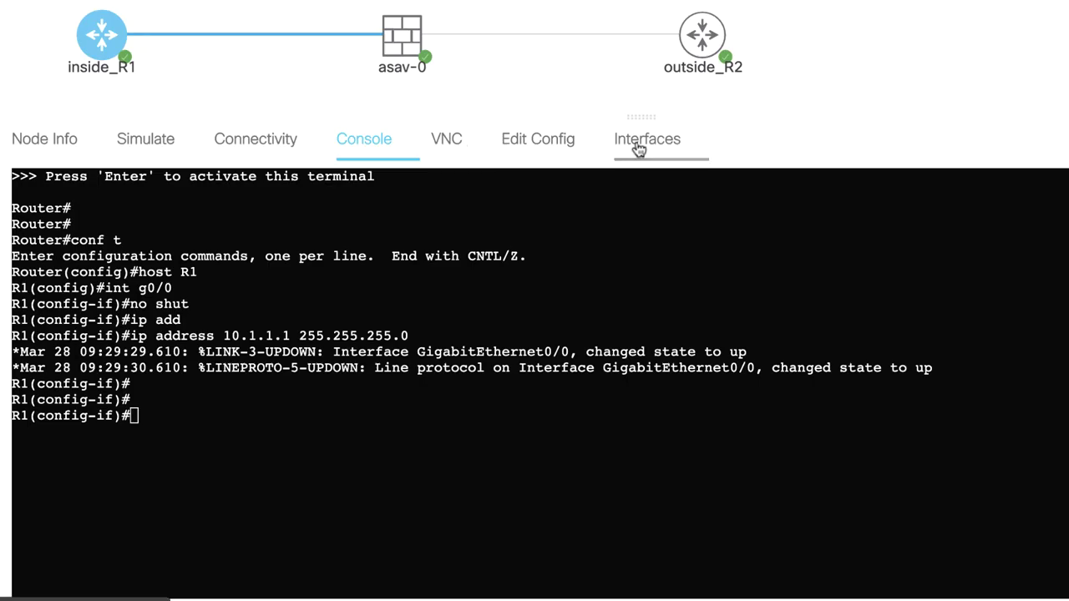
Check inside_R1's interface links, exit interface mode and start a default route via 10.1.1.254.
{"action": "left_click", "coordinate": [637, 148]}
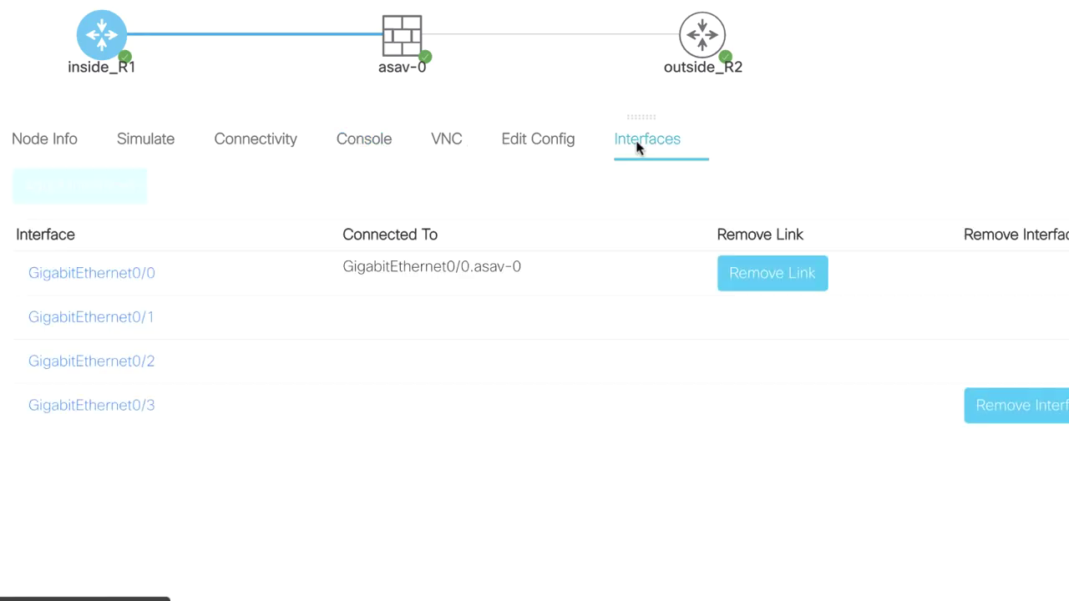
{"action": "left_click", "coordinate": [374, 146]}
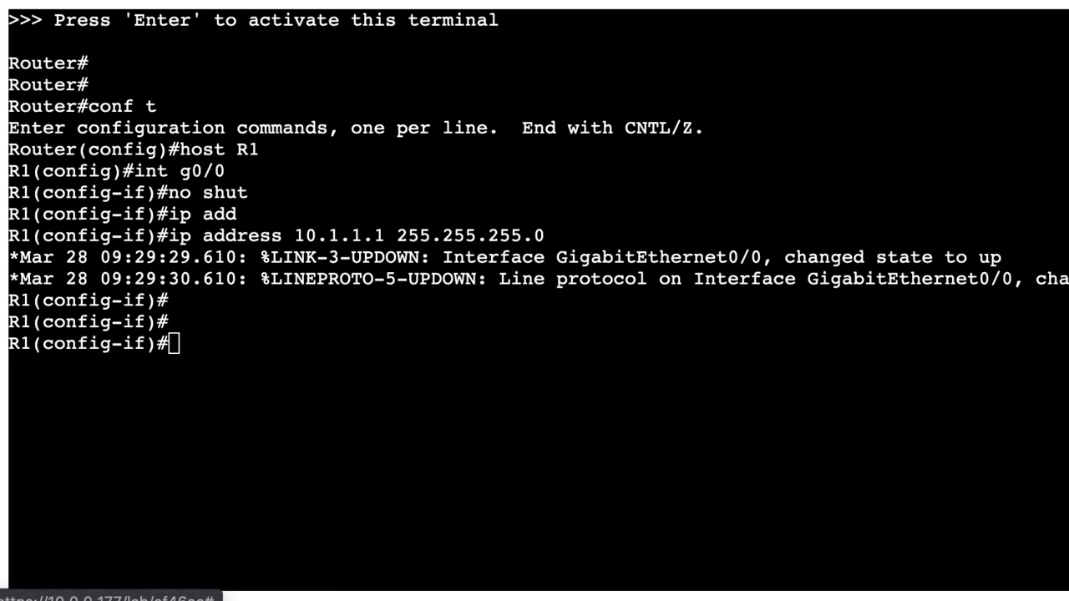
{"action": "key", "text": "Return"}
{"action": "key", "text": "Return"}
{"action": "type", "text": "exit"}
{"action": "key", "text": "Return"}
{"action": "type", "text": "ip route 0.0."}
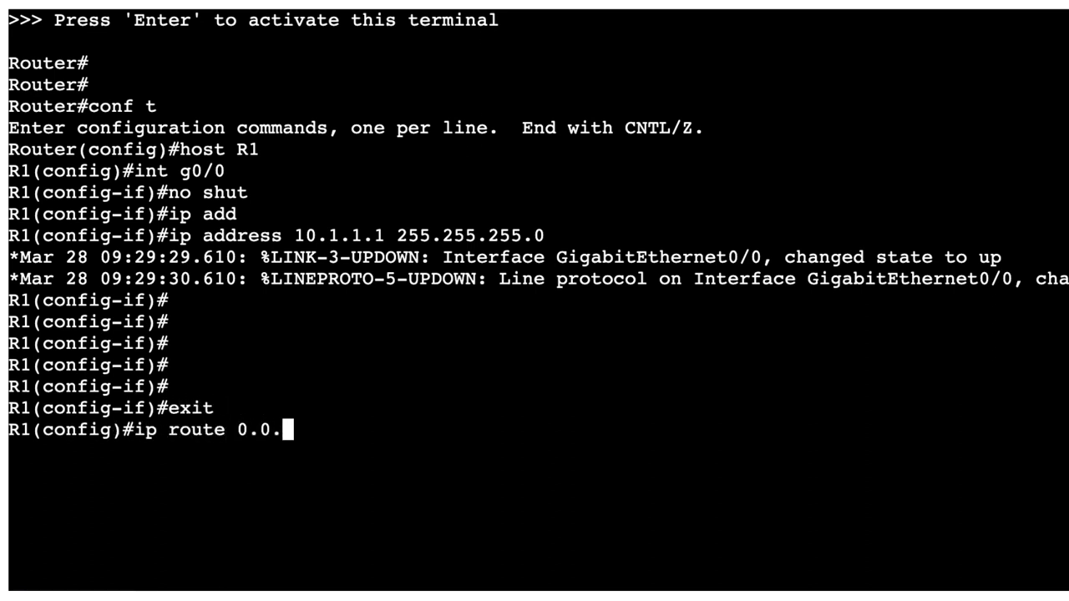
{"action": "type", "text": "0.0 0.0.0.0 10.0.0.0"}
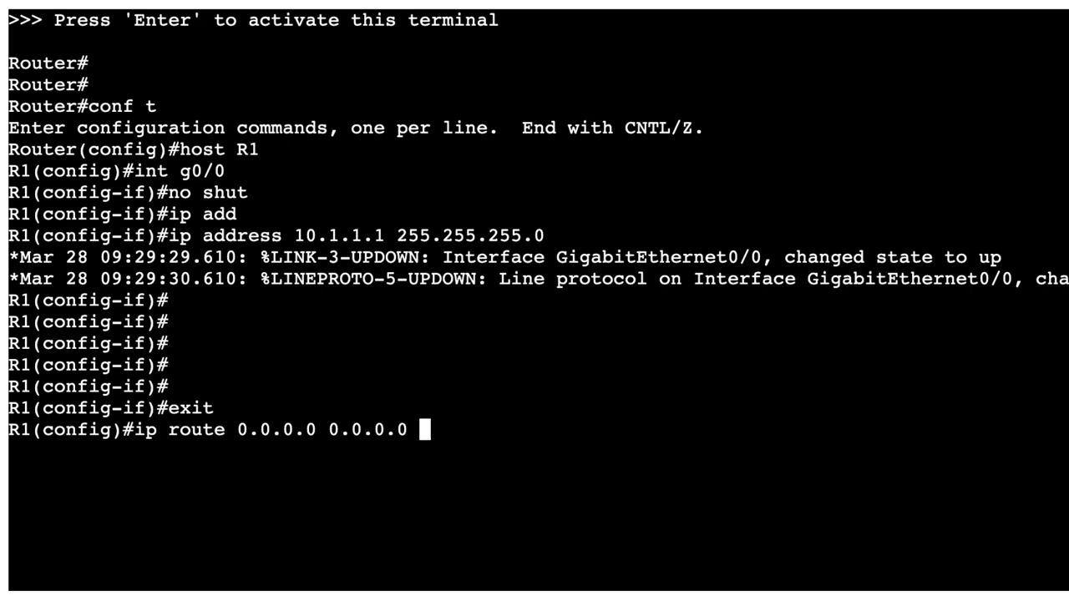
{"action": "type", "text": "1.1.254"}
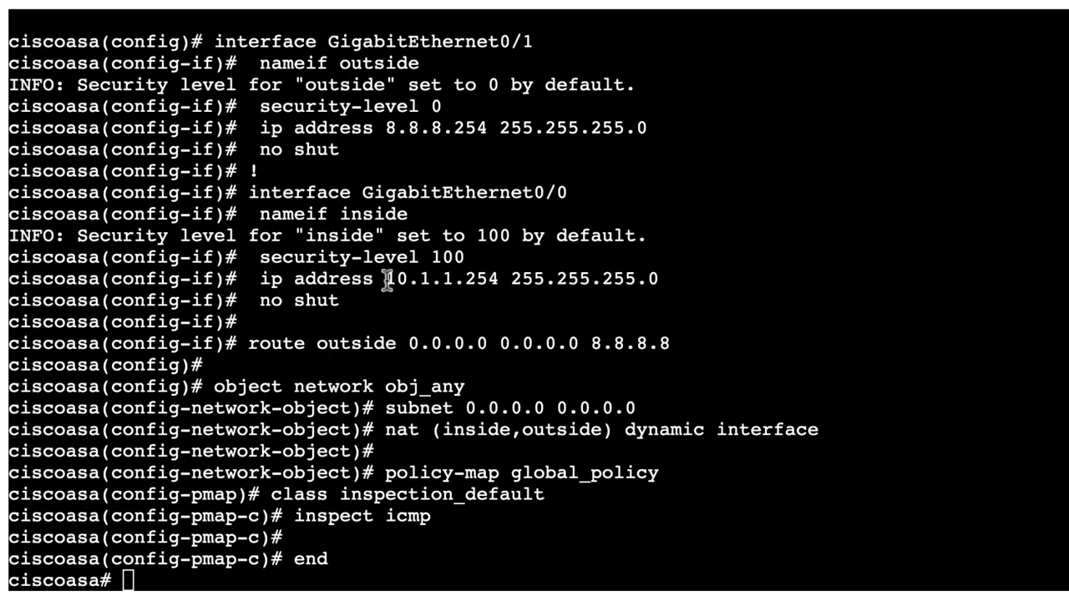
Give R1 a default route 0.0.0.0 0.0.0.0 via the ASA's 10.1.1.254 and exit configuration mode.
{"action": "left_click_drag", "start_coordinate": [387, 280], "coordinate": [499, 279]}
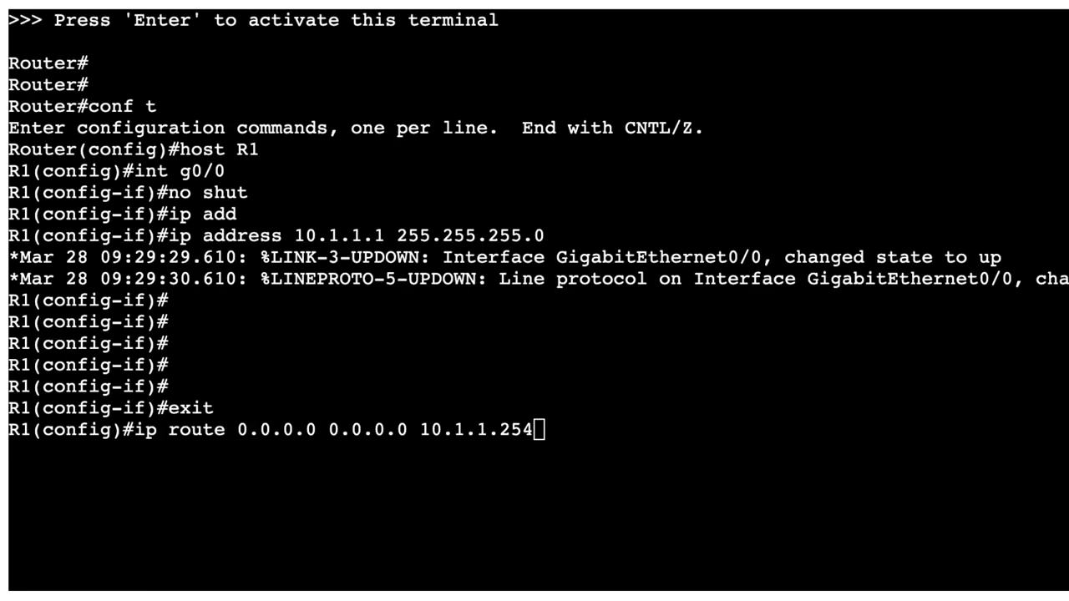
{"action": "left_click", "coordinate": [251, 244]}
{"action": "key", "text": "Return"}
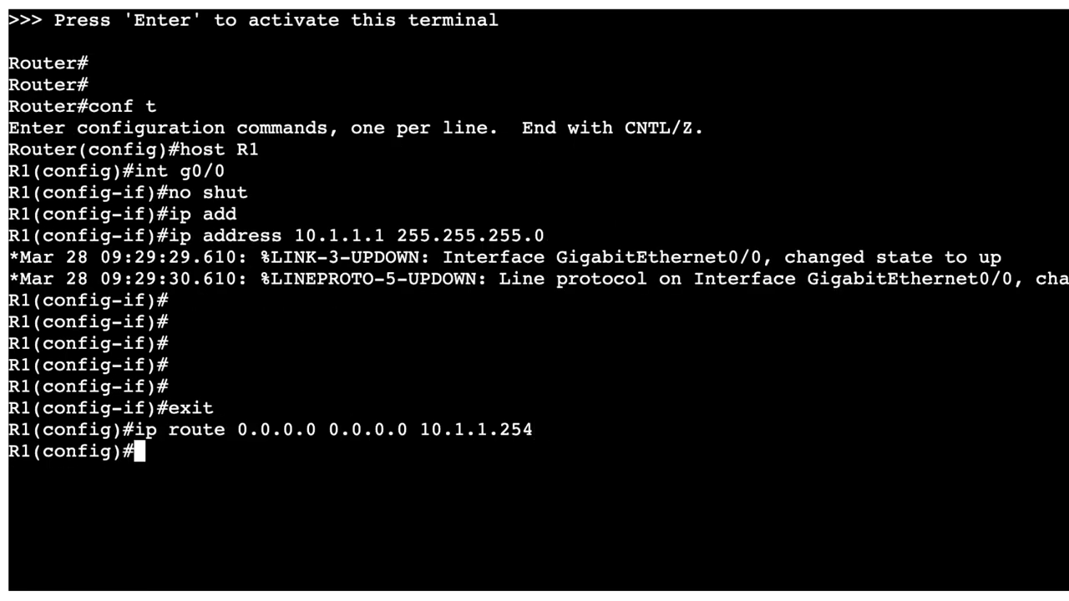
{"action": "type", "text": "end"}
{"action": "key", "text": "Return"}
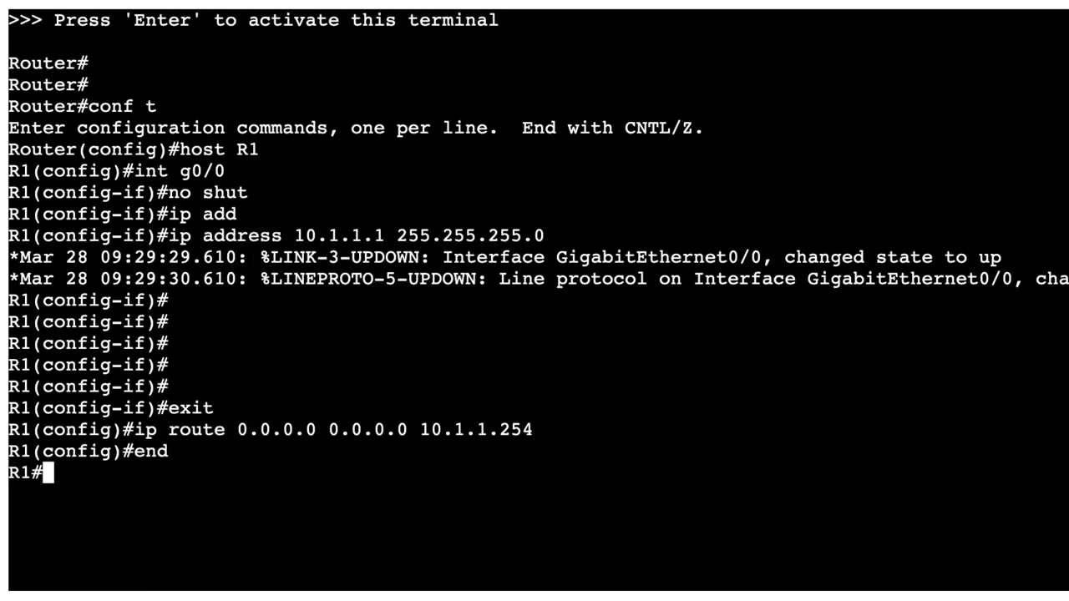
Ping 10.1.1.254 from R1 successfully and prepare a ping to 8.8.8.8.
{"action": "type", "text": "ping 10.1.1."}
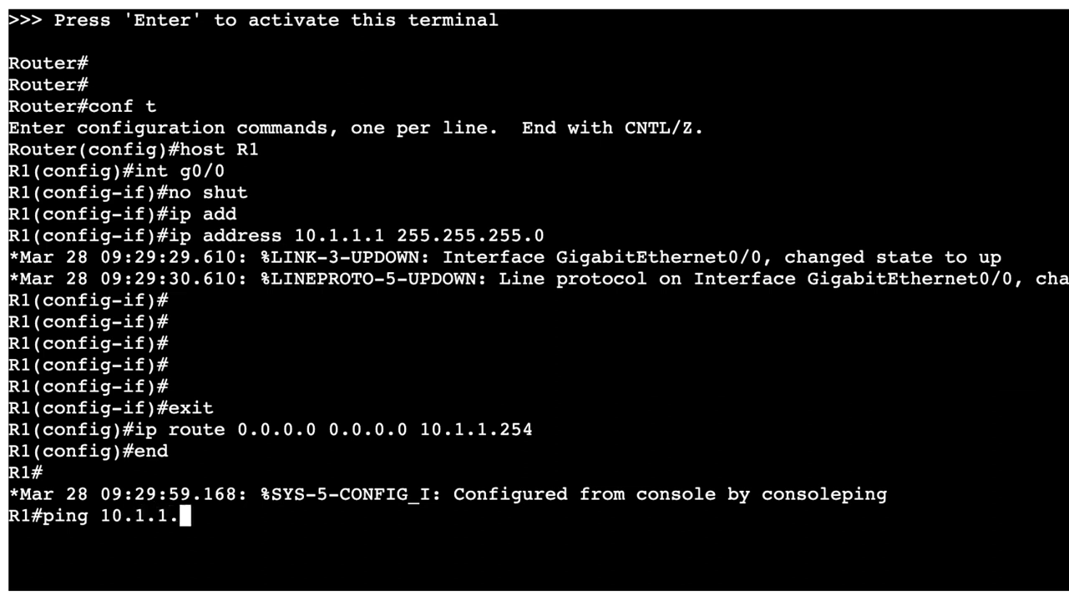
{"action": "type", "text": "254"}
{"action": "key", "text": "Return"}
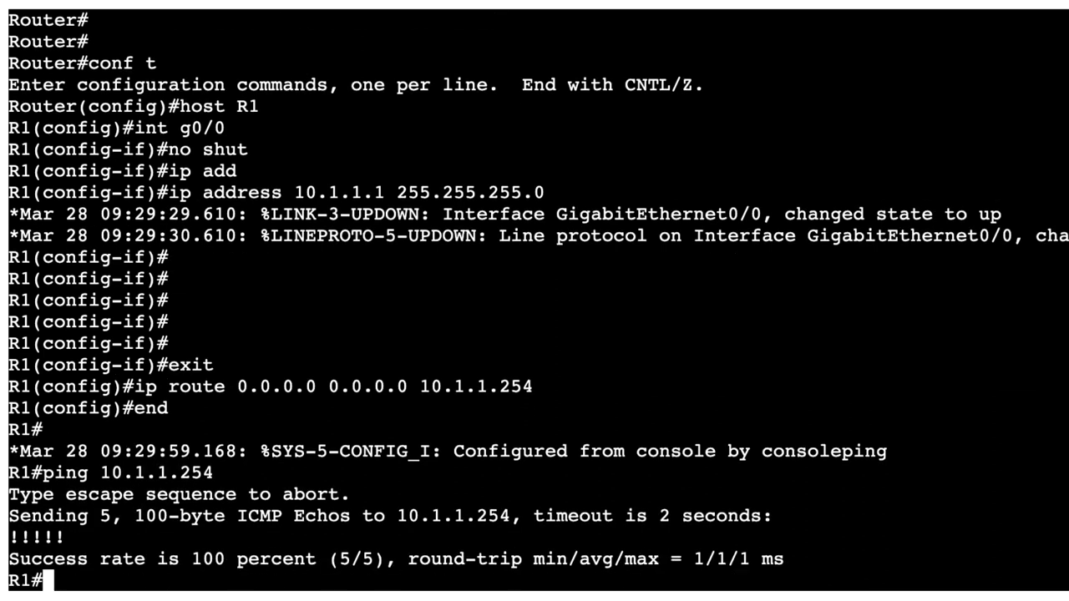
{"action": "type", "text": "ping 8.8.8.25"}
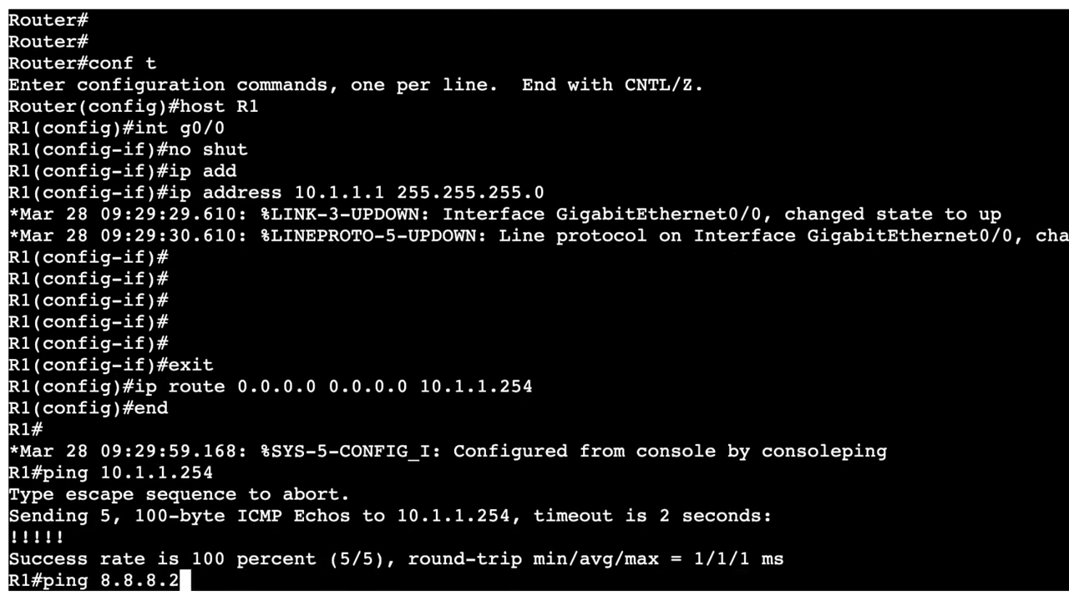
{"action": "key", "text": "BackSpace"}
{"action": "key", "text": "BackSpace"}
{"action": "key", "text": "BackSpace"}
{"action": "type", "text": ".8"}
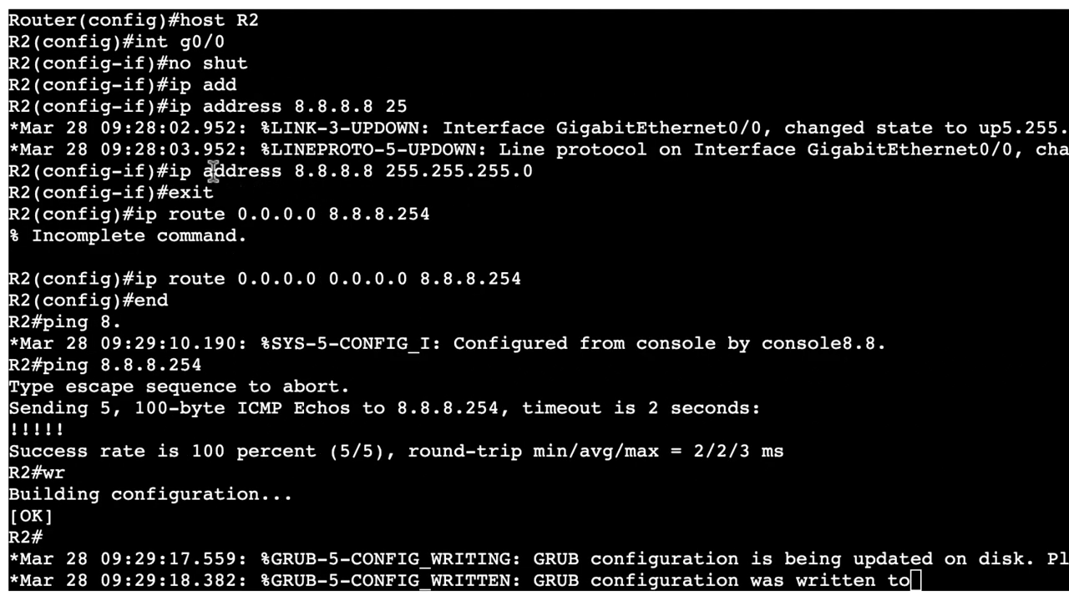
On outside_R2, run sh ip int brief to confirm the 8.8.8.8 interface is up.
{"action": "left_click_drag", "start_coordinate": [181, 170], "coordinate": [558, 170]}
{"action": "key", "text": "Return"}
{"action": "key", "text": "Return"}
{"action": "type", "text": "sh ip int brief"}
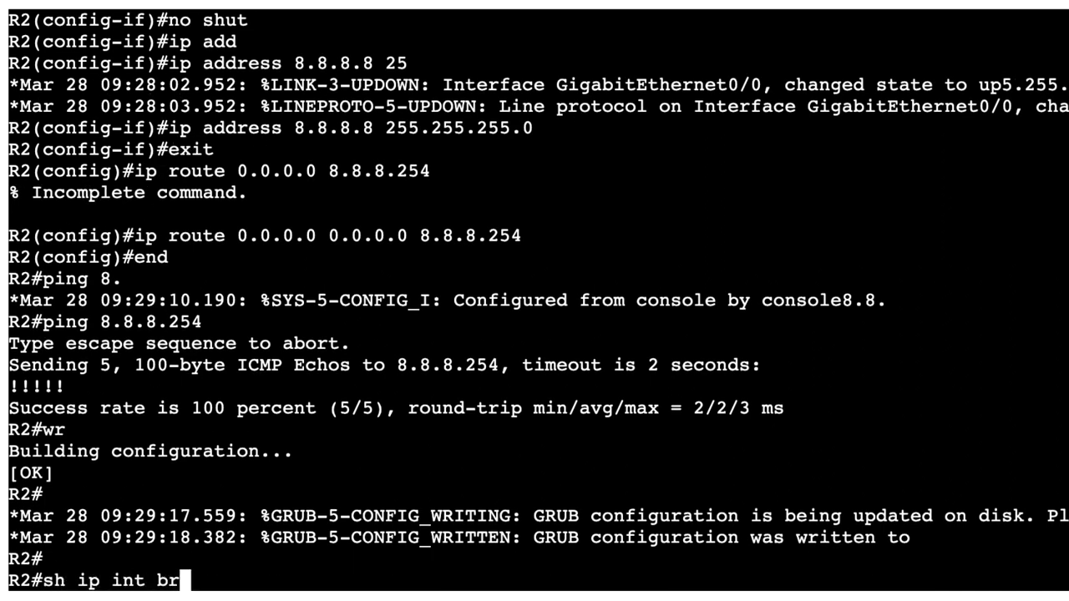
{"action": "key", "text": "Return"}
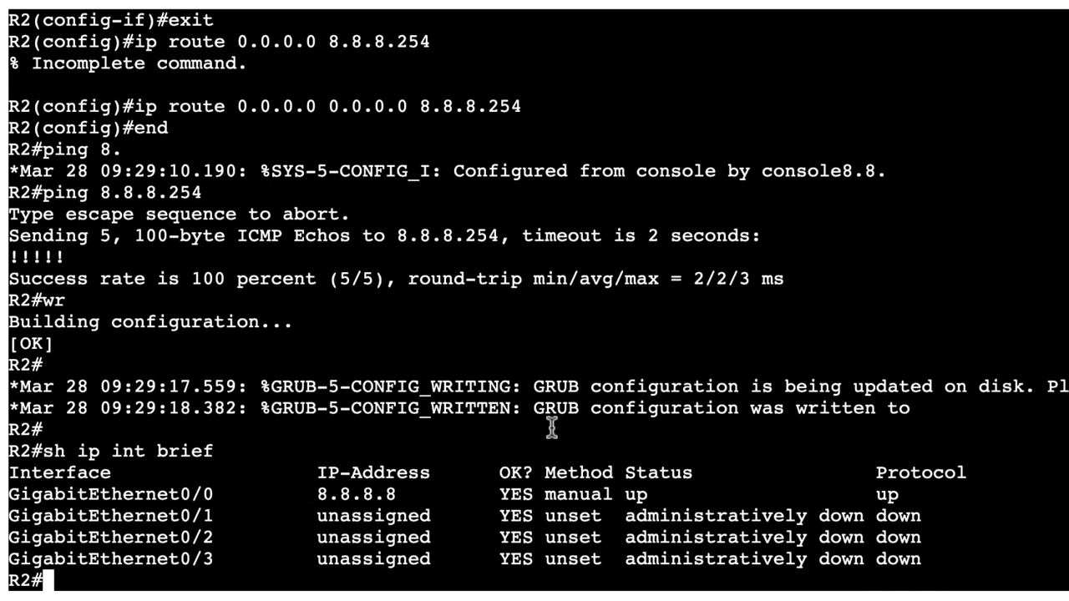
Ping 8.8.8.8 from R1 twice through the ASA, getting 100% success.
{"action": "left_click_drag", "start_coordinate": [406, 493], "coordinate": [301, 489]}
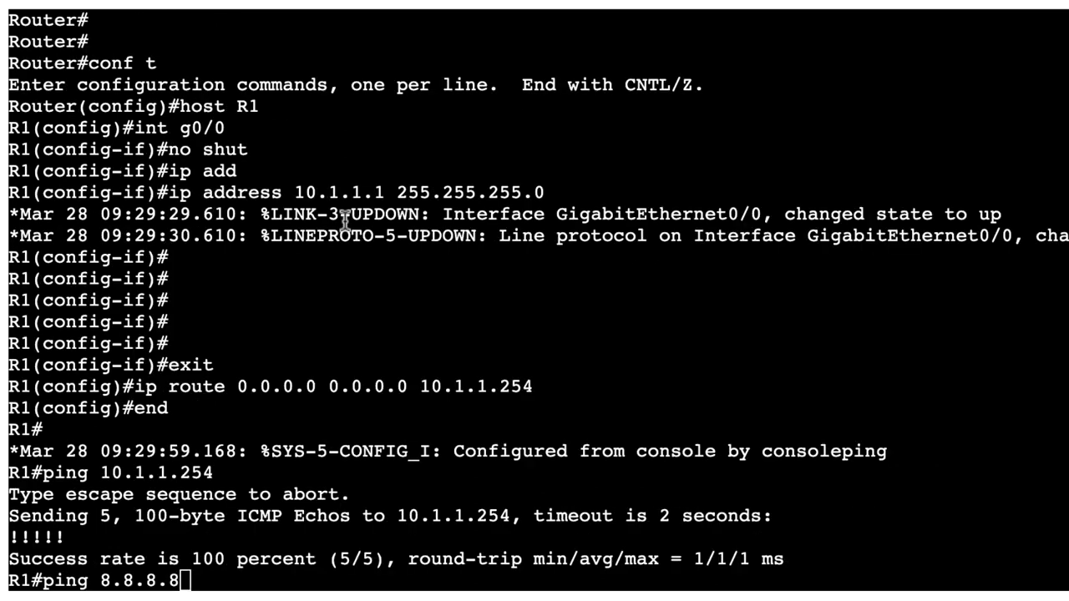
{"action": "key", "text": "Return"}
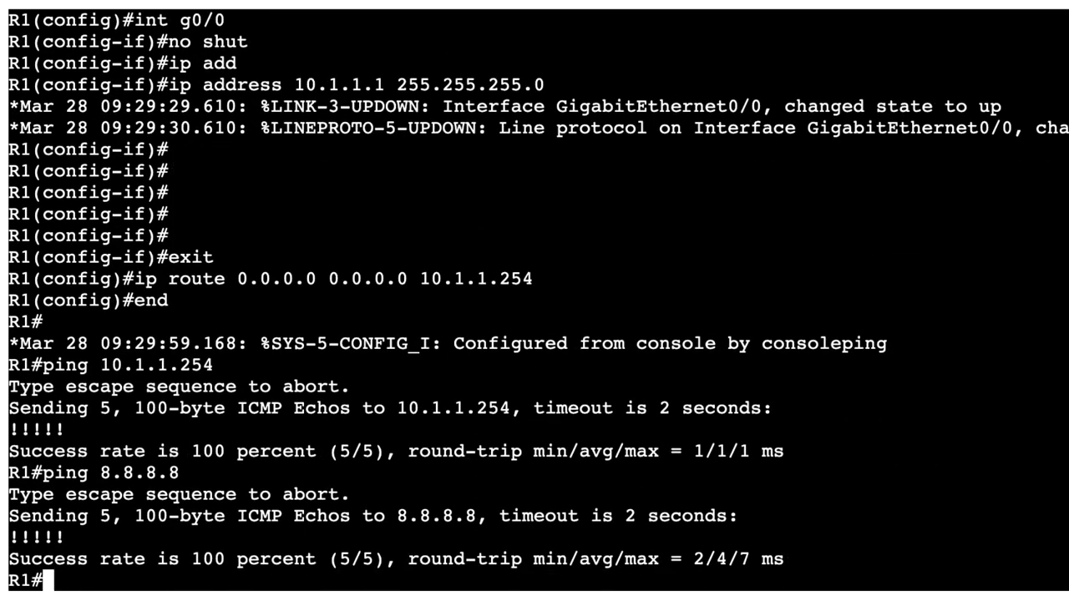
{"action": "key", "text": "Up"}
{"action": "key", "text": "Return"}
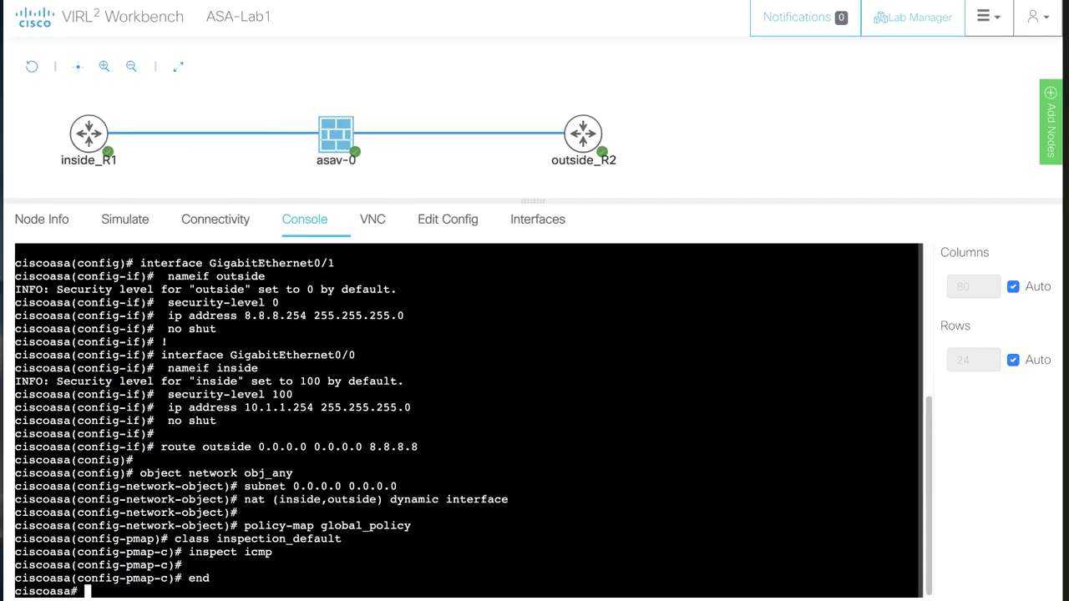
Save the asav-0 running configuration with wr, then bring up outside_R2's console.
{"action": "key", "text": "Return"}
{"action": "type", "text": "wr"}
{"action": "key", "text": "Return"}
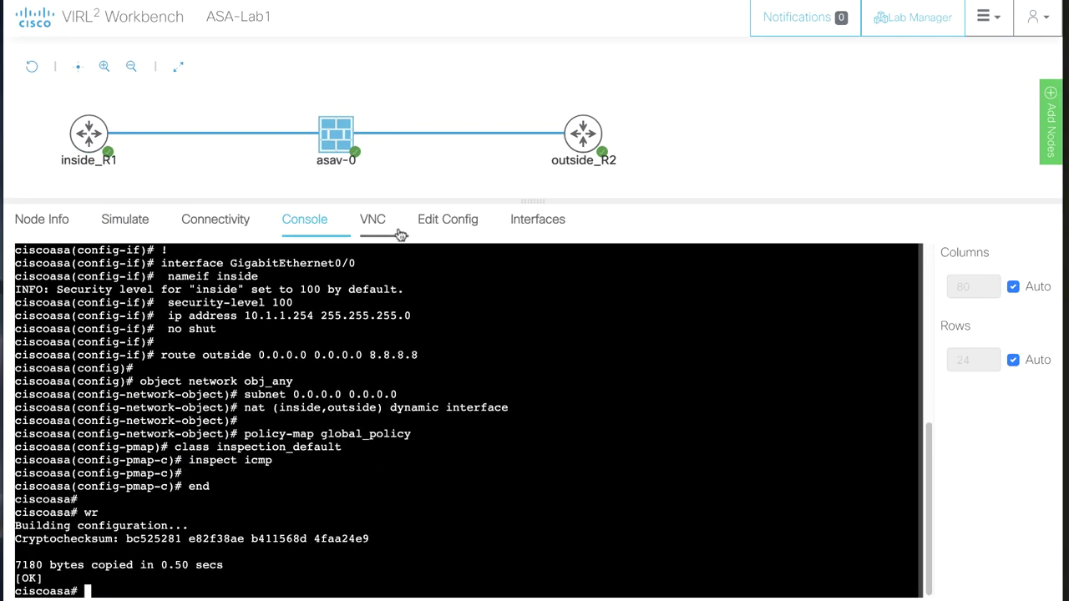
{"action": "left_click", "coordinate": [579, 139]}
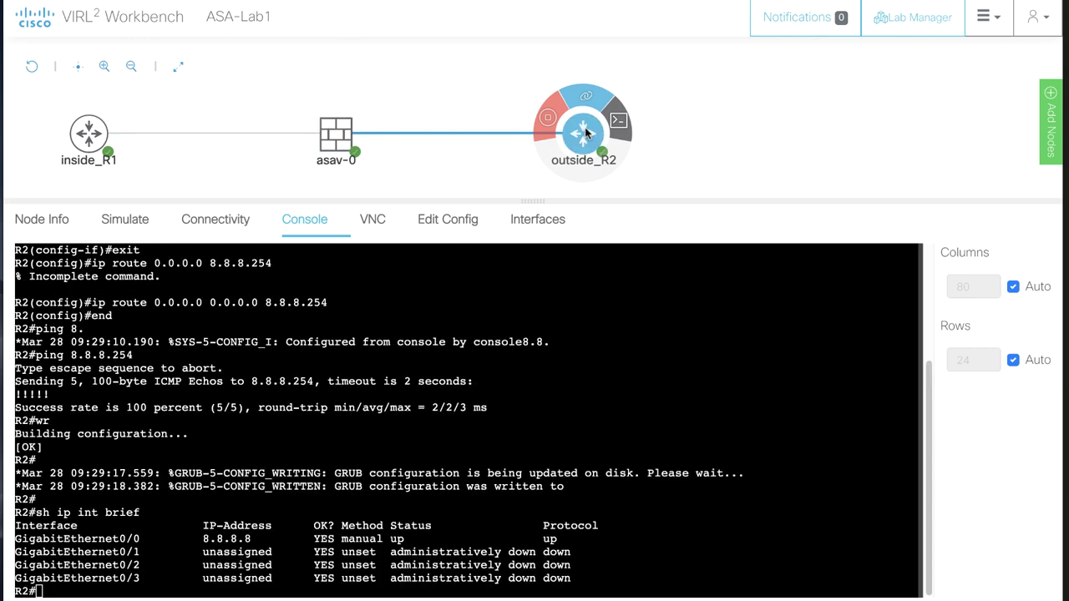